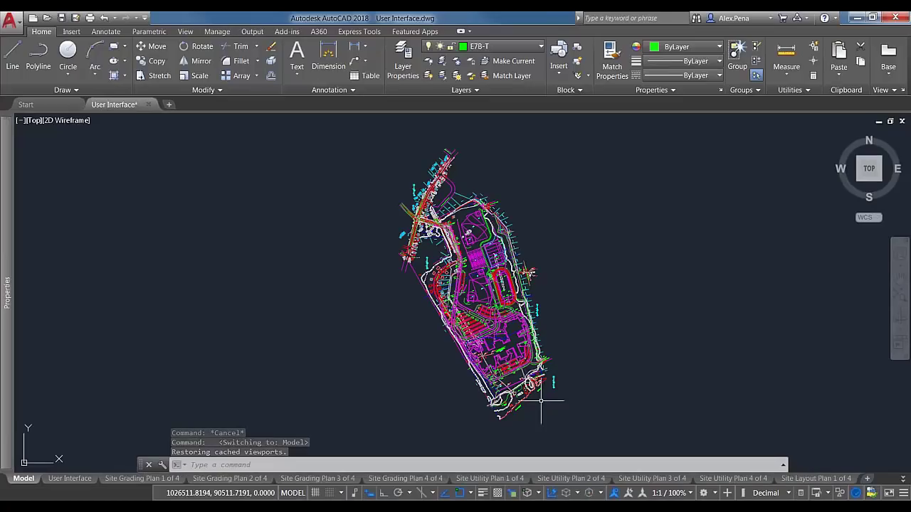
Pan the site plan slightly left and enter PURGE at the command prompt
mouse_move(511, 362)
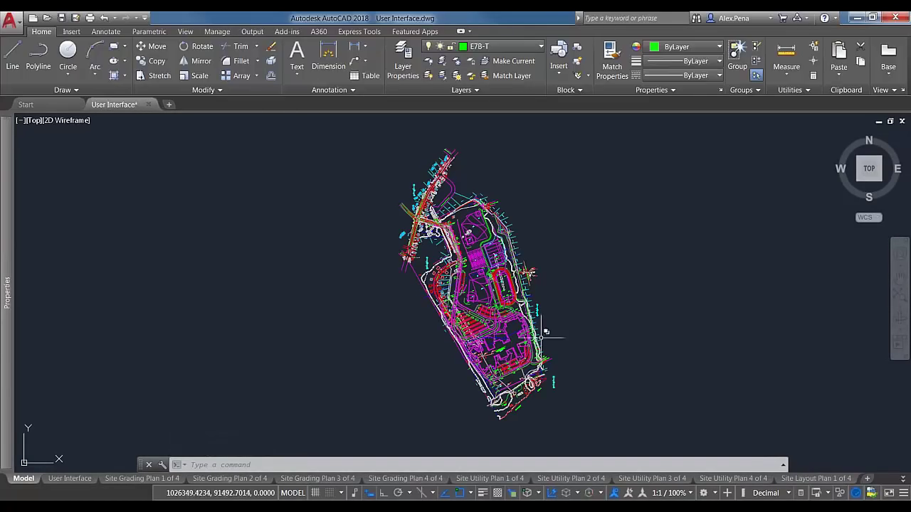
middle_drag(592, 311, 551, 305)
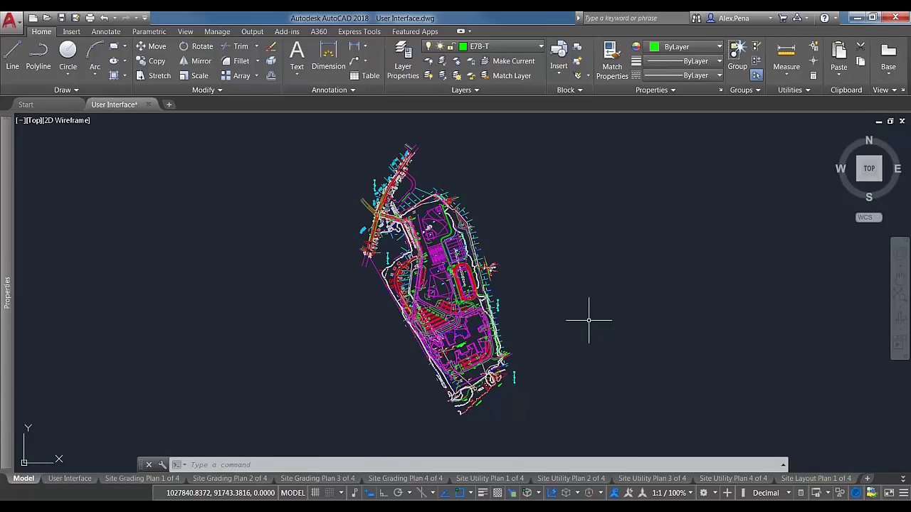
text(PURGE)
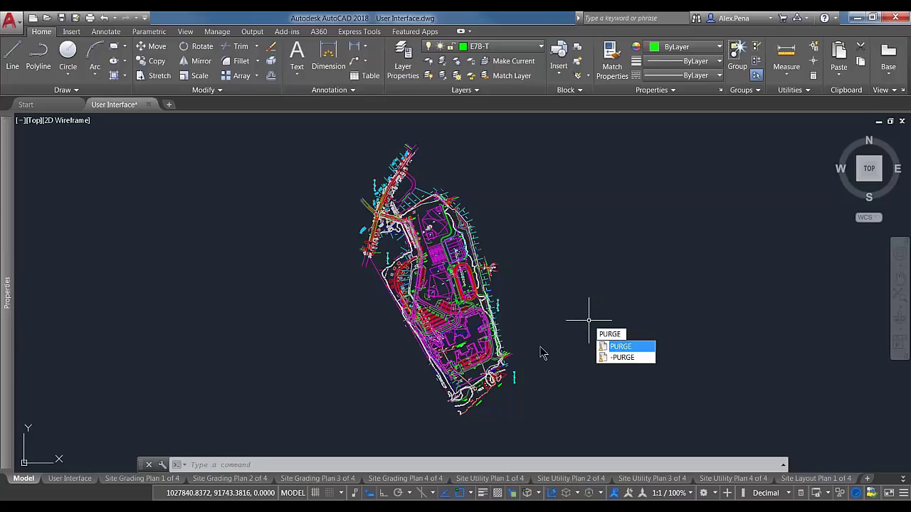
Run PURGE, review unused Layer1–Layer17 under Layers, and close without purging anything
key(Return)
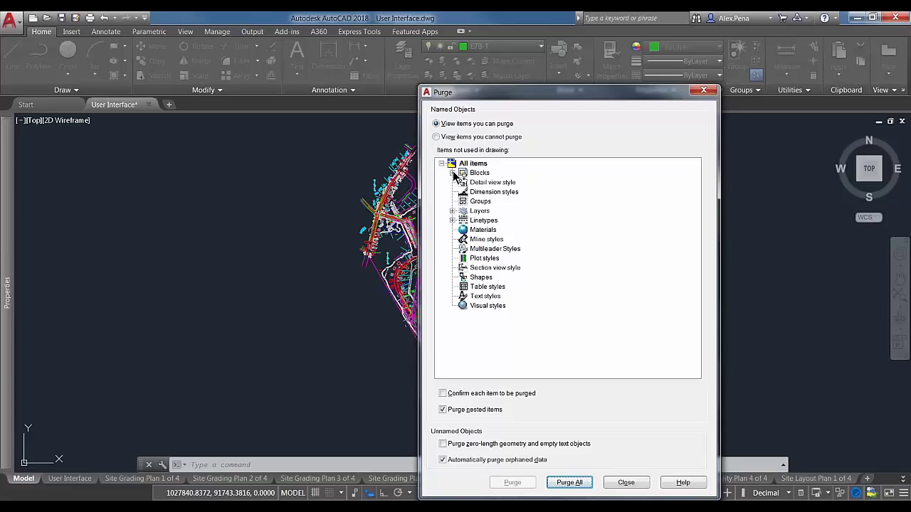
click(452, 211)
scroll(558, 237, down, 1)
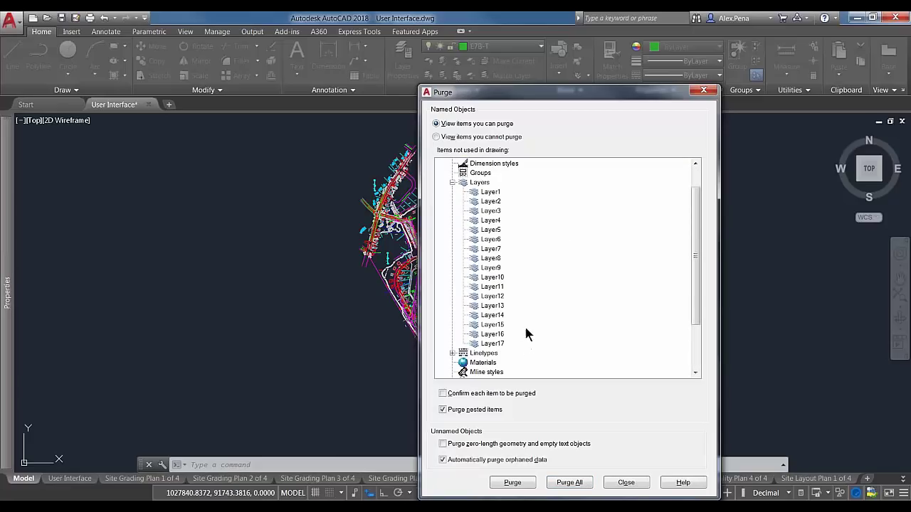
scroll(515, 340, down, 2)
scroll(515, 340, down, 1)
scroll(516, 340, up, 3)
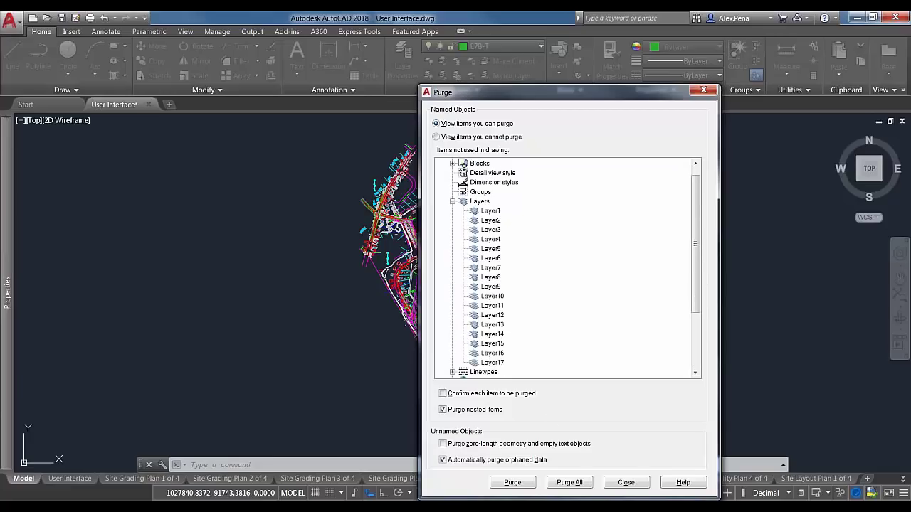
click(626, 483)
click(573, 261)
Add four new empty layers, Layer18 to Layer21, in the Layer Properties Manager
key(Escape)
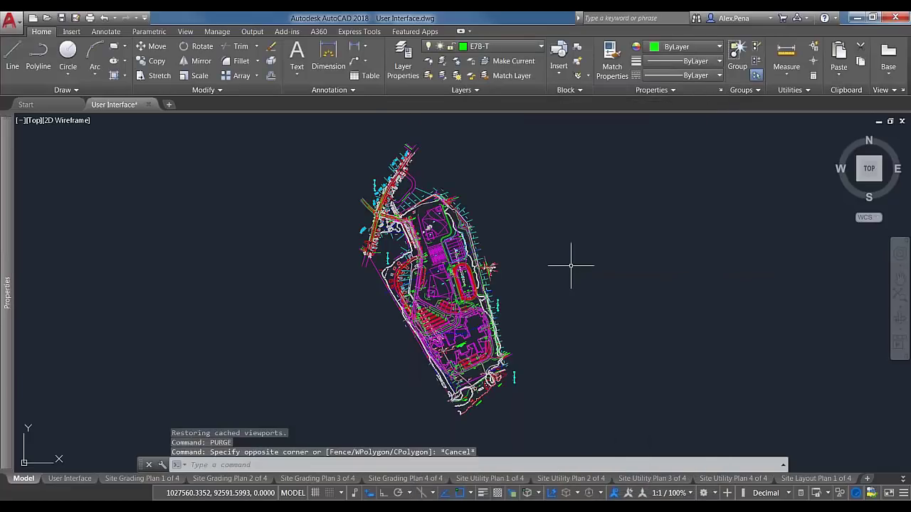
text(la)
key(Return)
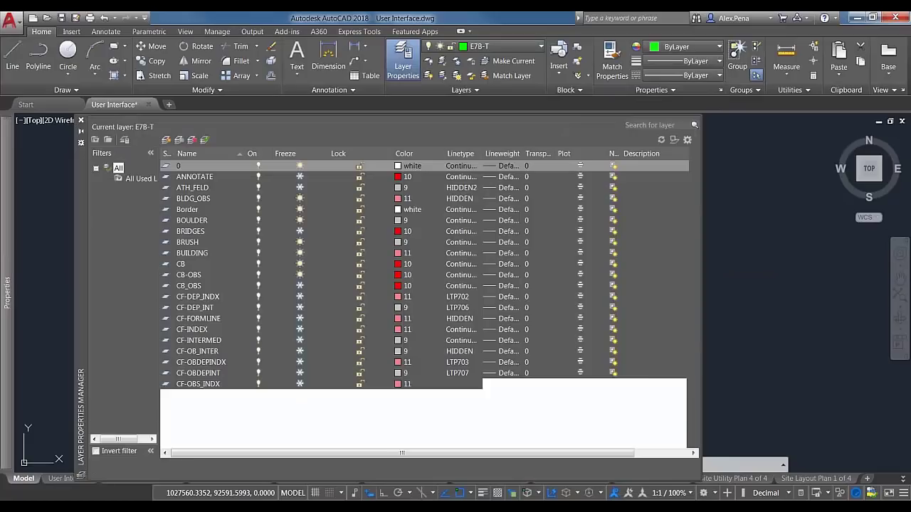
click(166, 141)
click(166, 141)
click(166, 140)
click(166, 140)
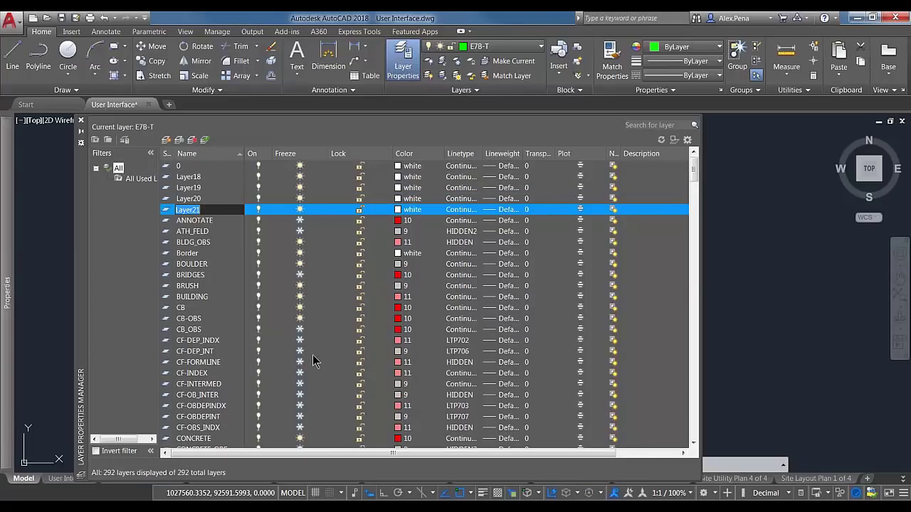
mouse_move(692, 171)
mouse_down()
mouse_move(681, 284)
mouse_move(675, 175)
mouse_up()
Close the layer manager, rerun PURGE and browse unused layers such as Layer9 and Layer16
click(80, 121)
click(677, 309)
click(606, 270)
text(p)
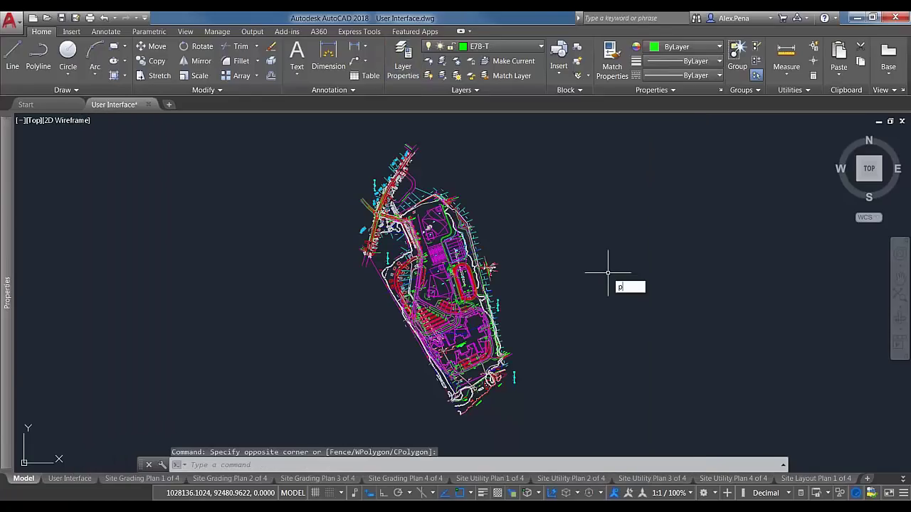
text(urge)
key(Return)
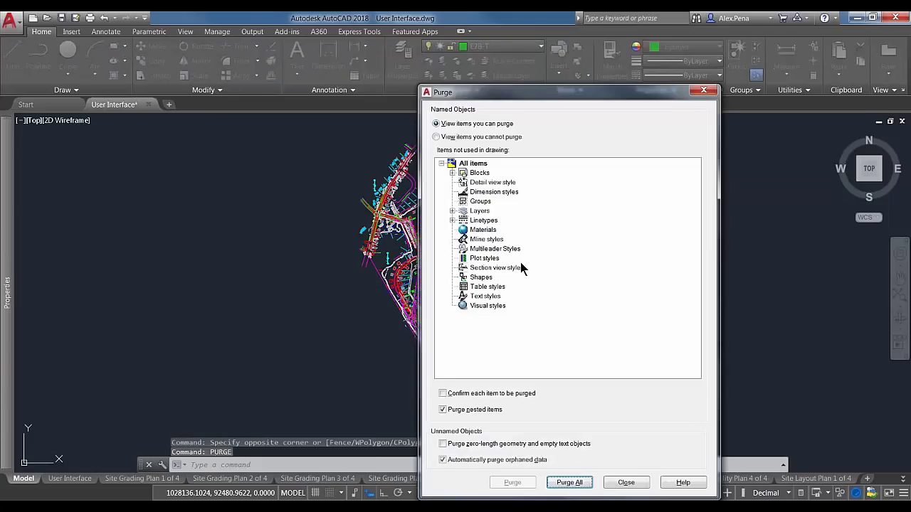
click(452, 210)
click(490, 220)
click(490, 258)
scroll(496, 292, down, 2)
click(492, 286)
scroll(492, 286, up, 3)
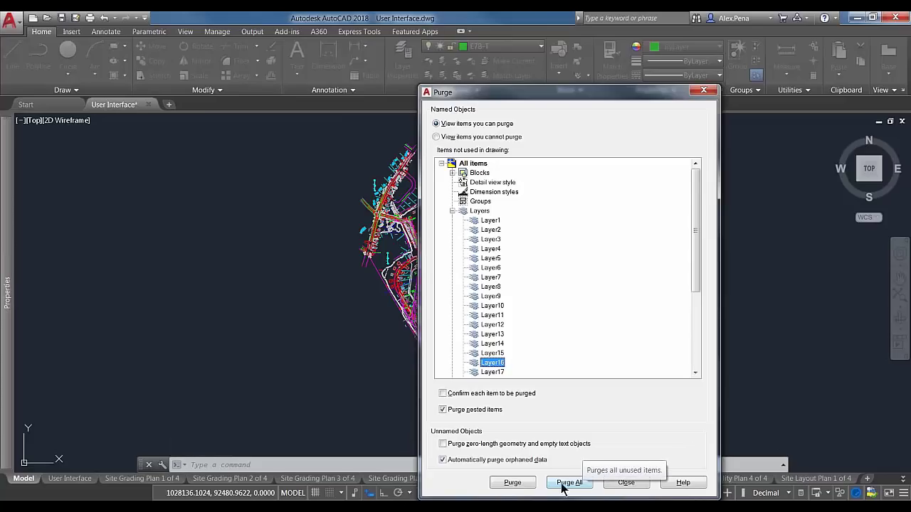
click(452, 212)
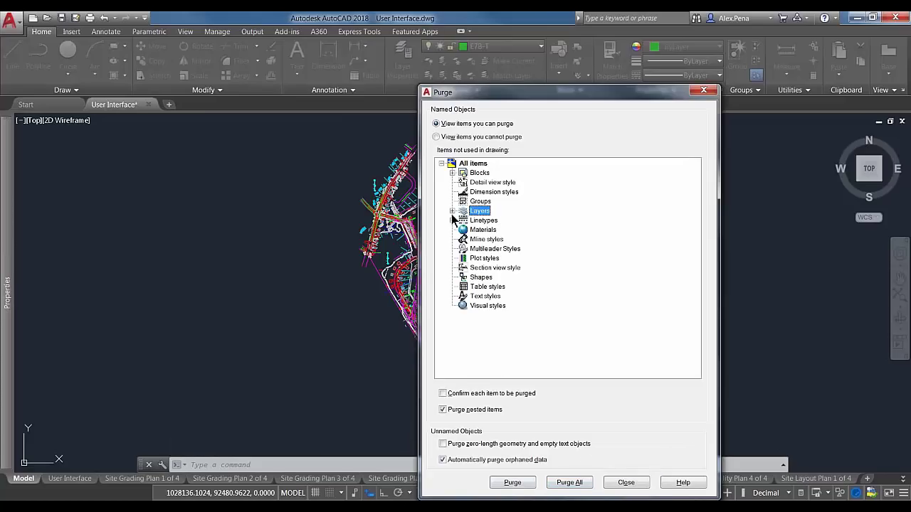
Select the unused GAS_LINE linetype under Linetypes and purge it
click(452, 220)
scroll(474, 237, down, 3)
scroll(498, 276, down, 7)
scroll(498, 270, up, 10)
click(452, 211)
scroll(466, 278, down, 10)
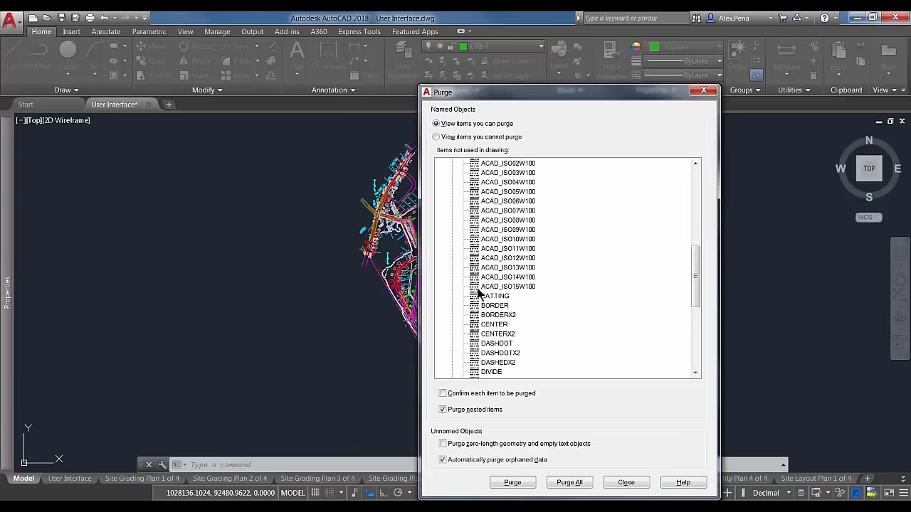
scroll(539, 305, down, 4)
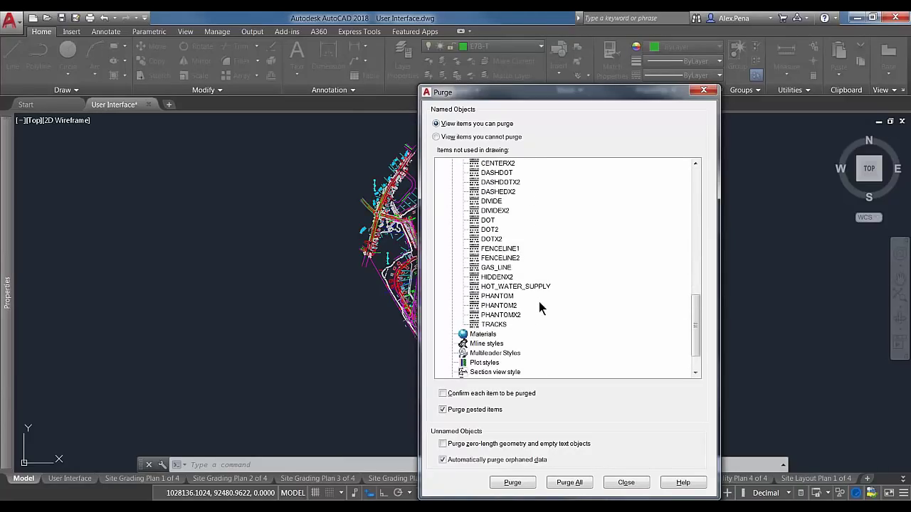
click(495, 269)
click(509, 484)
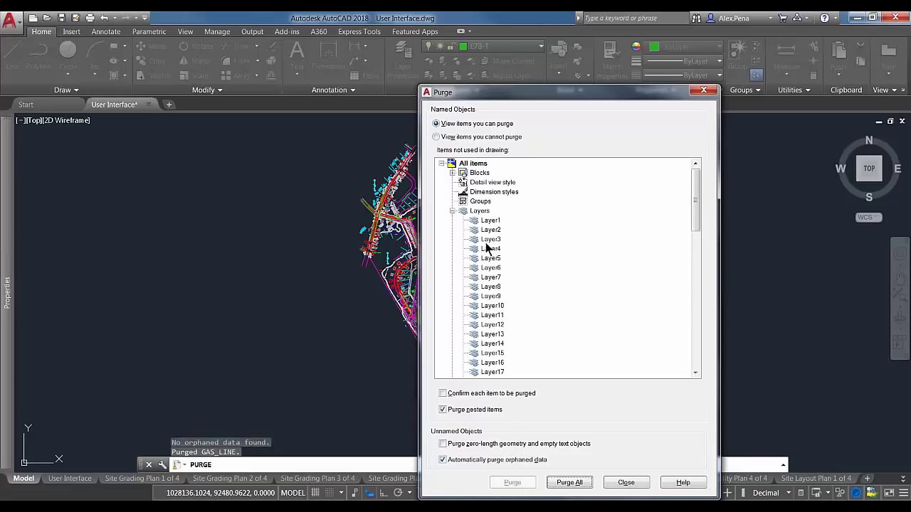
Review the remaining purgeable Layers, Linetypes and Blocks lists, collapsing each afterward
click(478, 306)
scroll(488, 313, down, 10)
scroll(579, 307, down, 5)
scroll(524, 320, up, 8)
scroll(498, 298, up, 2)
click(452, 277)
scroll(454, 235, up, 4)
click(453, 164)
click(452, 173)
click(452, 173)
click(452, 211)
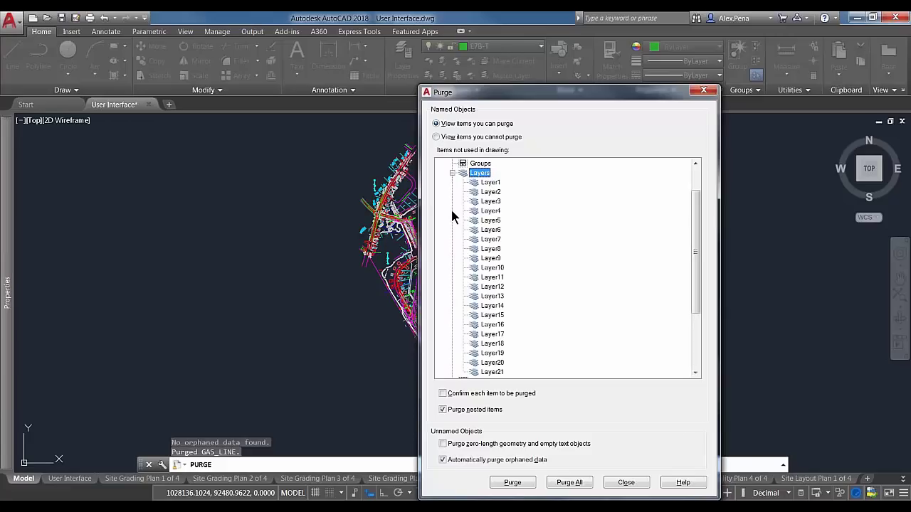
click(451, 173)
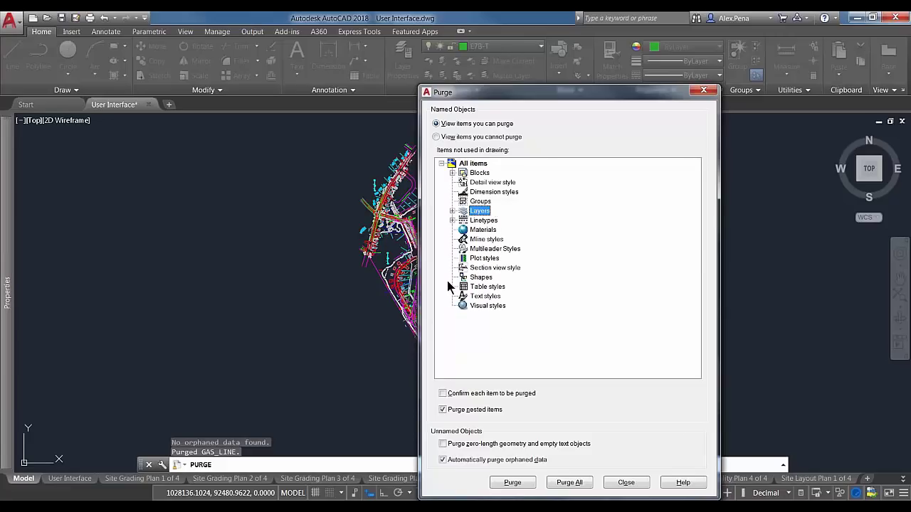
Purge All unused items, purge the leftover layer and text style, then close Purge
click(577, 483)
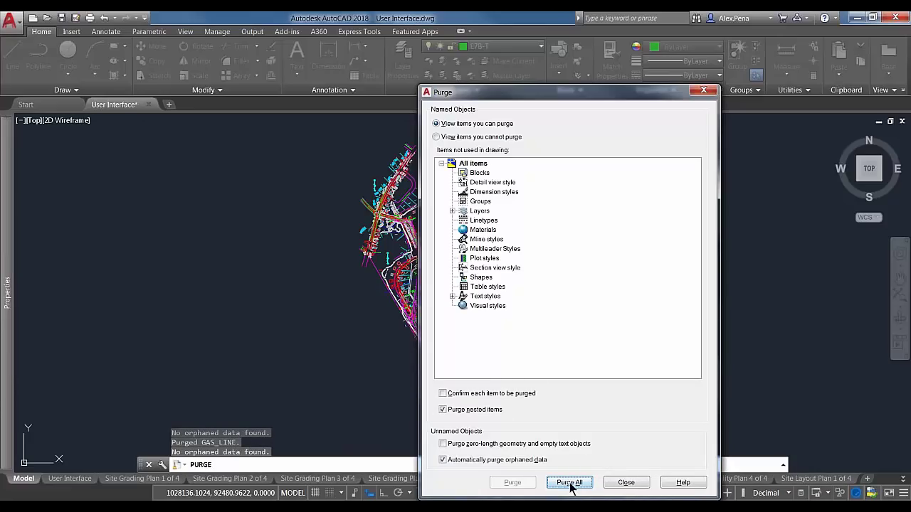
click(452, 211)
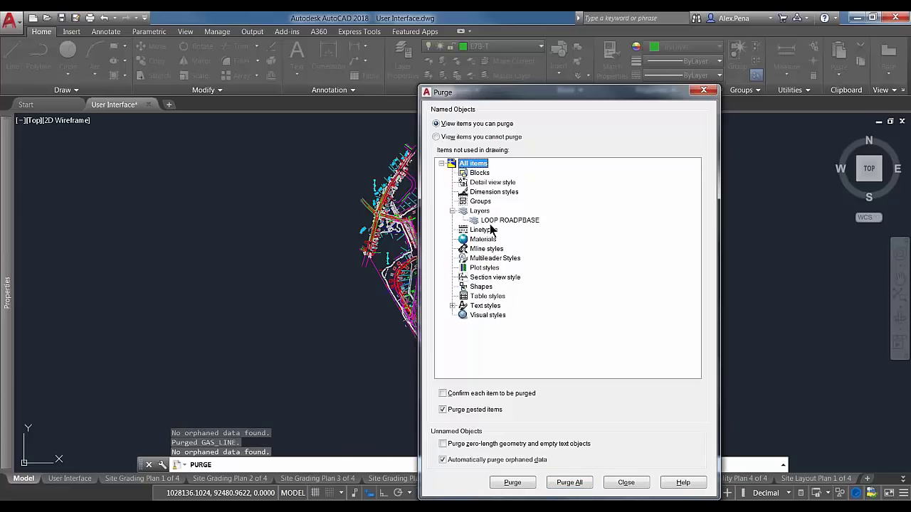
click(452, 211)
click(452, 296)
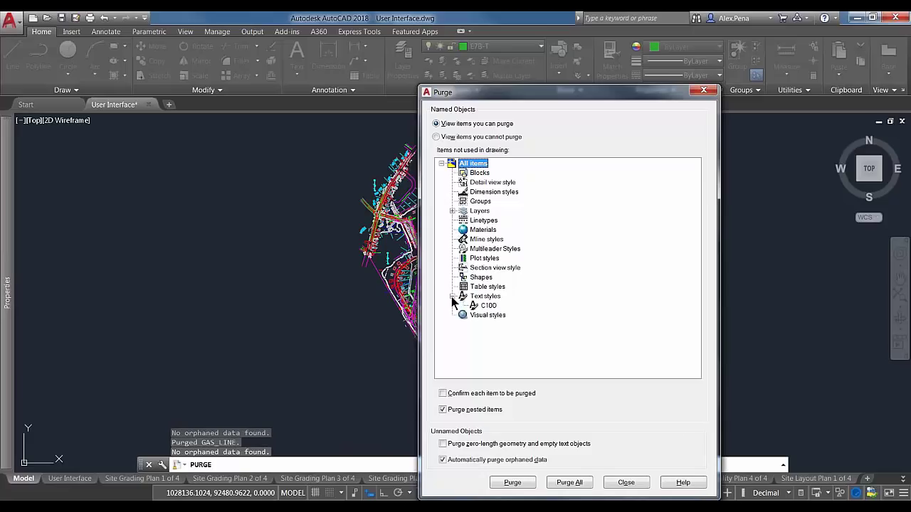
click(569, 482)
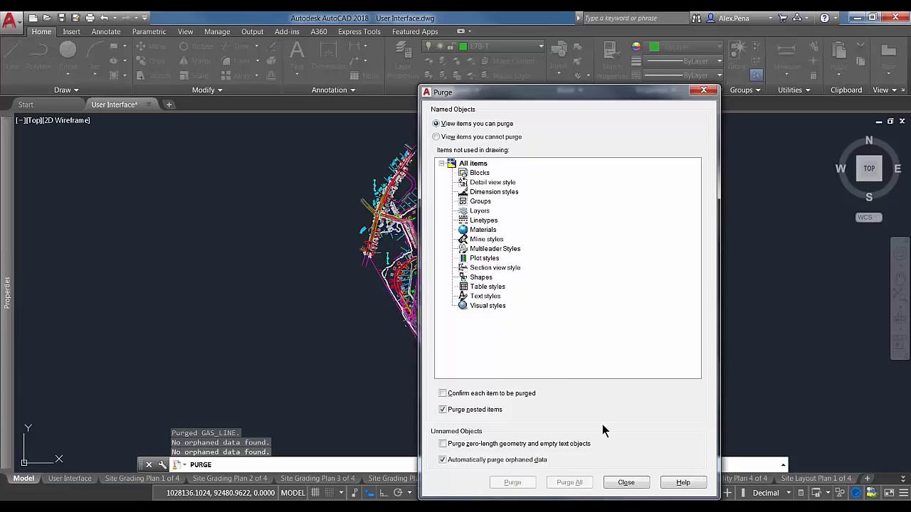
click(626, 482)
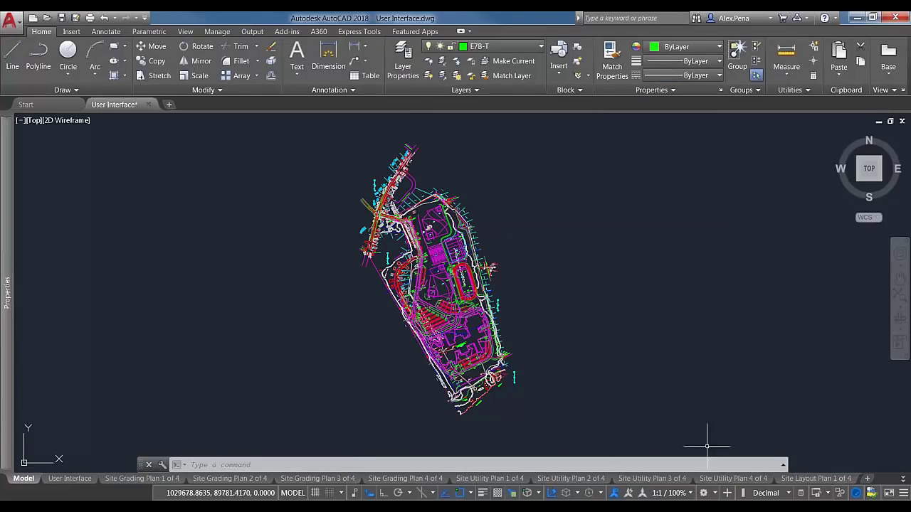
Enter -PURGE at the command prompt
mouse_move(440, 352)
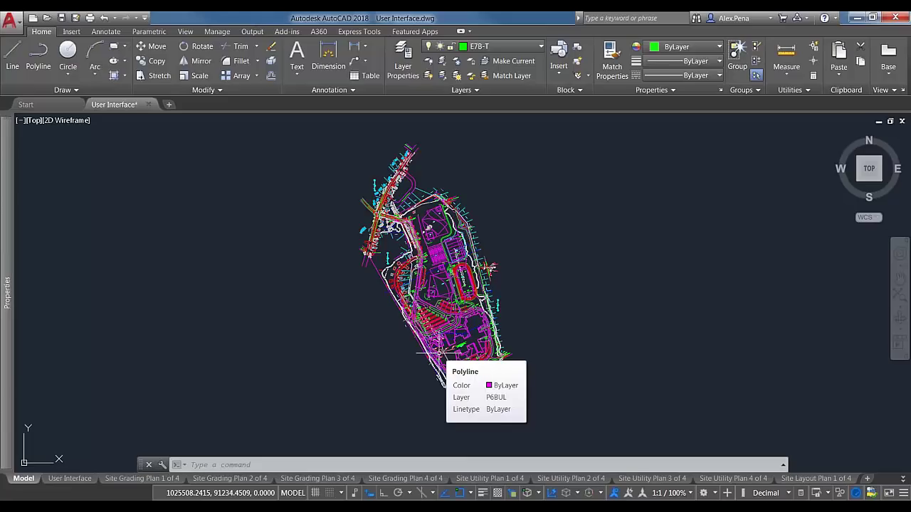
text(-PURGE)
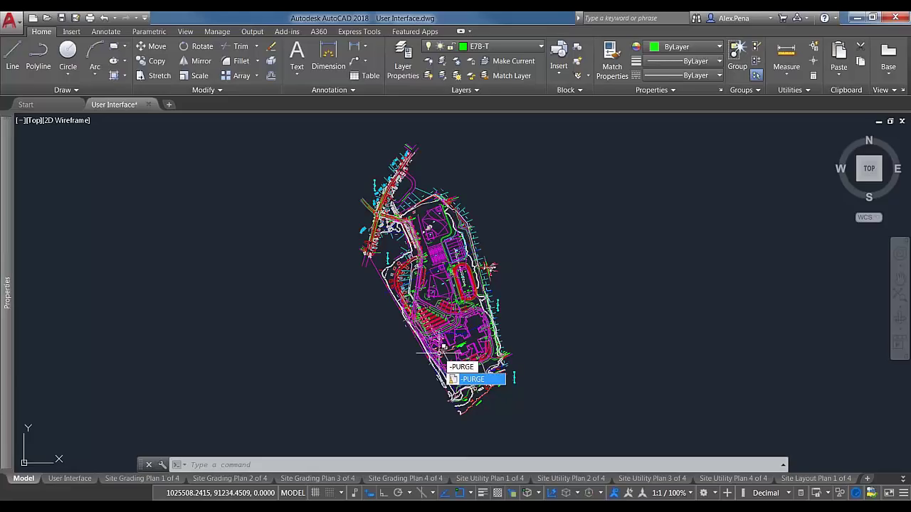
Run -PURGE so it prompts for the type of unused objects to purge
key(Return)
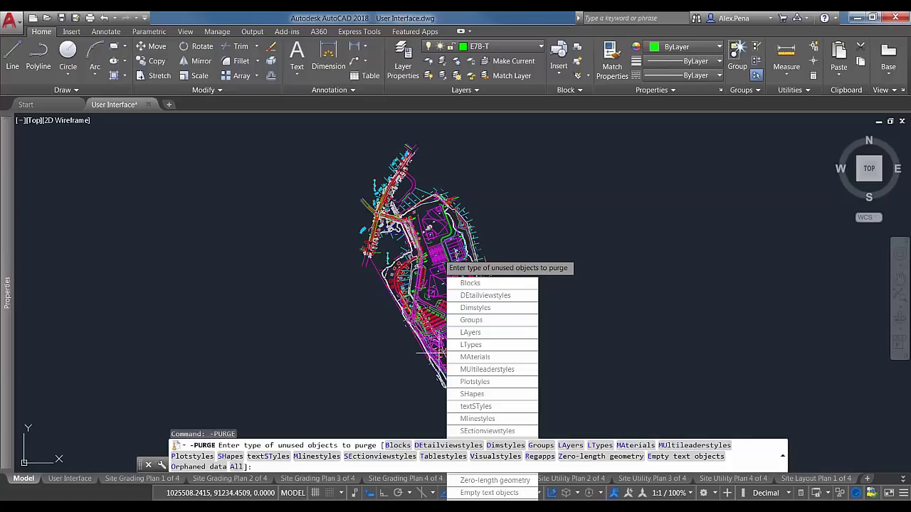
Purge all unused Regapps without verifying names, then expand the history showing 12 deleted
click(540, 457)
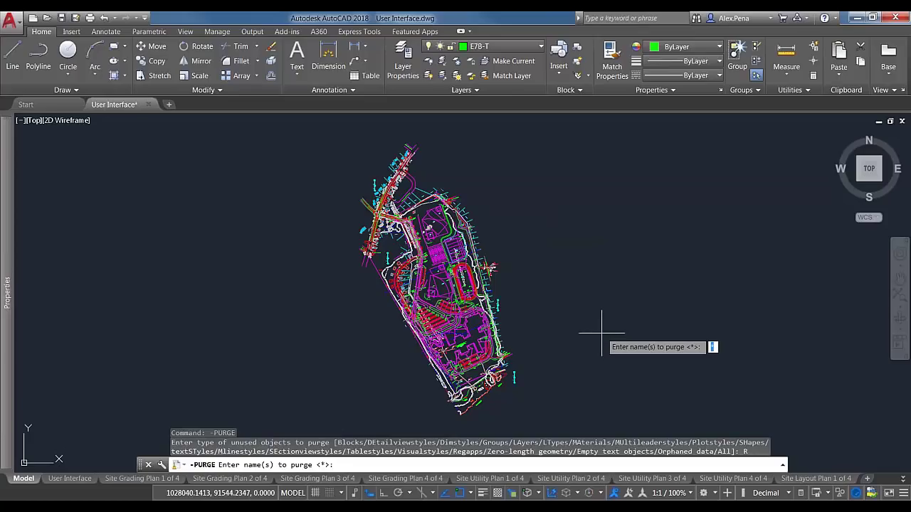
key(Return)
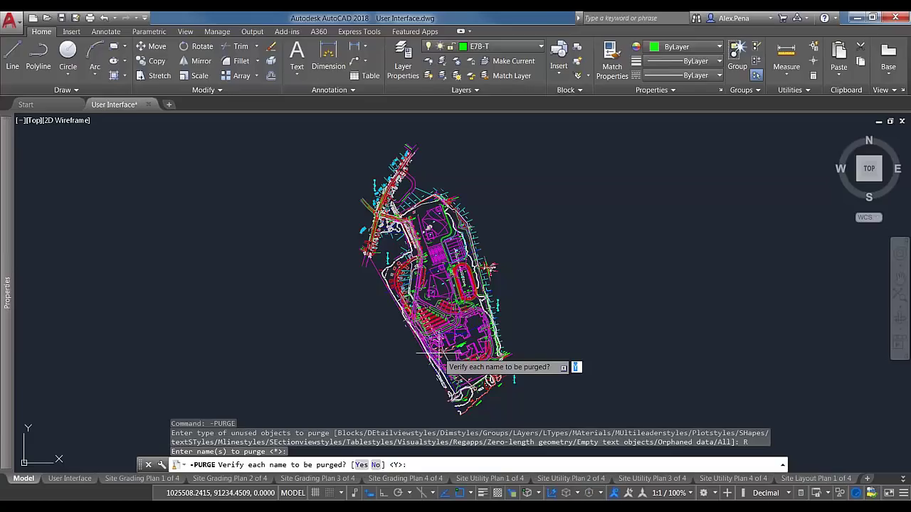
text(n)
key(Return)
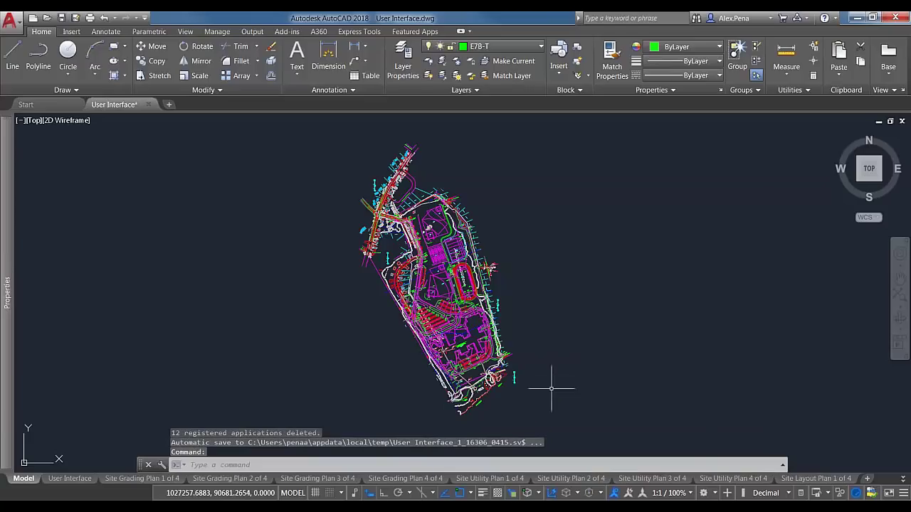
click(782, 465)
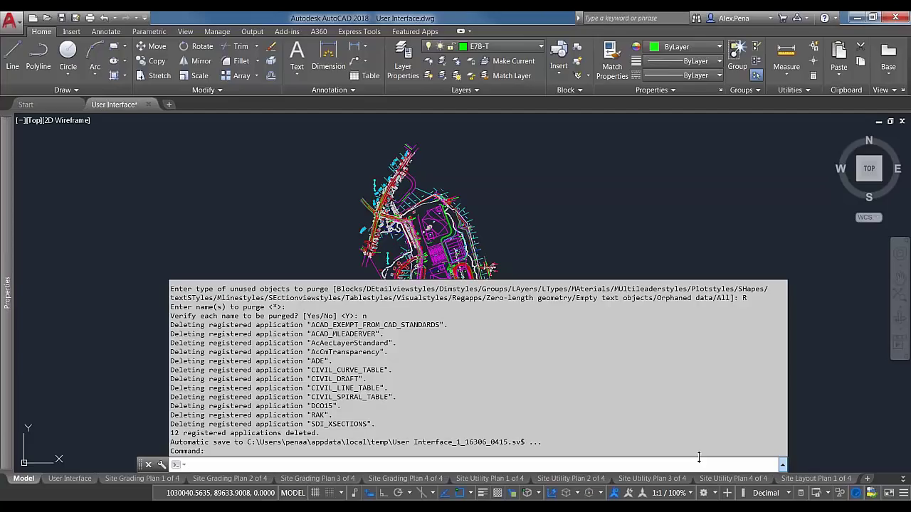
Collapse the command history and zoom out to show the whole site plan
key(Escape)
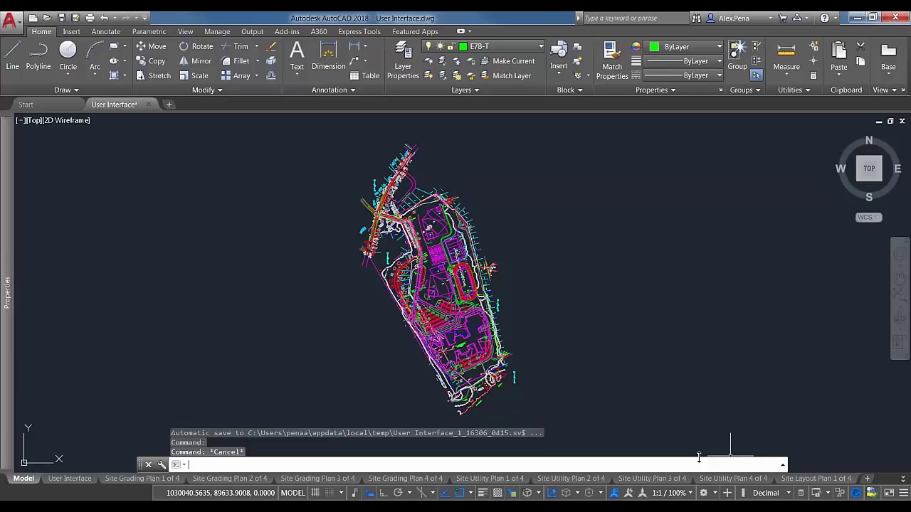
scroll(585, 371, down, 1)
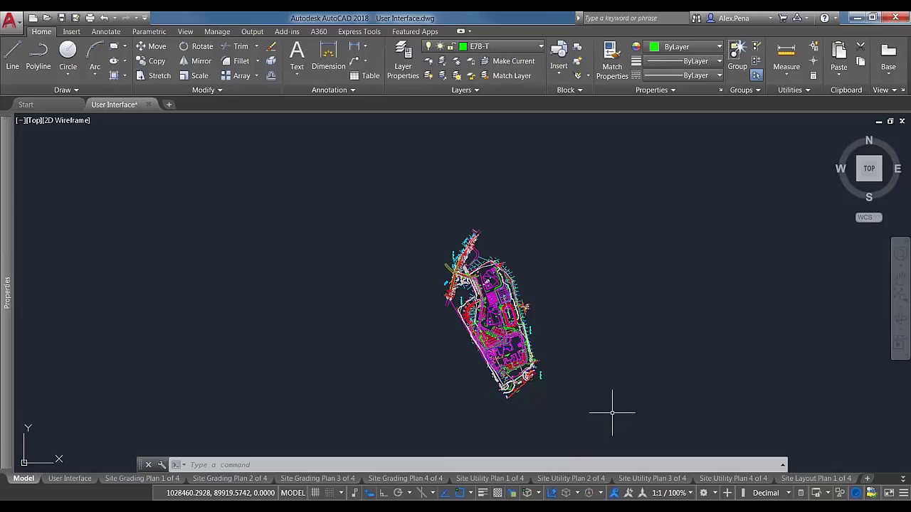
Crossing-select the entire site plan and enter OVERKILL at the command prompt
click(596, 409)
click(616, 431)
click(660, 439)
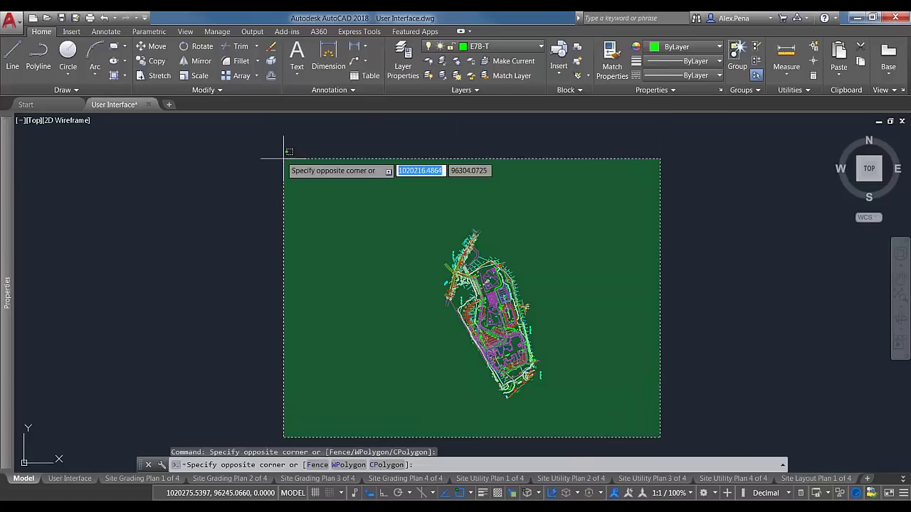
click(285, 159)
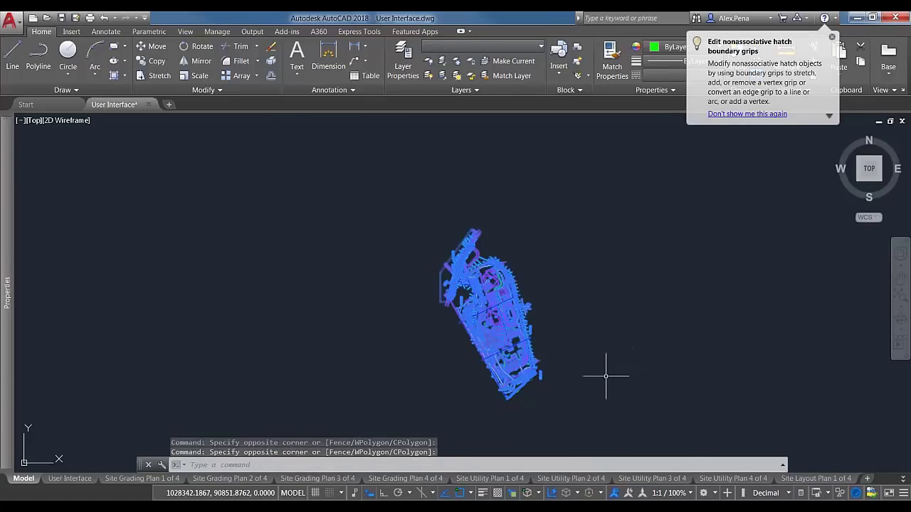
middle_drag(556, 401, 585, 360)
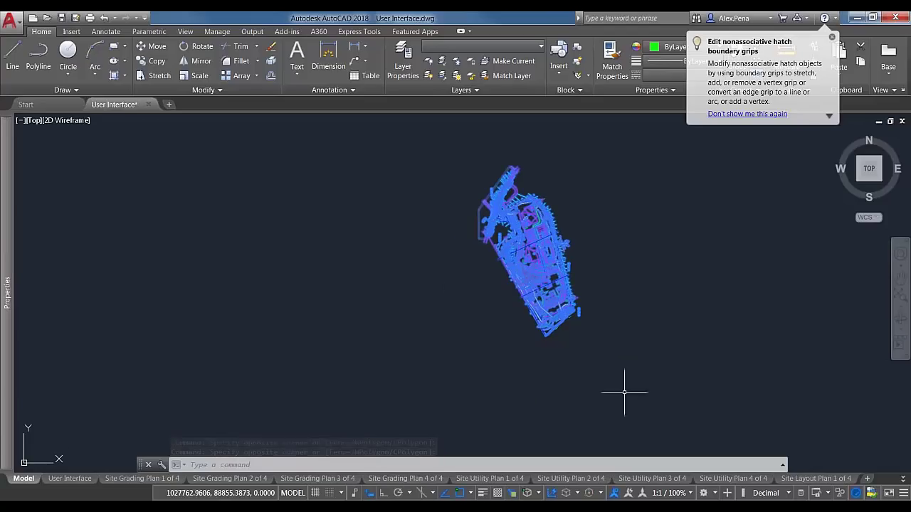
middle_drag(504, 266, 488, 298)
click(611, 373)
click(362, 168)
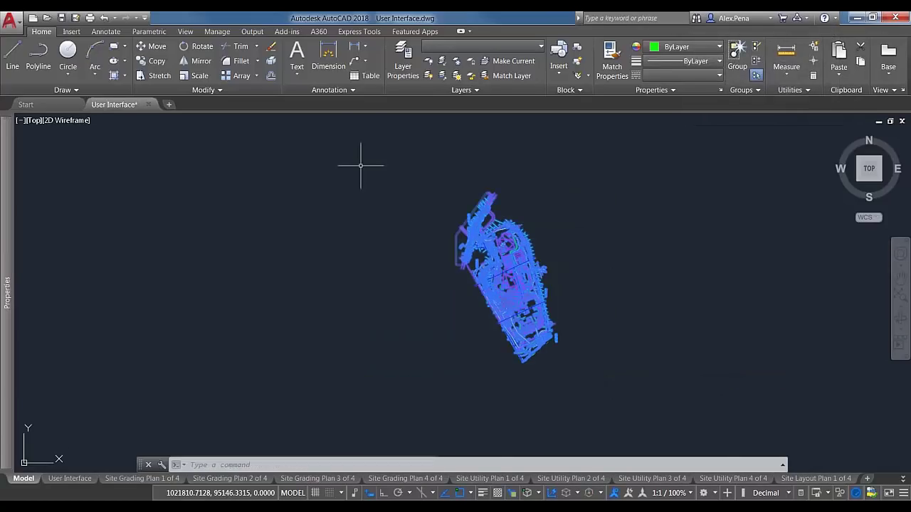
text(overkill)
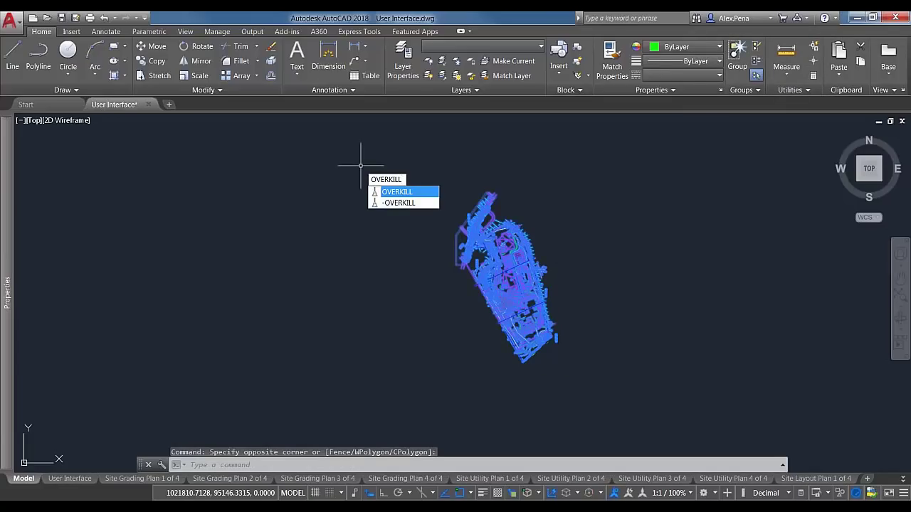
Run OVERKILL with default settings, deleting 15 duplicates and 299 overlapping objects or segments
key(Return)
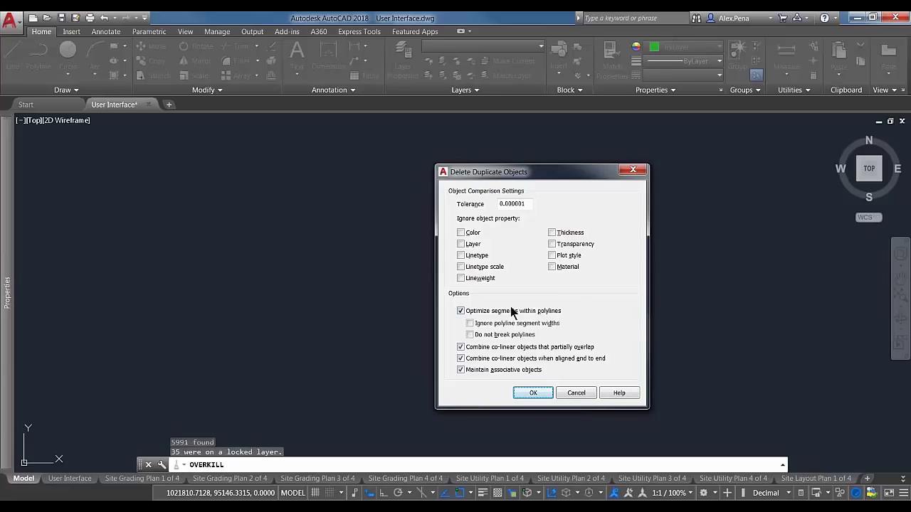
click(534, 393)
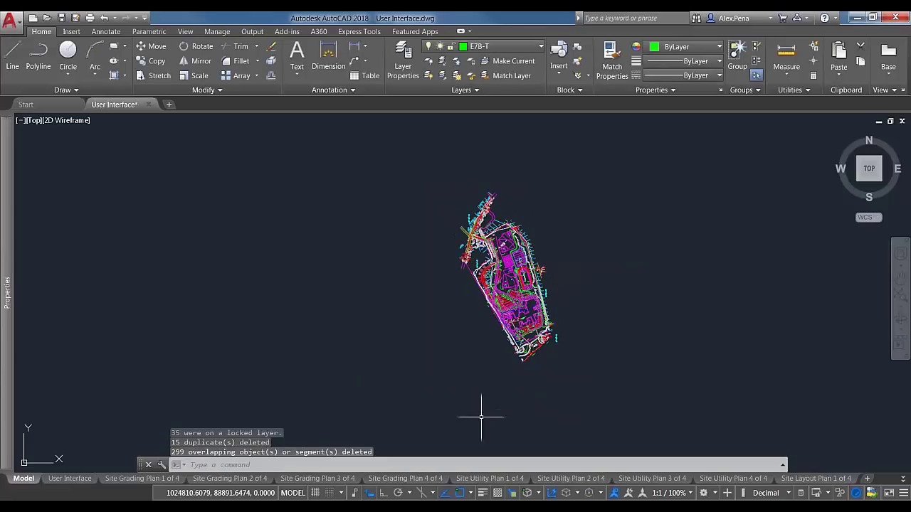
click(787, 465)
Read the OVERKILL results in the command history, then zoom and pan onto the running track
click(783, 465)
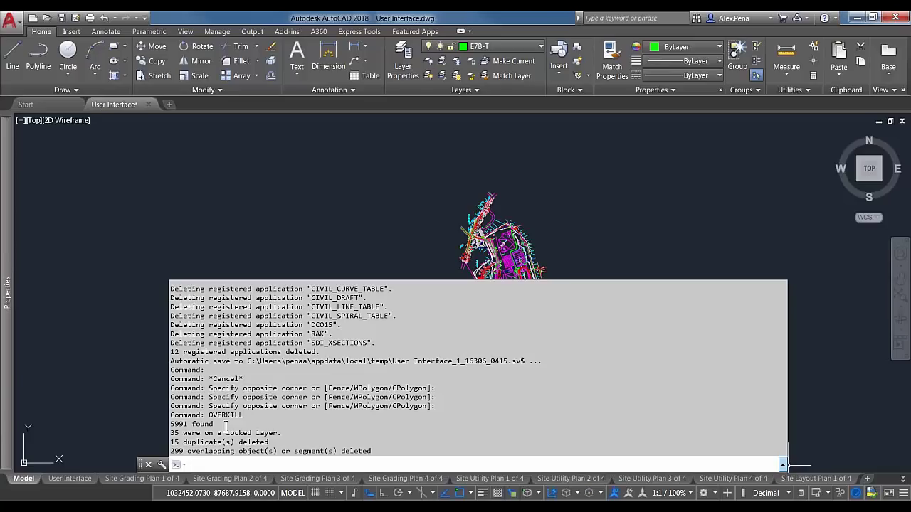
key(Escape)
scroll(564, 283, up, 2)
scroll(498, 288, up, 3)
mouse_move(612, 235)
middle_down()
mouse_move(560, 294)
mouse_move(477, 287)
middle_up()
Draw a horizontal line east of the running track with Ortho on
text(l)
key(Return)
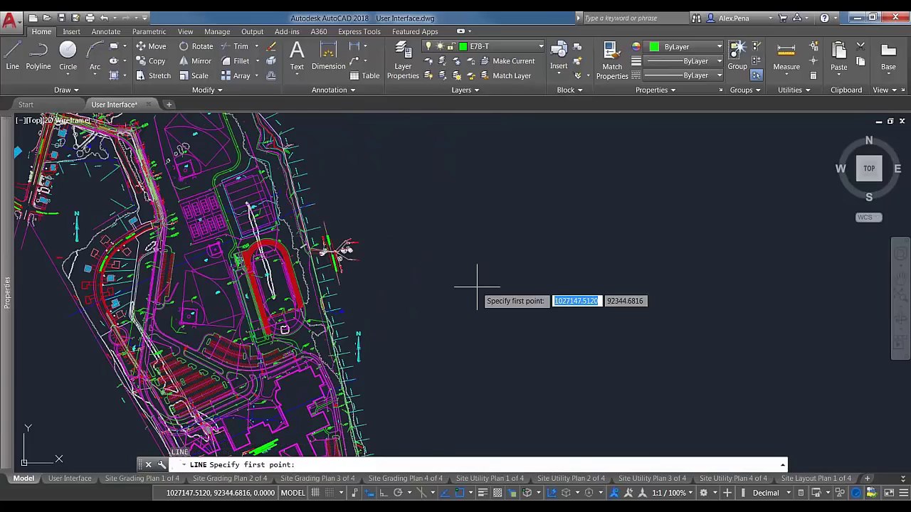
click(474, 283)
key(F8)
click(631, 283)
key(Escape)
scroll(526, 322, up, 2)
Draw a second line overlapping the first horizontal line
text(l)
key(Return)
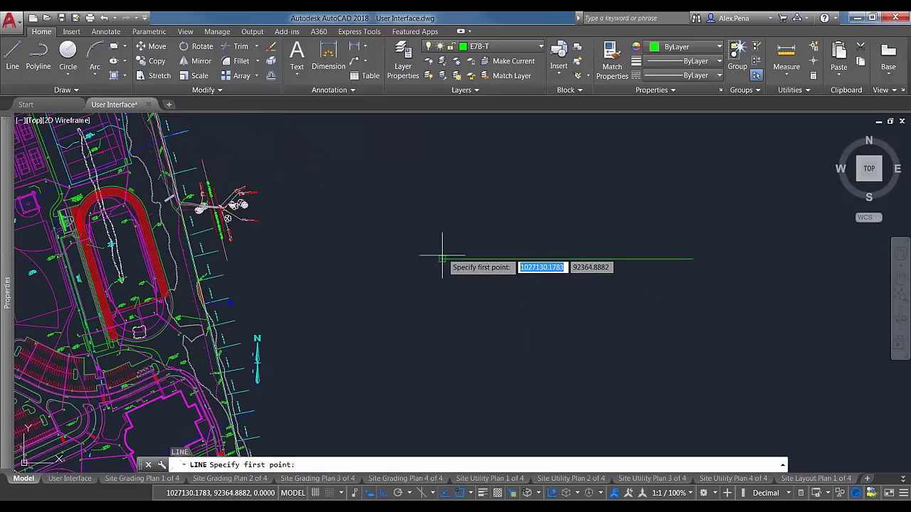
click(442, 259)
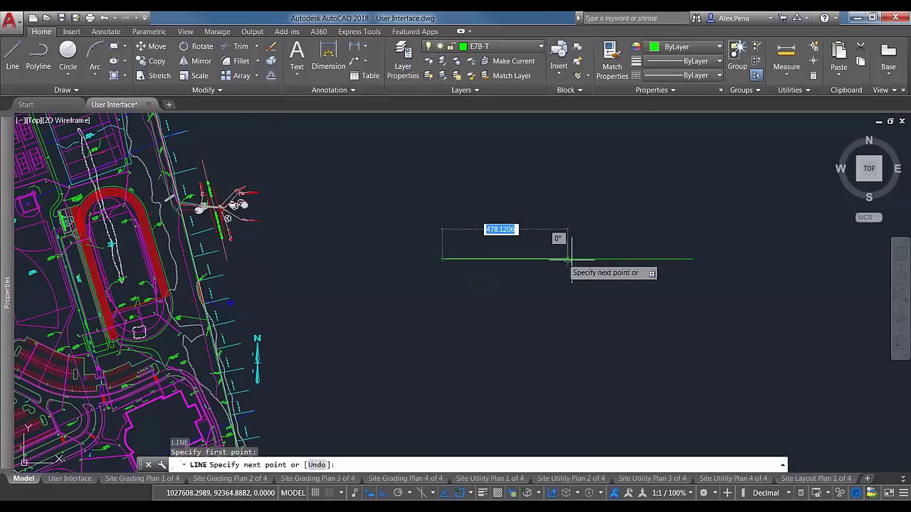
click(636, 264)
key(Escape)
Crossing-select both overlapping lines
click(701, 329)
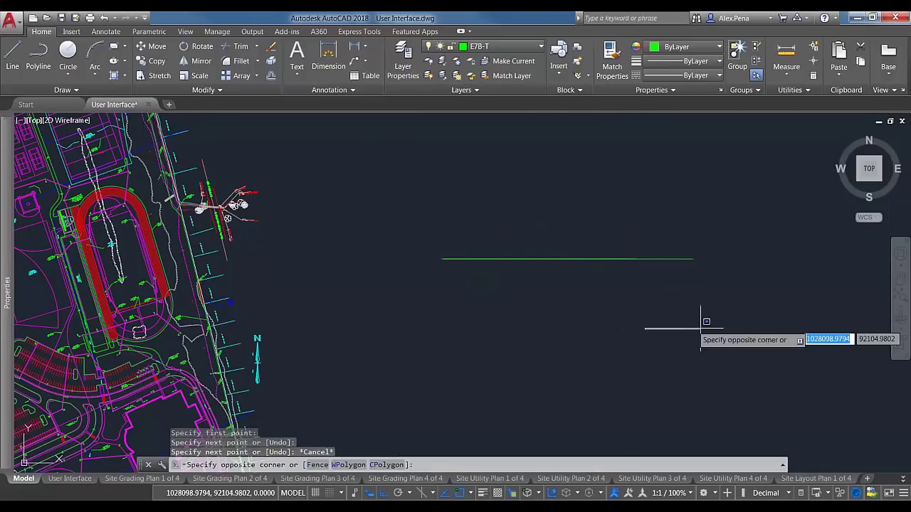
click(514, 201)
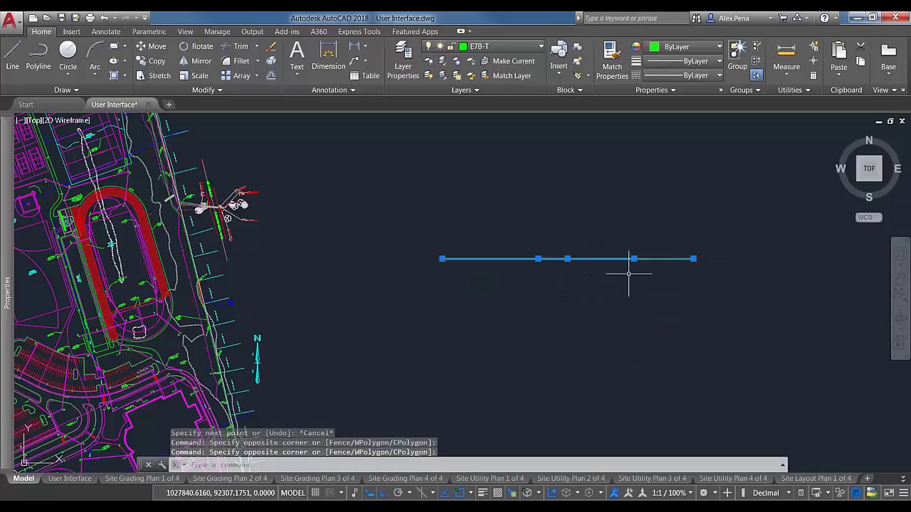
key(Escape)
key(Escape)
click(781, 352)
click(416, 188)
Run OVERKILL on the two selected lines, deleting 1 overlapping object
text(OVERKILL)
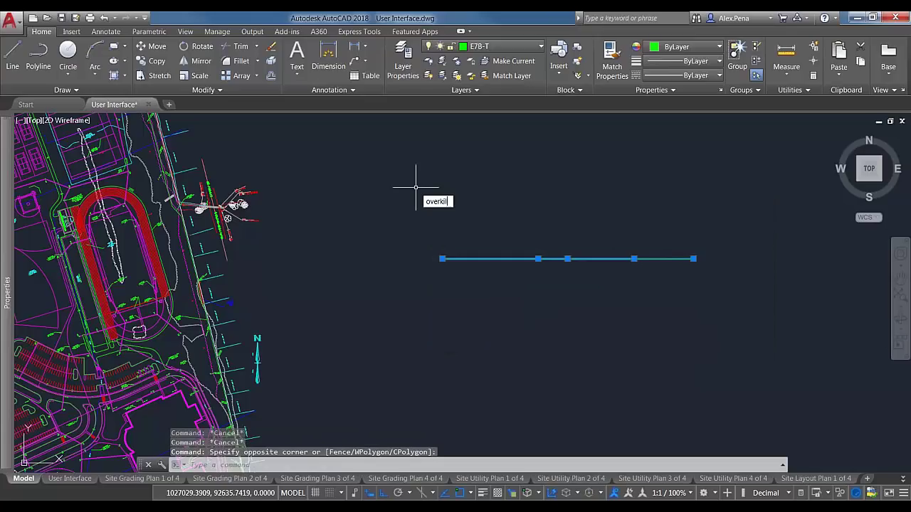
key(Return)
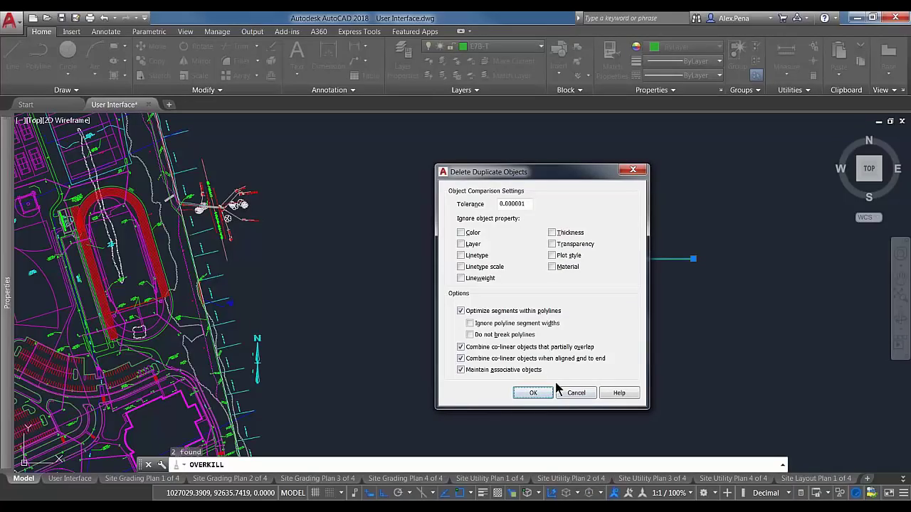
click(538, 393)
Select the remaining line to confirm only a single line is left
click(764, 298)
click(396, 170)
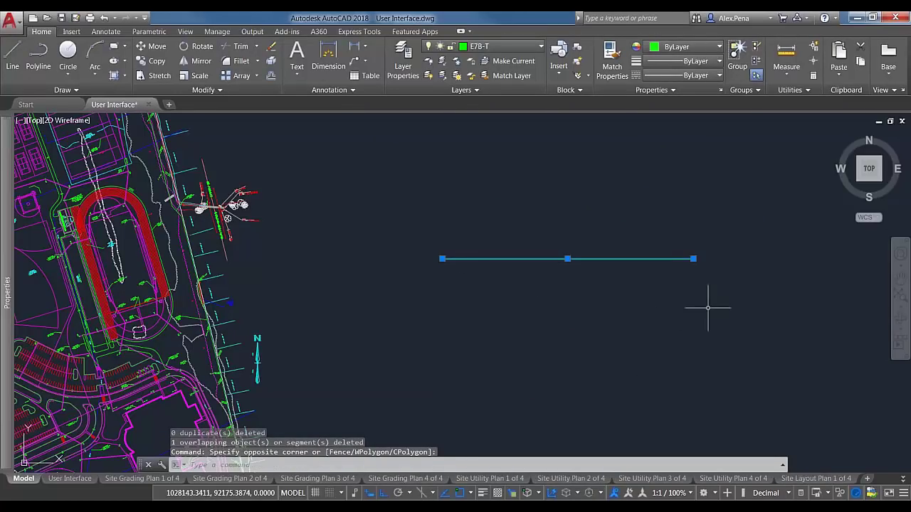
key(Escape)
key(Escape)
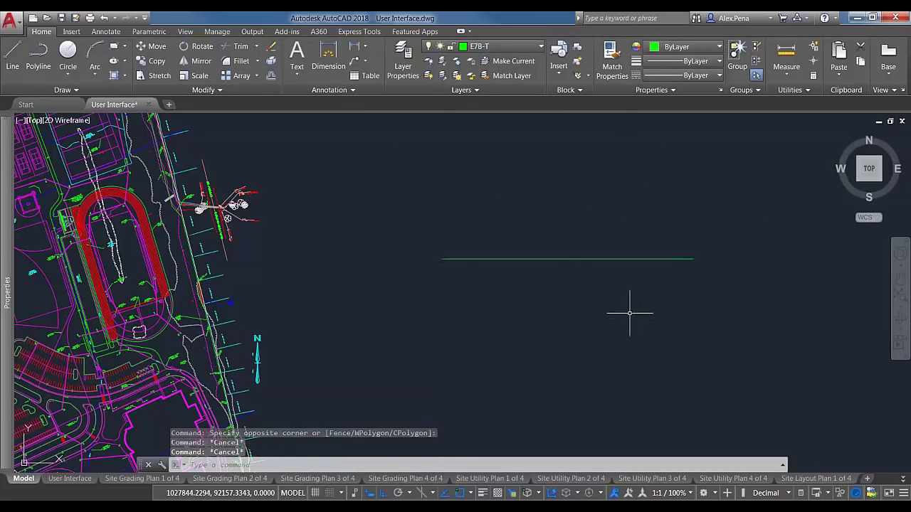
Zoom and pan out until the whole site plan fits on screen
scroll(523, 299, down, 2)
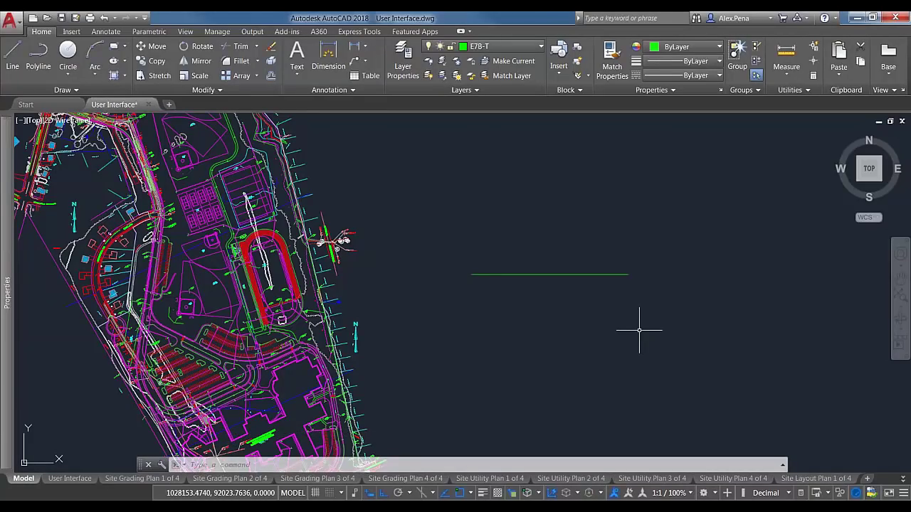
scroll(623, 335, down, 4)
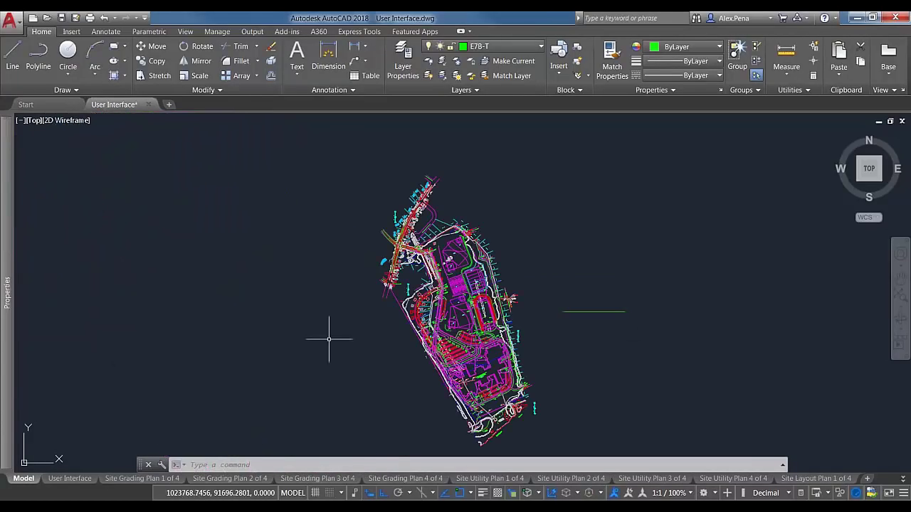
mouse_move(444, 325)
middle_down()
mouse_move(405, 270)
mouse_move(381, 293)
middle_up()
scroll(405, 270, up, 3)
scroll(420, 318, up, 2)
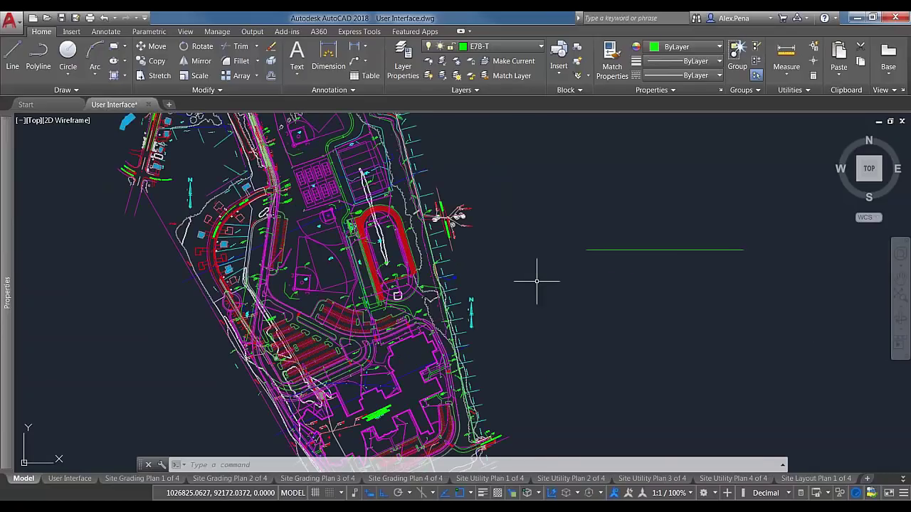
middle_drag(531, 299, 525, 335)
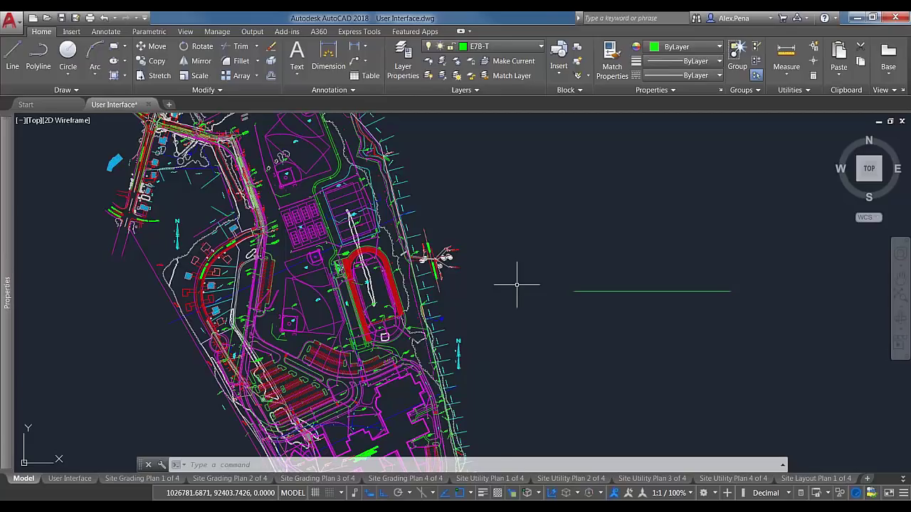
scroll(501, 321, down, 2)
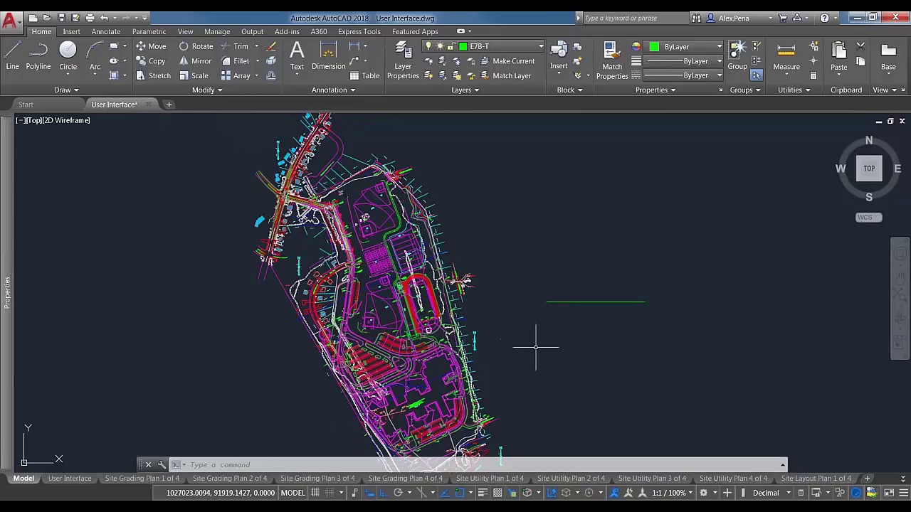
scroll(533, 335, down, 2)
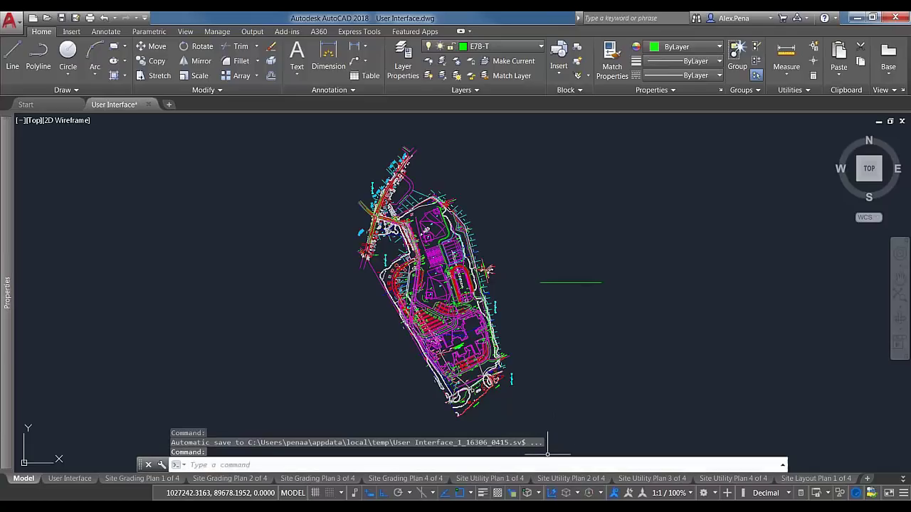
Run AUDIT with error fixing set to Yes and expand the command history to view results
text(audit)
key(Return)
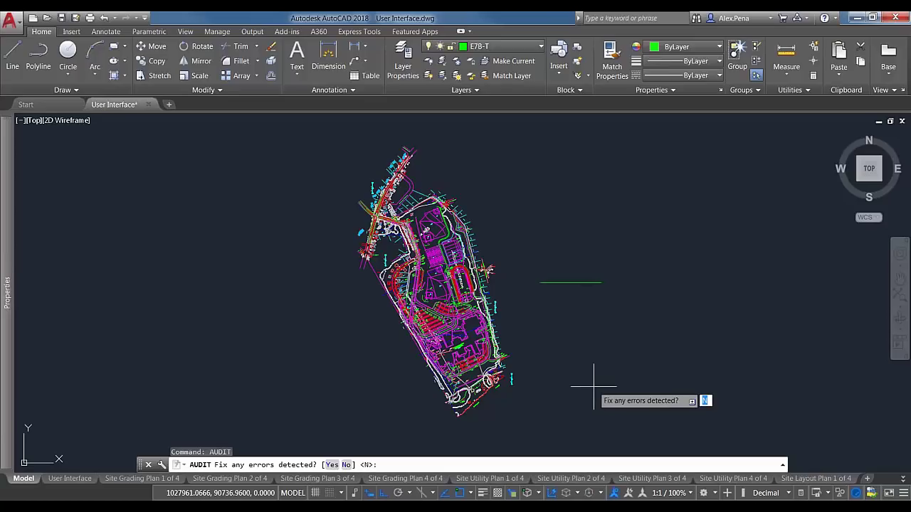
text(y)
key(Return)
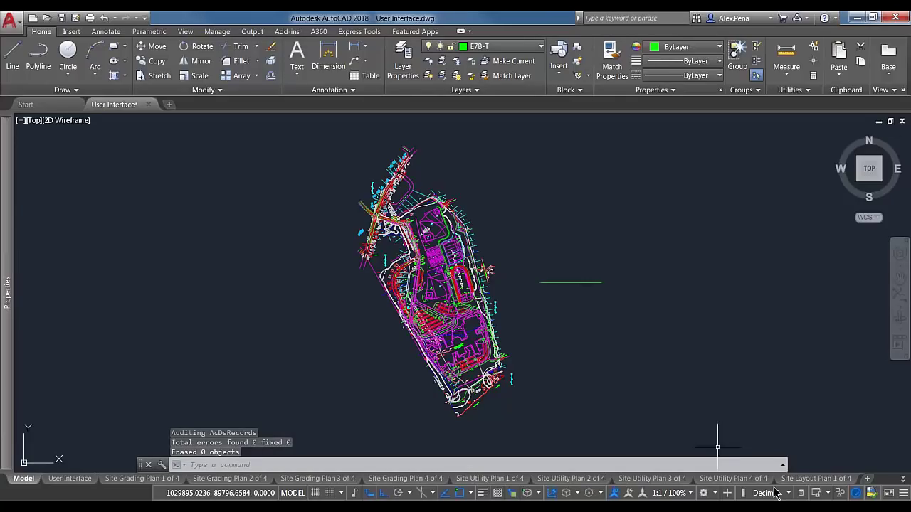
click(780, 465)
click(783, 465)
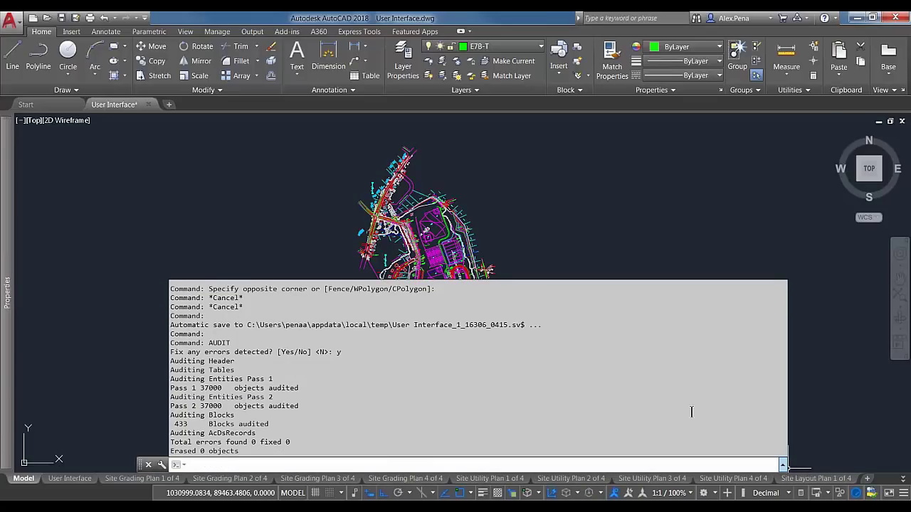
Scroll through the audit output in the command history, then collapse it
scroll(354, 393, up, 1)
scroll(343, 392, up, 1)
scroll(341, 393, down, 2)
key(Escape)
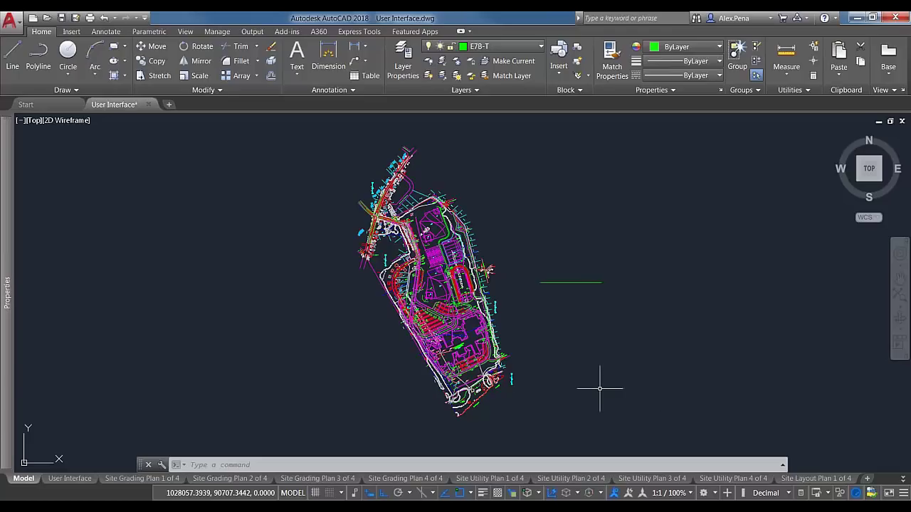
Crossing-select the entire site plan
click(688, 415)
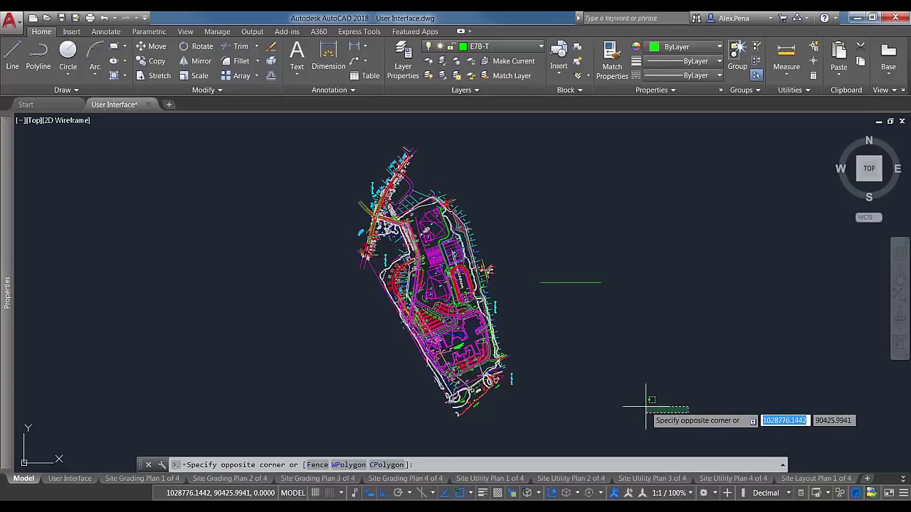
click(676, 420)
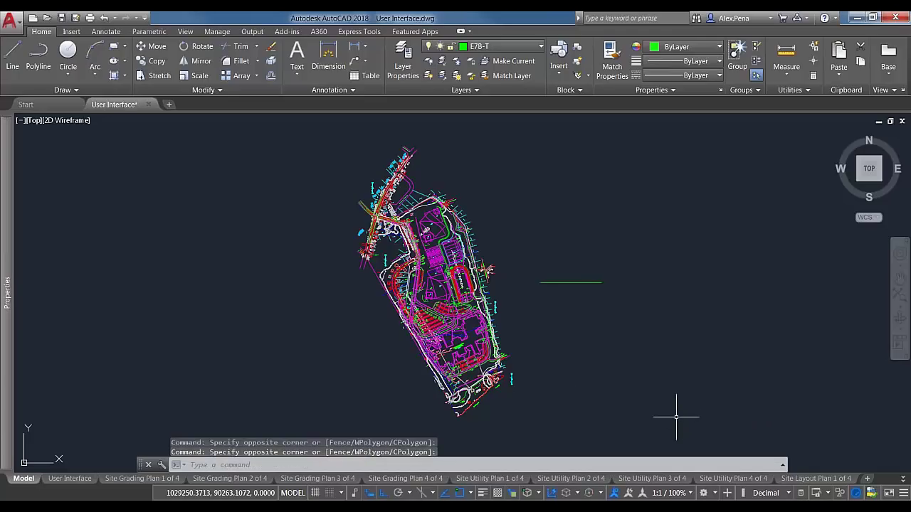
click(690, 416)
drag(685, 421, 611, 356)
click(606, 352)
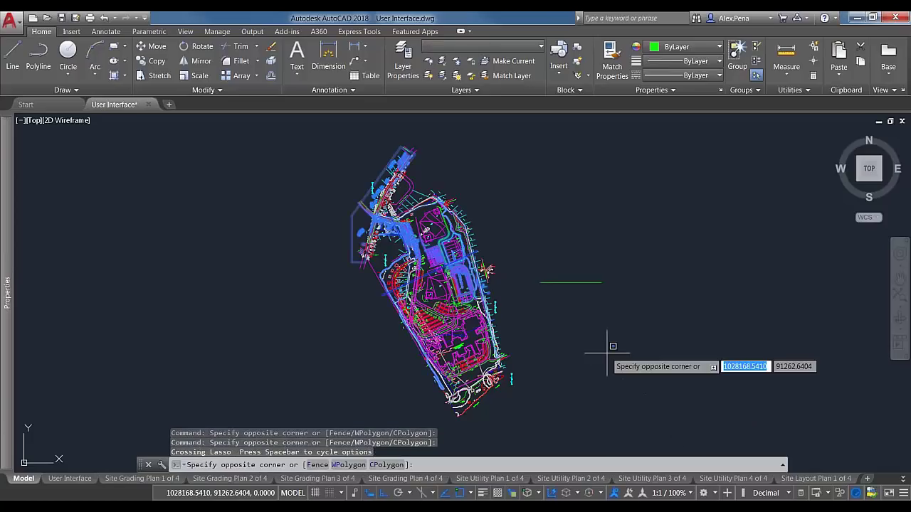
click(668, 442)
click(668, 441)
click(217, 125)
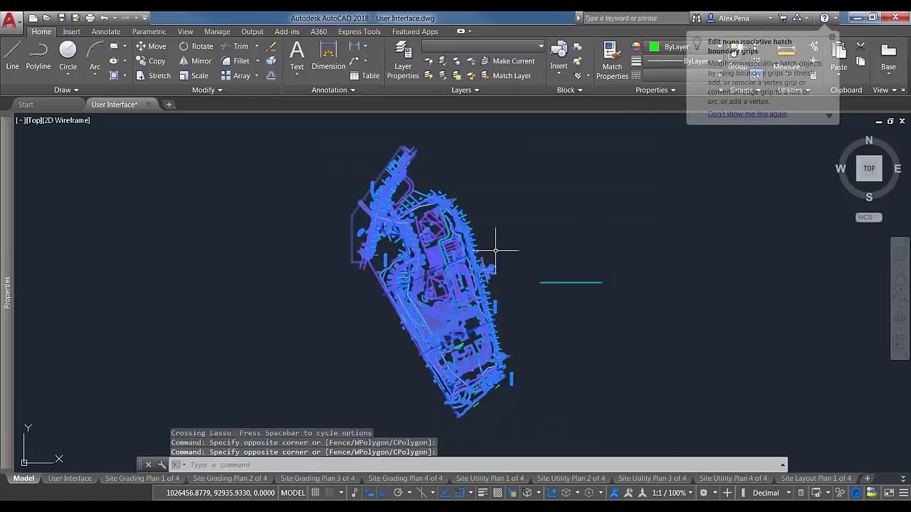
Run DELCON on the selection (no constraints found) and switch to the troubleshooting folder
text(DELCON)
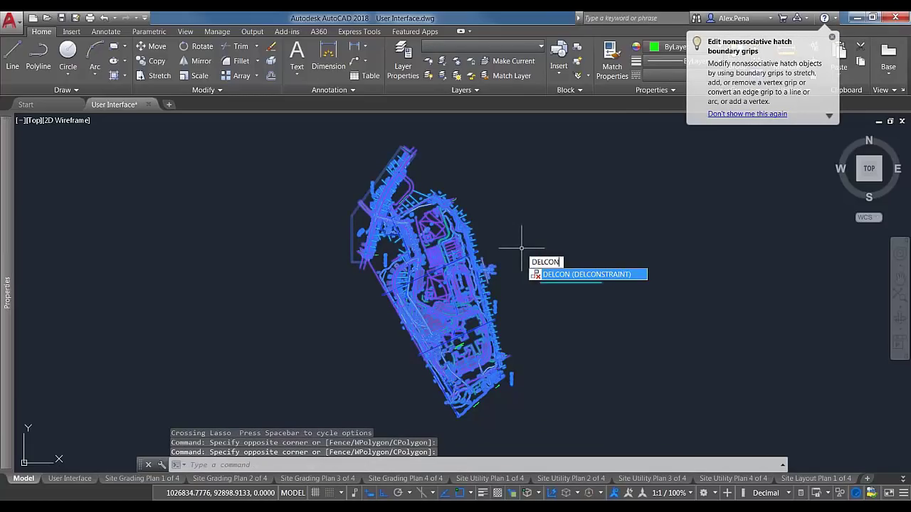
key(Return)
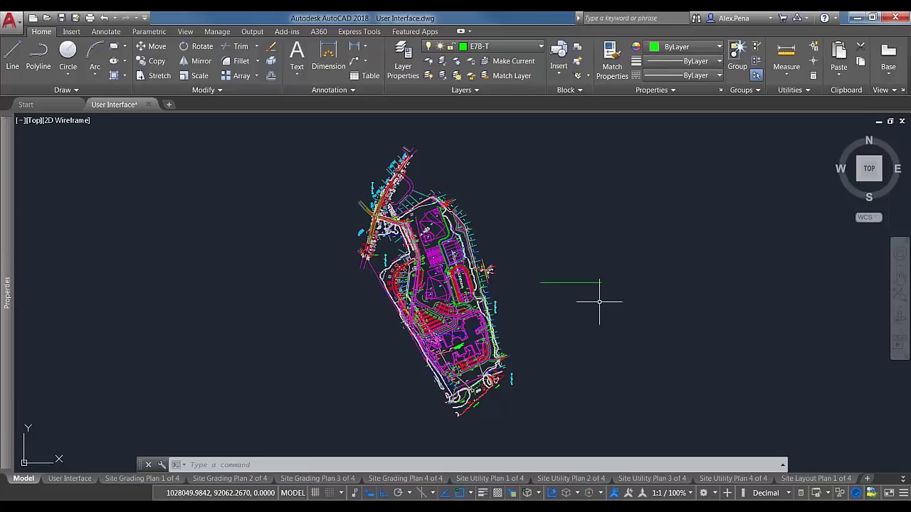
mouse_move(149, 506)
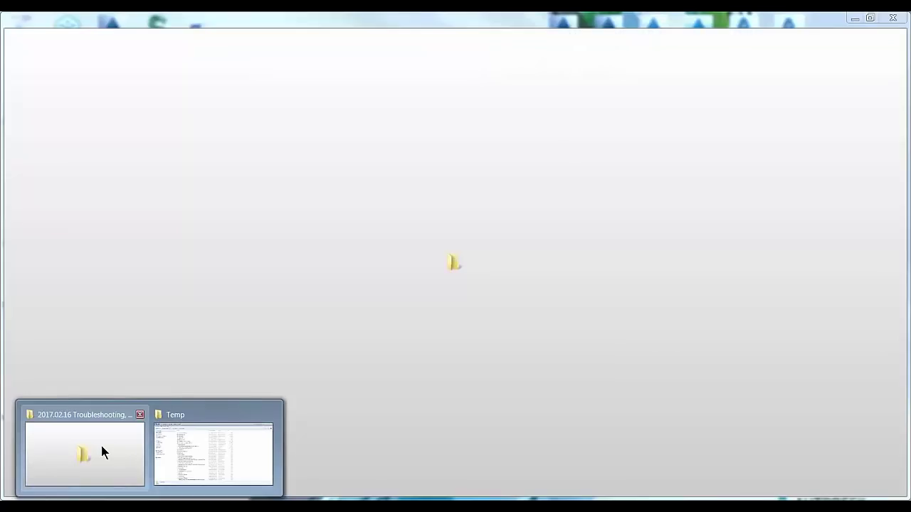
click(103, 442)
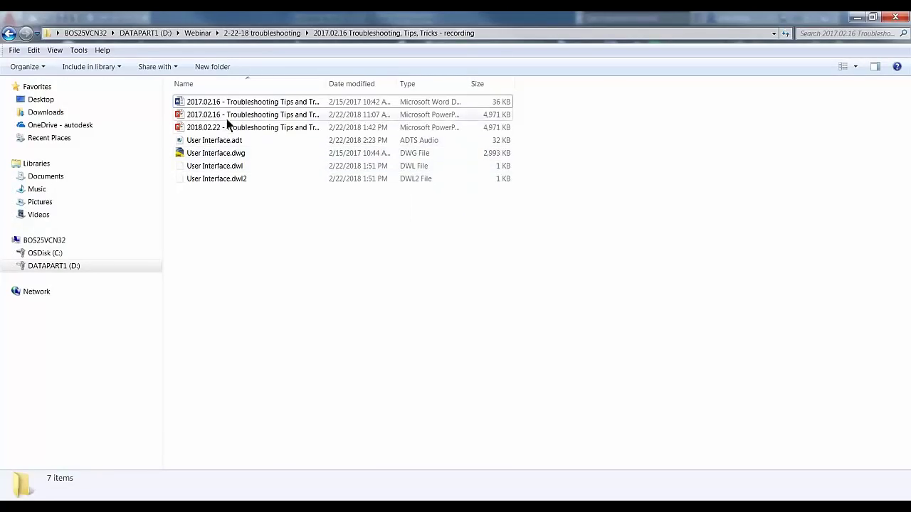
Check the autosave files in the Temp folder, then minimize both Explorer windows
mouse_move(171, 470)
click(218, 448)
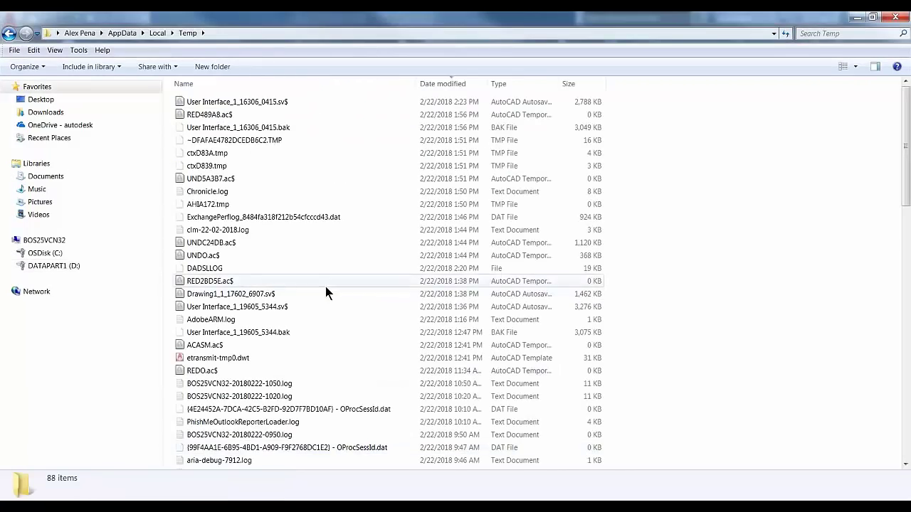
click(856, 16)
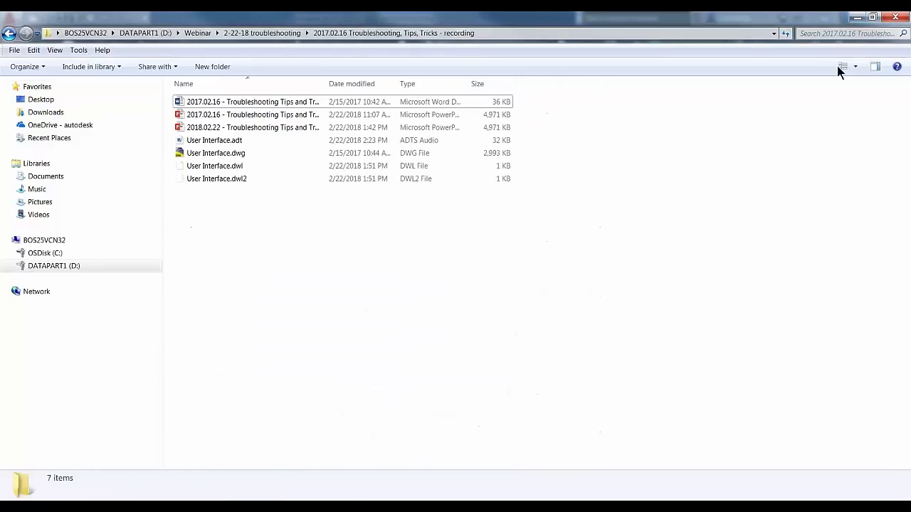
click(856, 16)
Open AutoCAD's Options dialog with the OPTIONS command
click(612, 241)
key(Escape)
key(Escape)
text(options)
key(Return)
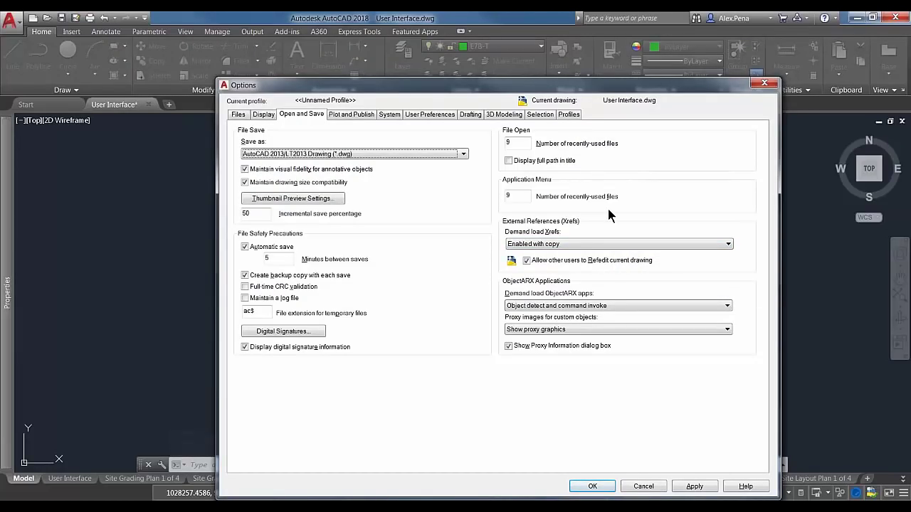
Check the 5-minute Minutes between saves value, then close Options unchanged
click(277, 259)
double_click(277, 259)
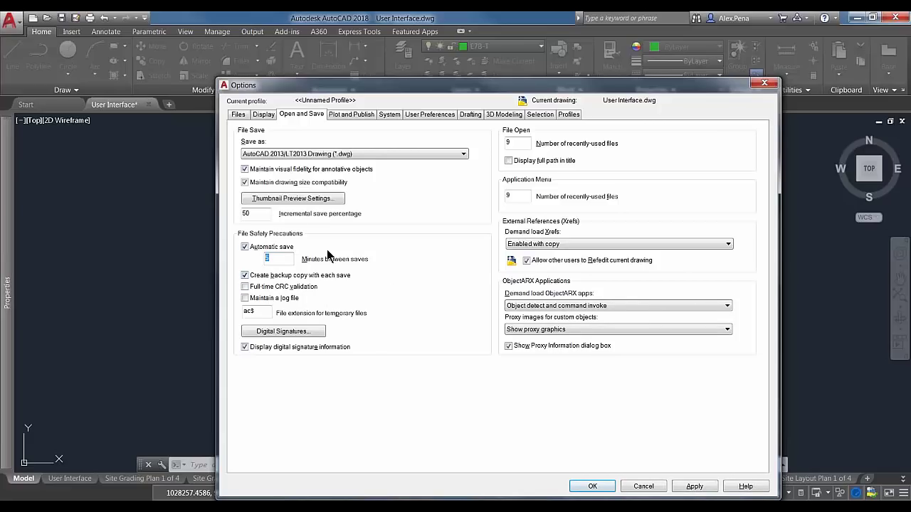
click(764, 84)
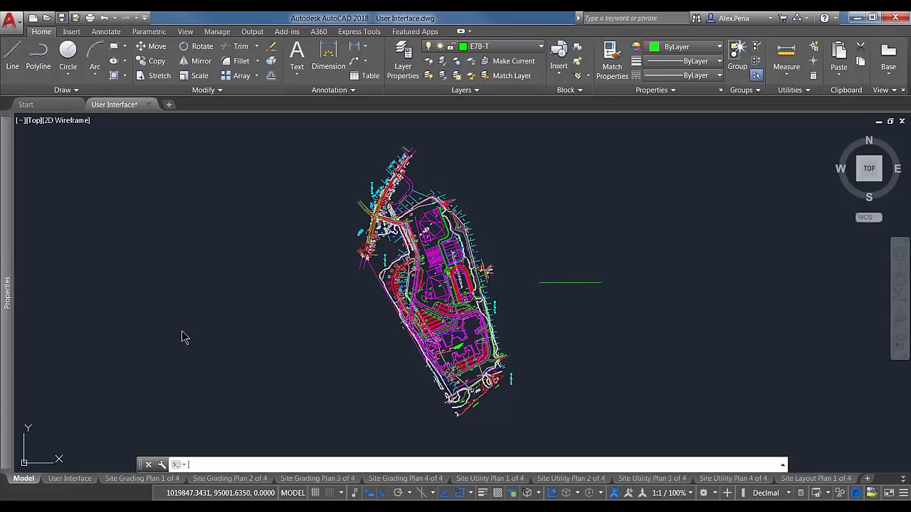
Save the drawing and pan the site plan into view
key(ctrl+s)
middle_drag(498, 295, 416, 320)
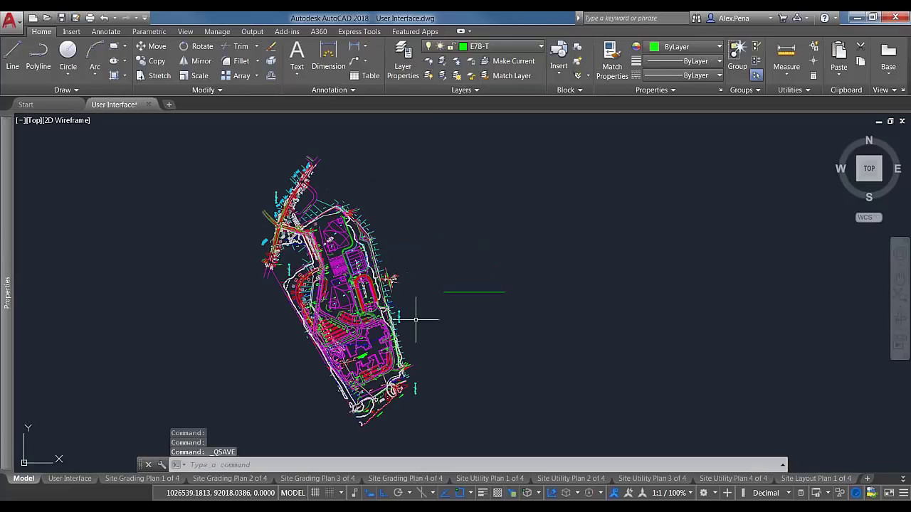
click(477, 385)
scroll(451, 396, down, 2)
key(Escape)
Crossing-select the whole site plan and copy it to the right of the original with CO
click(491, 420)
click(261, 214)
text(co)
key(Return)
click(260, 216)
click(498, 241)
key(Escape)
key(Escape)
key(Escape)
middle_drag(533, 361, 520, 309)
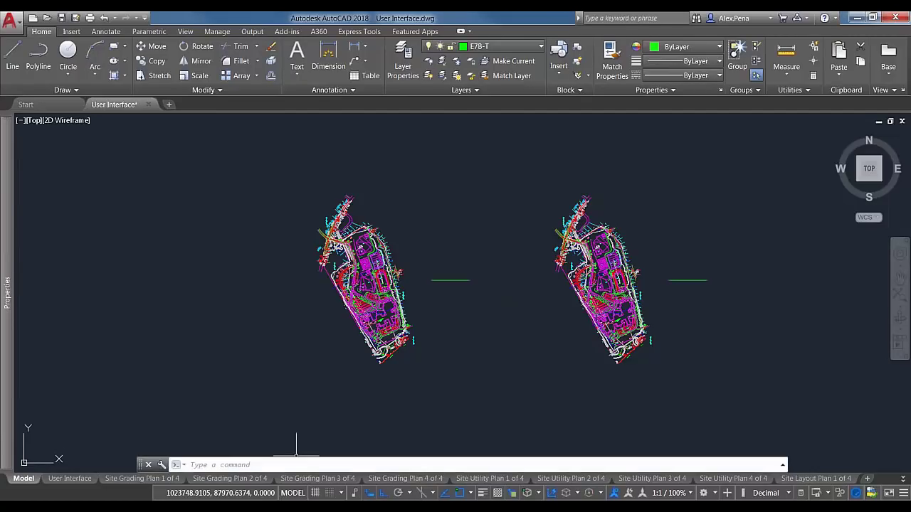
Minimize the Temp folder and open the Options dialog on its Files tab
click(172, 441)
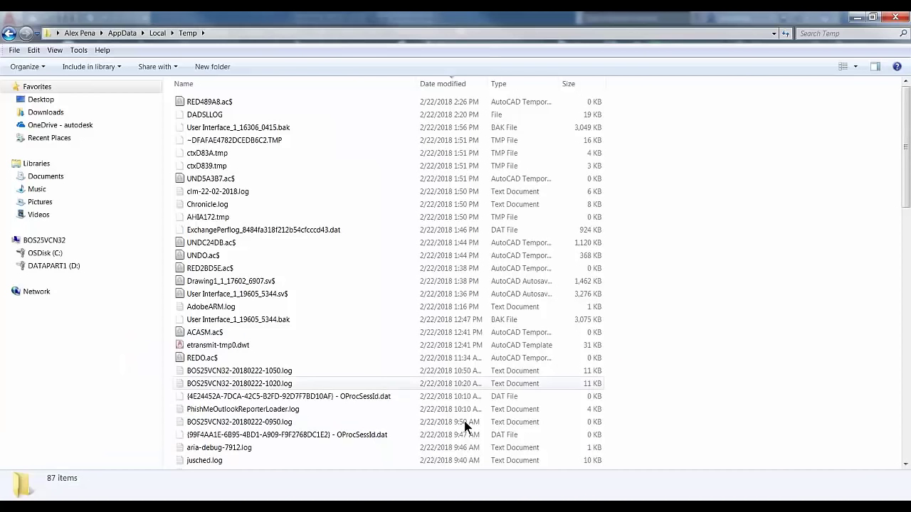
click(856, 17)
text(optio)
key(Return)
click(241, 114)
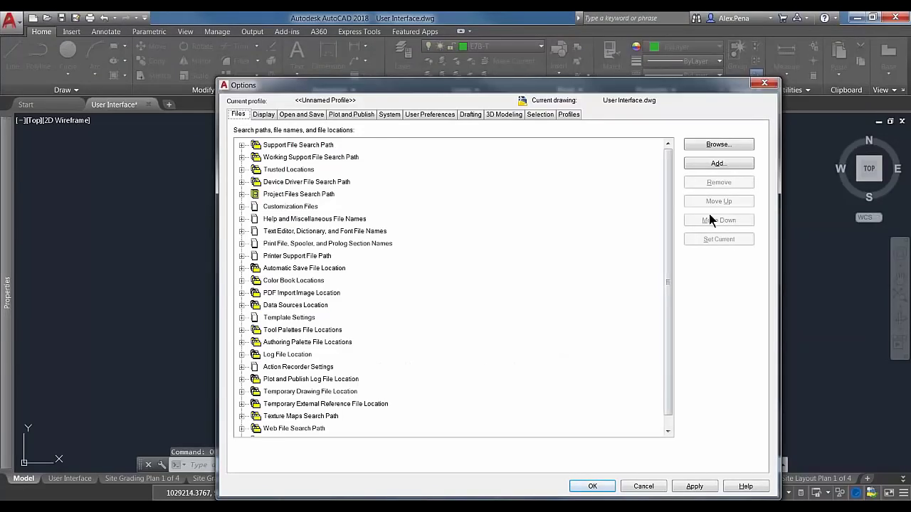
drag(672, 193, 668, 232)
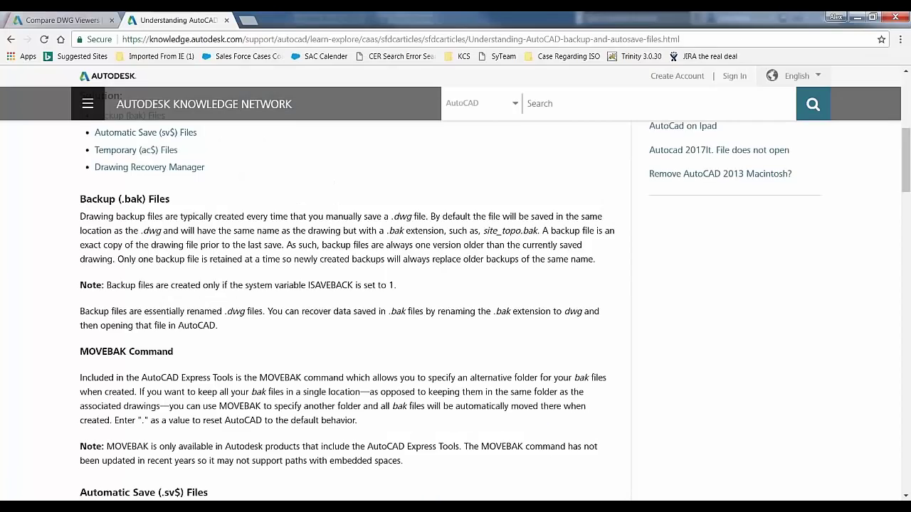
scroll(332, 344, down, 8)
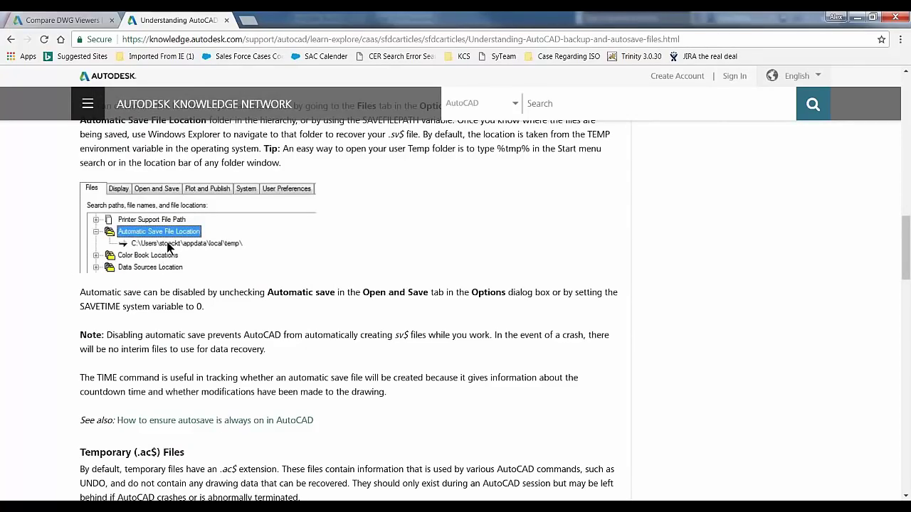
Read the article's automatic save section, then minimize the browser back to AutoCAD
scroll(169, 247, up, 7)
scroll(394, 311, up, 5)
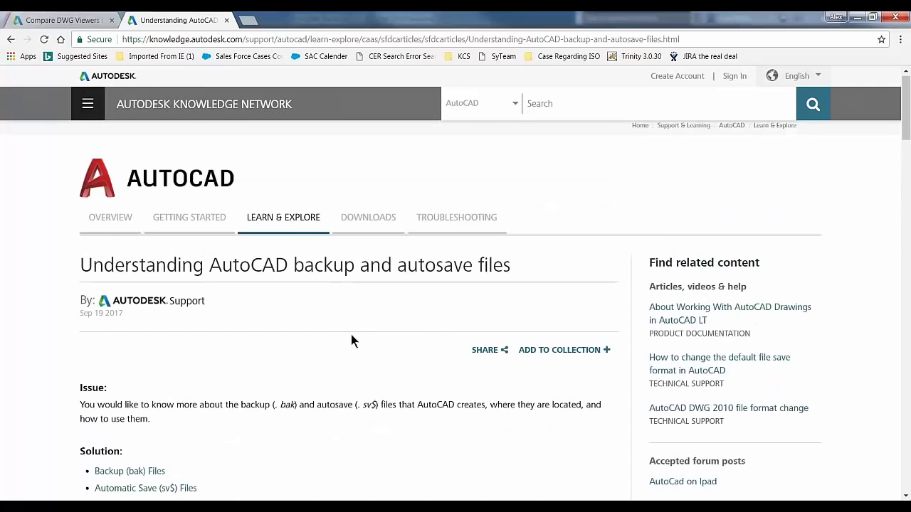
scroll(351, 337, down, 10)
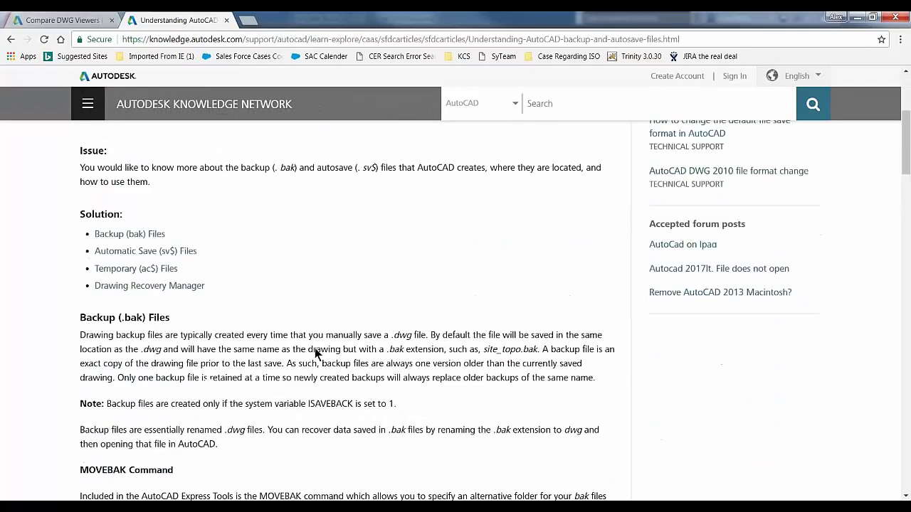
scroll(228, 371, down, 3)
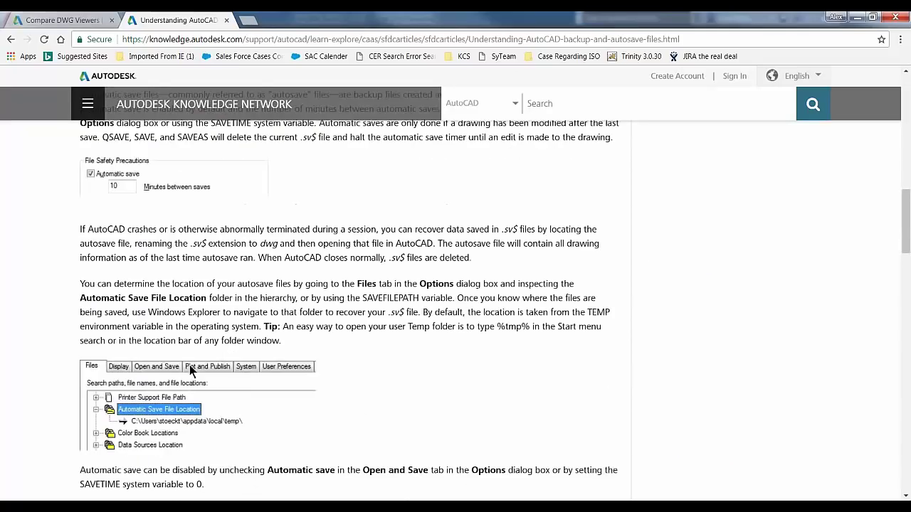
scroll(214, 371, down, 1)
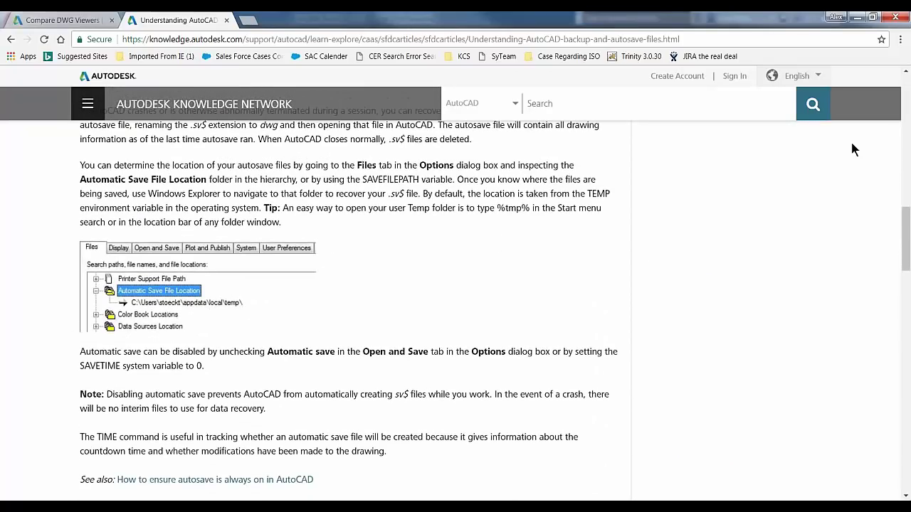
click(857, 19)
Reveal and select the Automatic Save File Location path, close Options, and open a new Windows Explorer window
scroll(399, 336, up, 1)
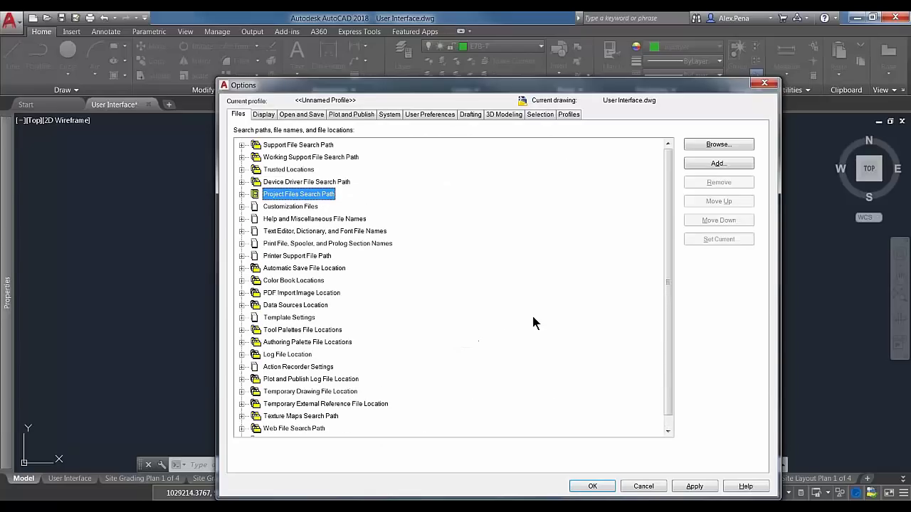
click(242, 269)
click(338, 281)
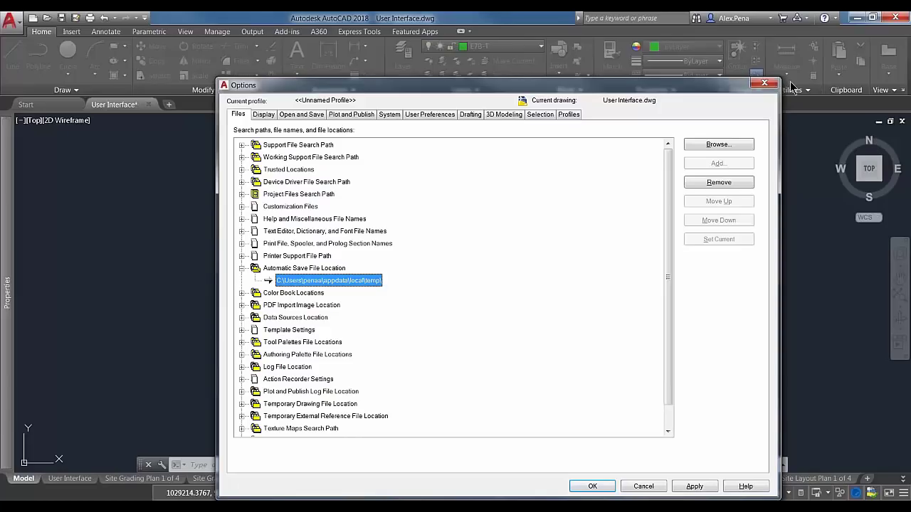
click(763, 83)
right_click(146, 507)
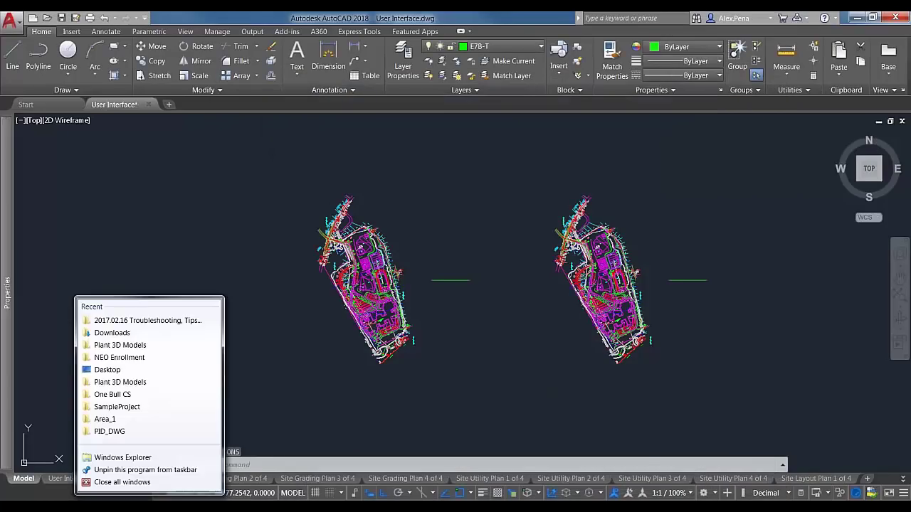
click(145, 459)
Go to the %temp% folder and maximize the Explorer window
click(323, 46)
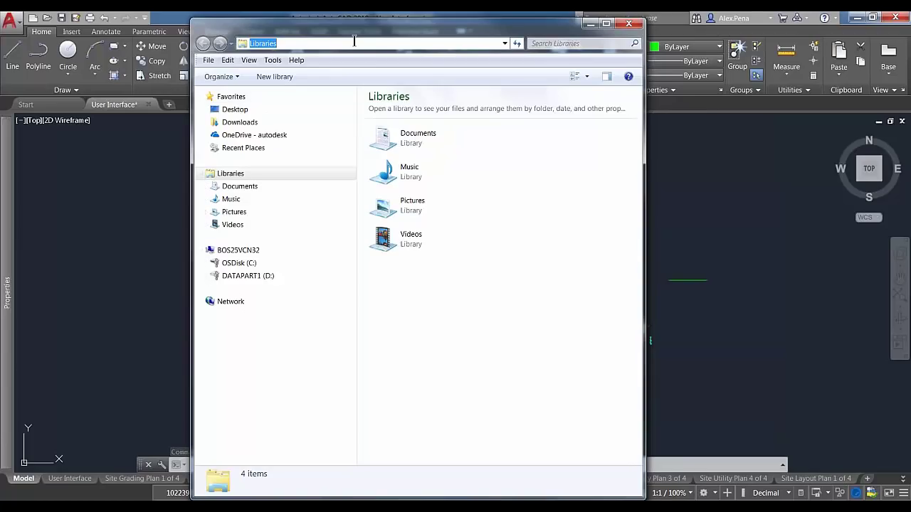
text(%temp%)
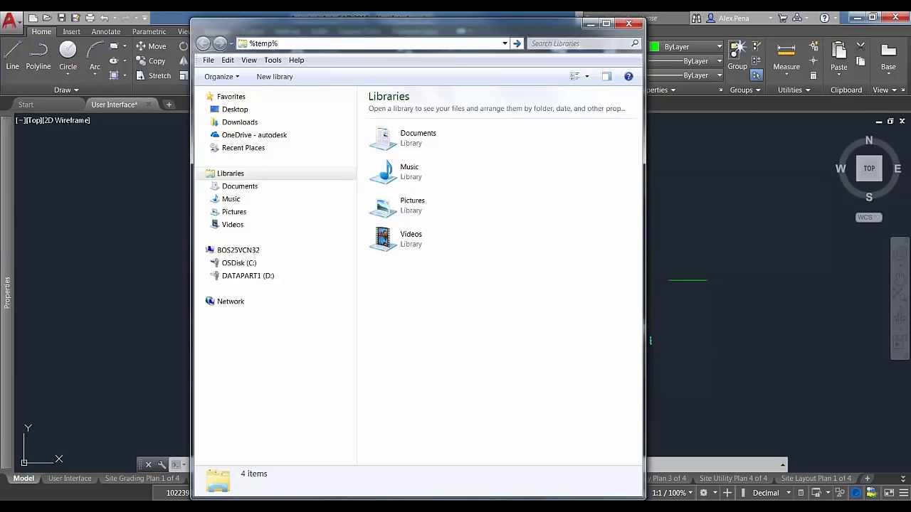
key(Return)
click(605, 24)
scroll(321, 157, up, 3)
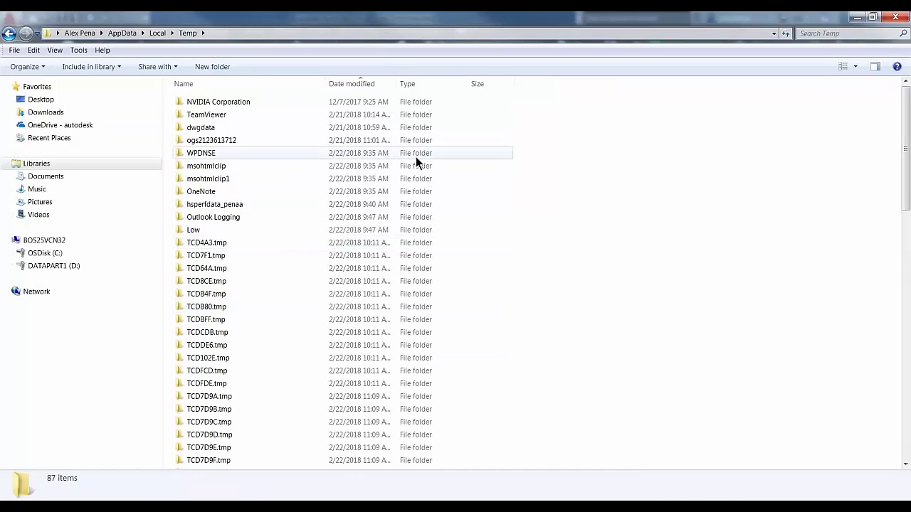
Sort the Temp files newest first and select User Interface_1_19605_5344.sv$
click(427, 86)
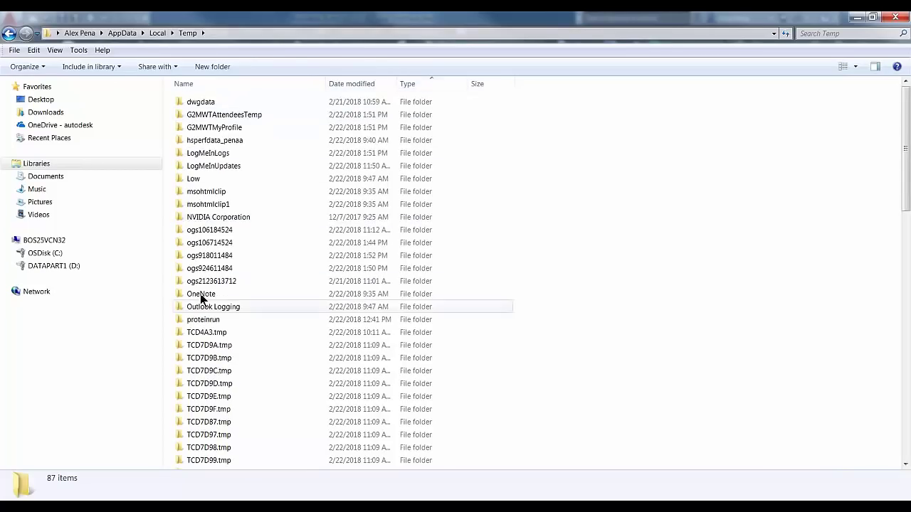
click(353, 87)
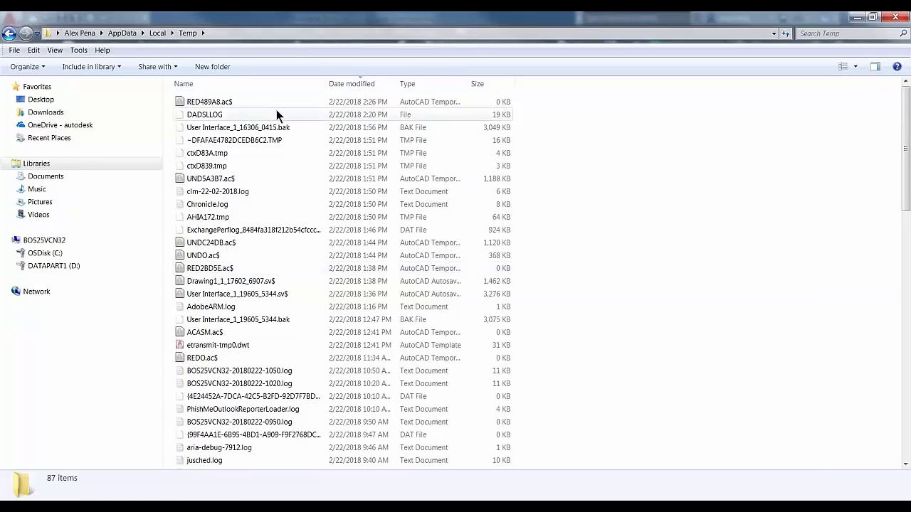
scroll(291, 227, down, 3)
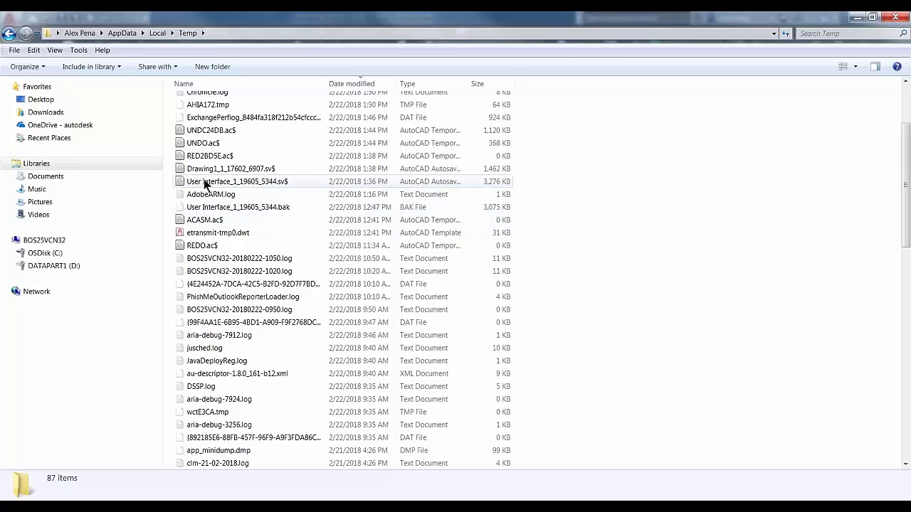
click(217, 183)
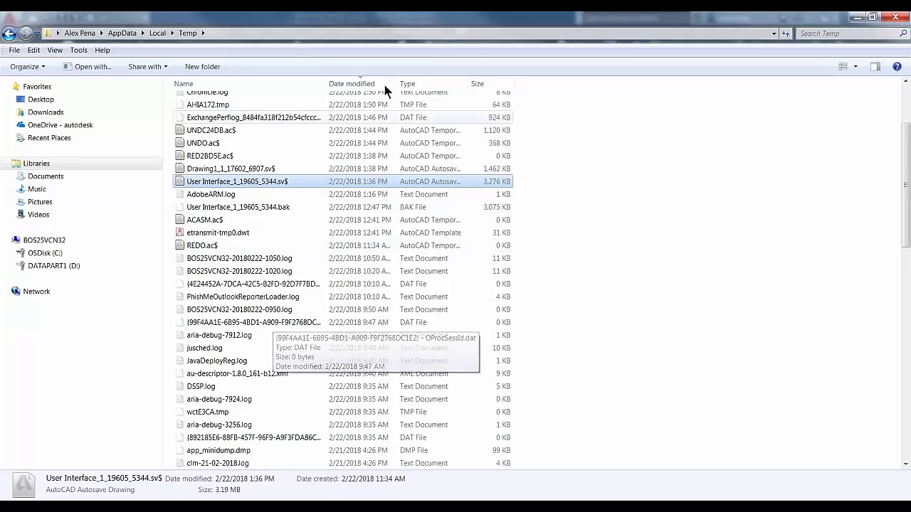
drag(396, 83, 444, 83)
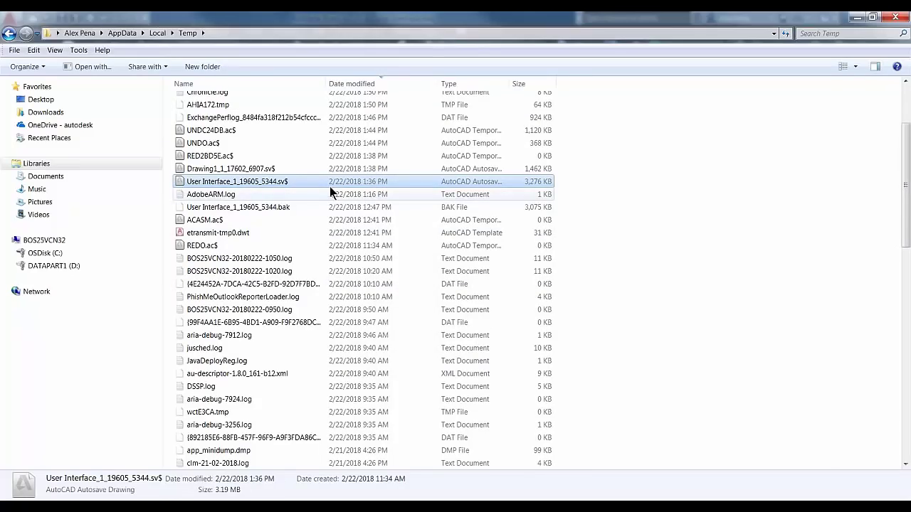
Copy the .sv$ autosave and paste it into the troubleshooting recording folder
click(291, 183)
key(Escape)
right_click(268, 180)
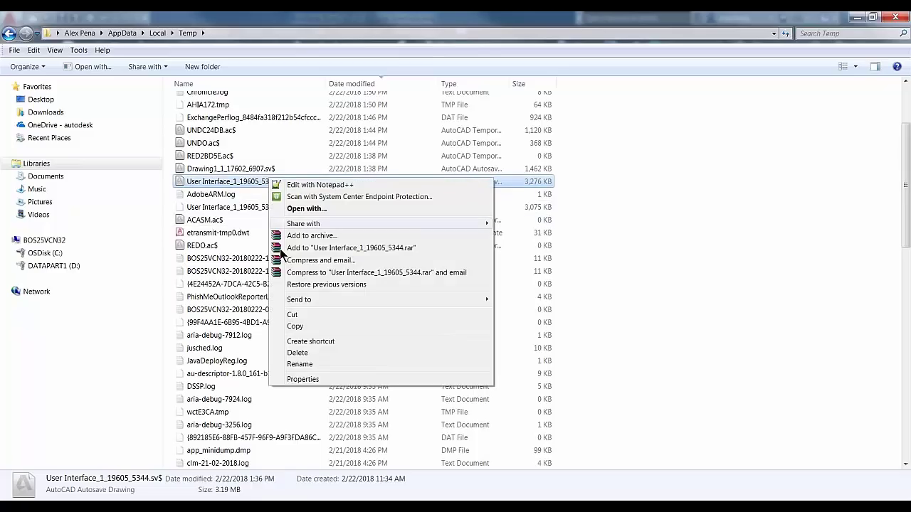
click(295, 326)
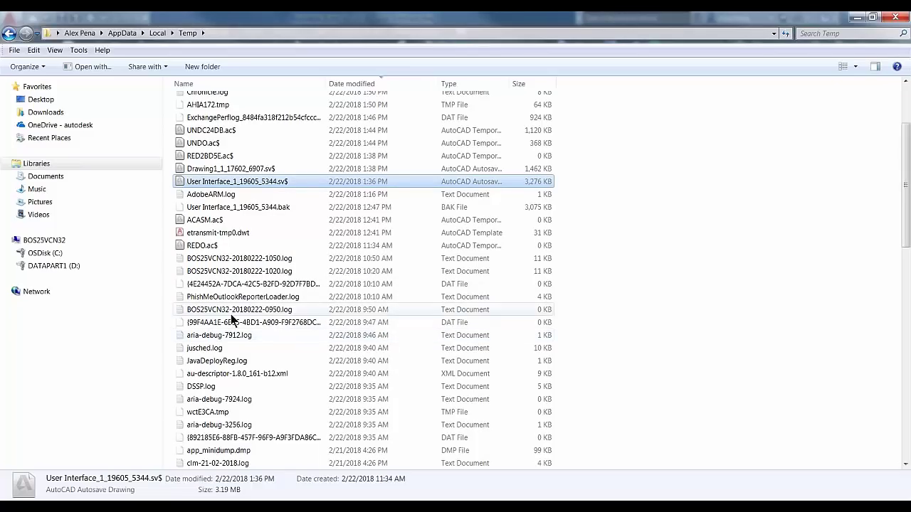
scroll(259, 241, down, 1)
mouse_move(204, 507)
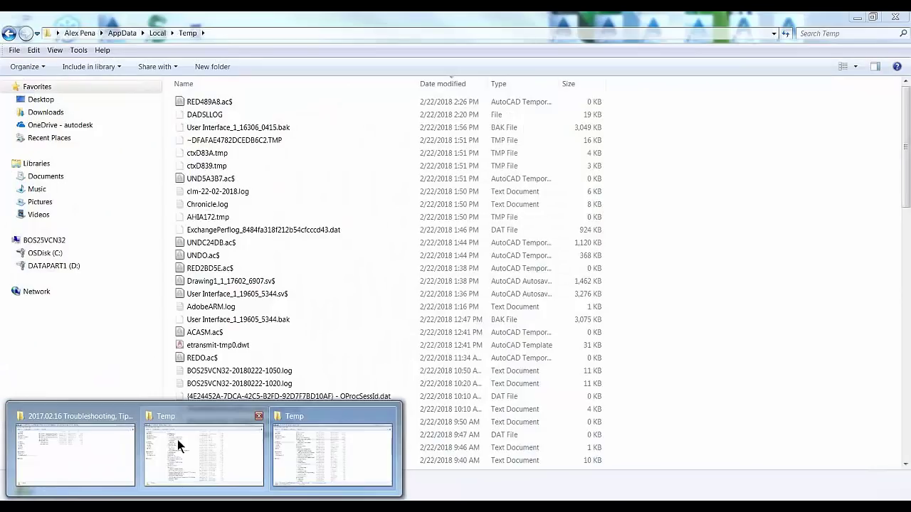
click(118, 445)
right_click(226, 217)
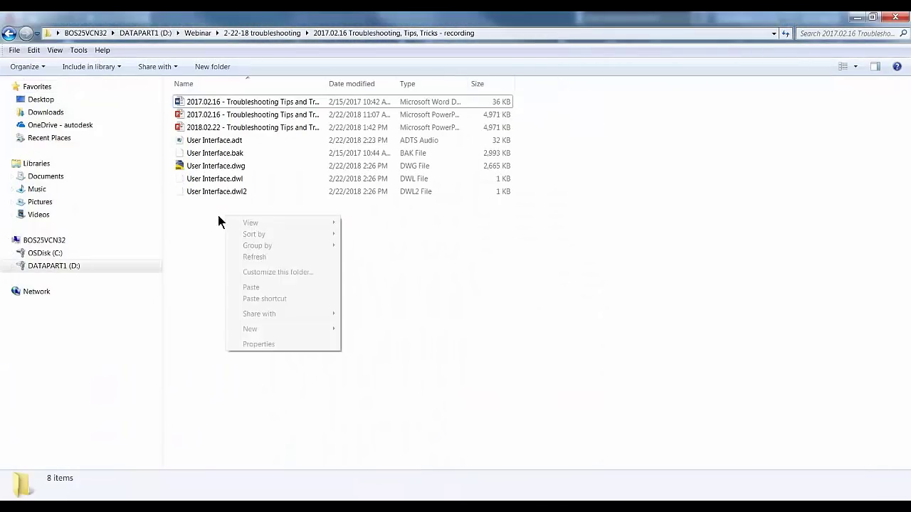
click(279, 287)
Rename the pasted copy to User Interface_1_19605_5344.dwg and return to AutoCAD
click(250, 242)
click(296, 211)
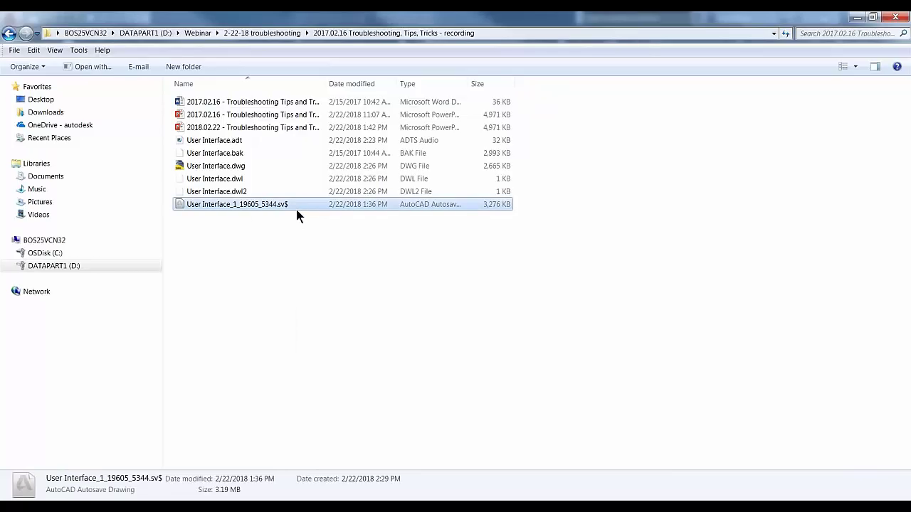
click(295, 203)
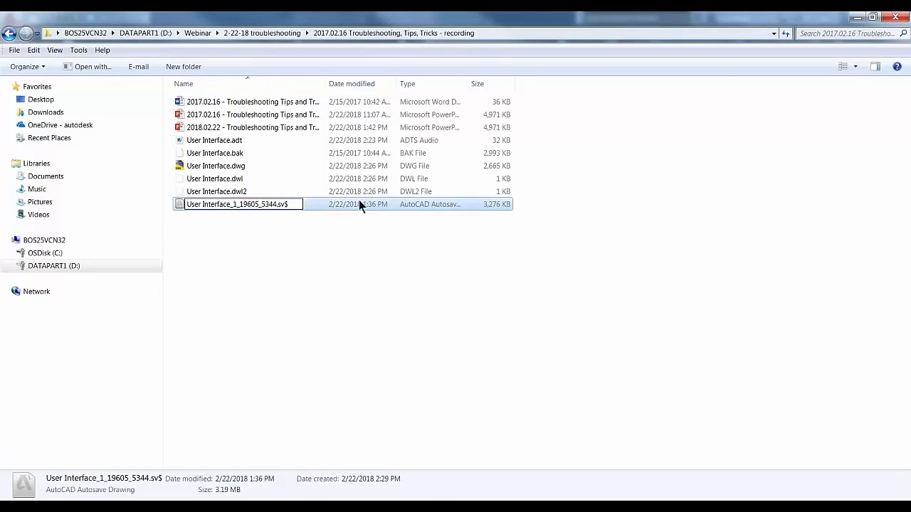
key(BackSpace)
key(BackSpace)
key(BackSpace)
text(dwg)
key(Return)
click(287, 262)
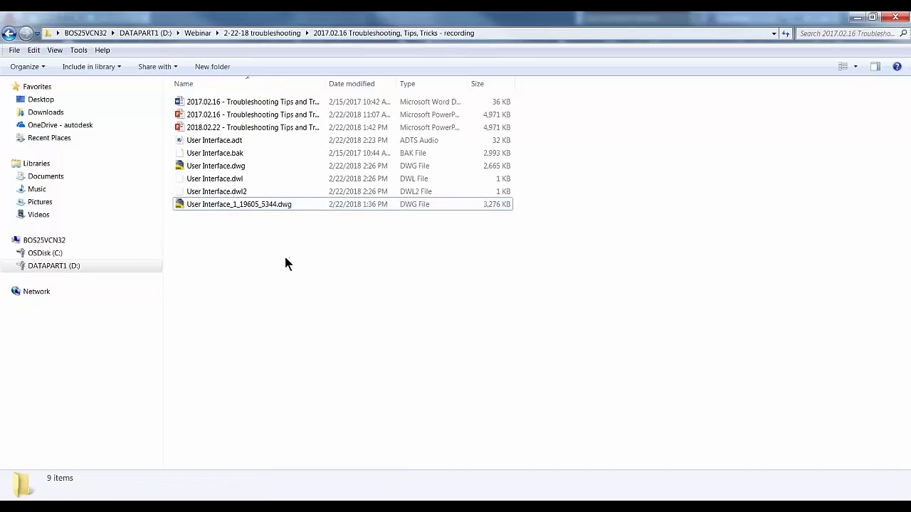
click(225, 201)
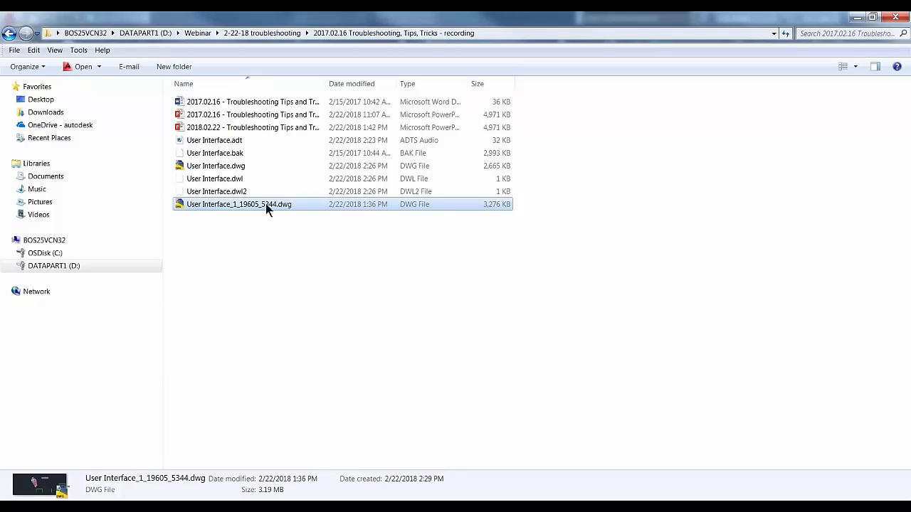
key(alt+Tab)
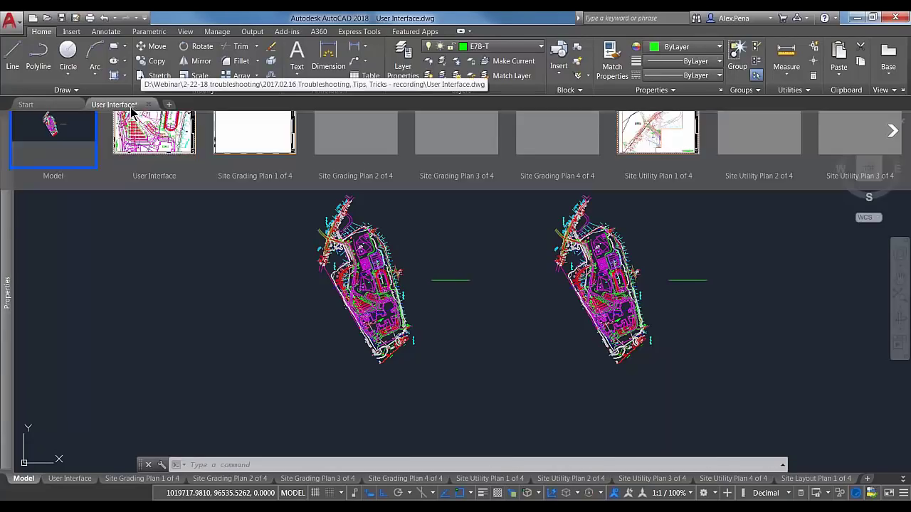
Save the User Interface drawing from the Quick Access Toolbar and bring the Temp folder back
click(63, 19)
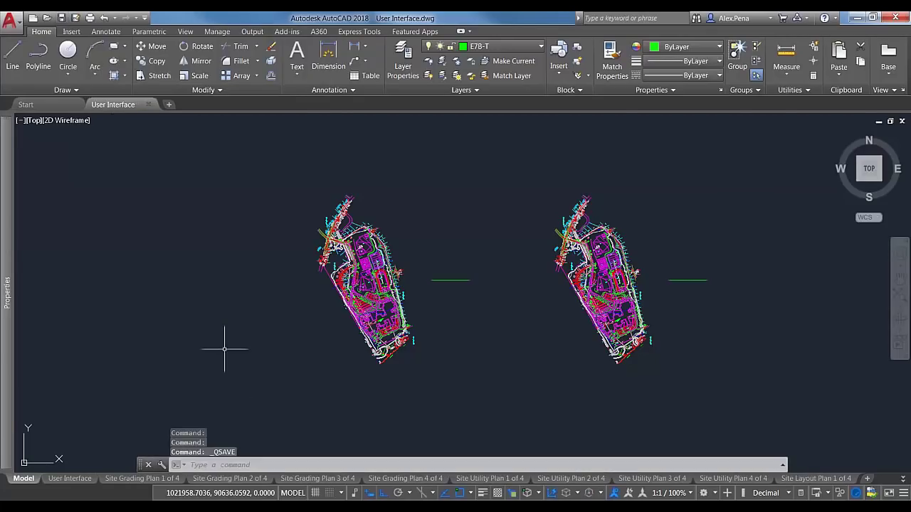
click(287, 453)
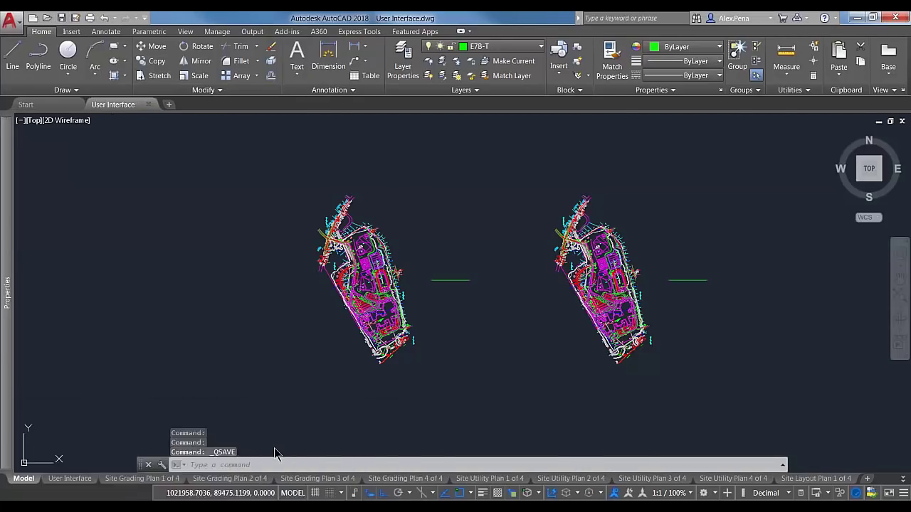
scroll(271, 244, down, 2)
scroll(298, 287, up, 2)
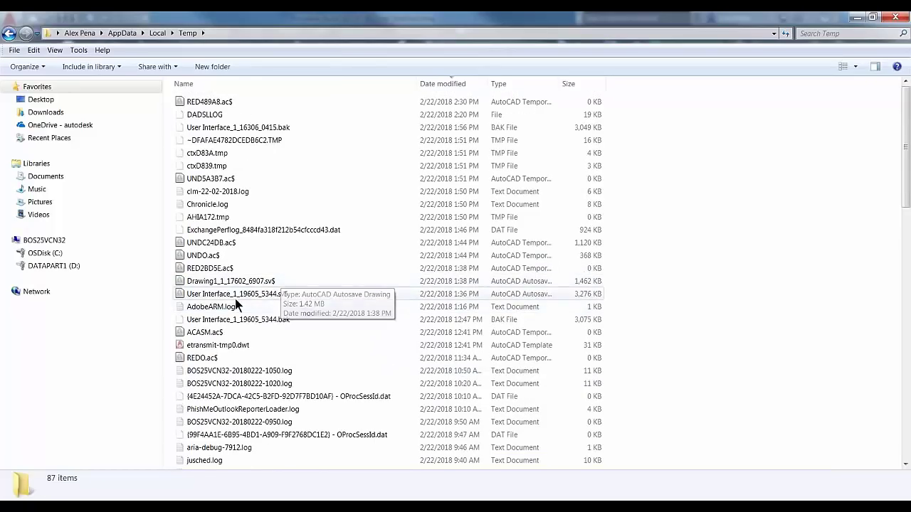
View the User Interface_1_19605_5344.sv$ details, then pan both site plans in AutoCAD
click(590, 294)
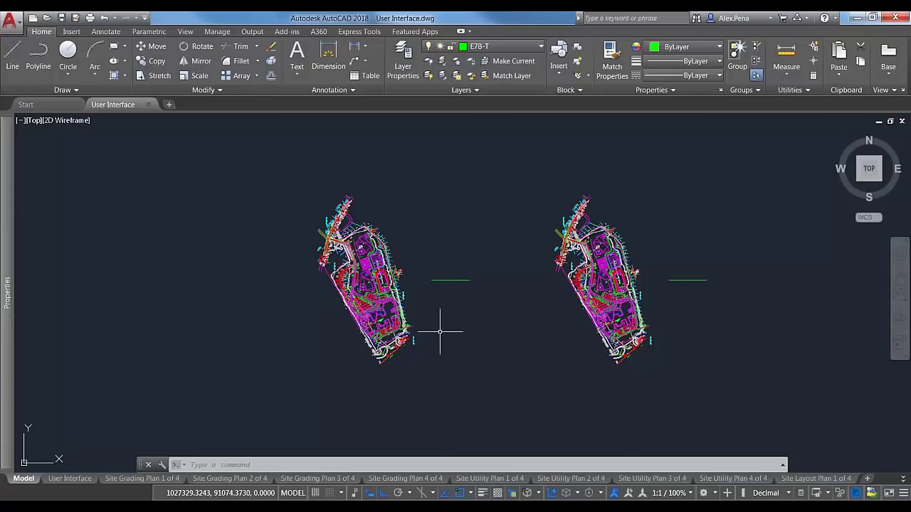
mouse_move(440, 332)
middle_down()
mouse_move(304, 360)
mouse_move(352, 348)
mouse_move(223, 309)
mouse_move(284, 294)
mouse_move(296, 323)
middle_up()
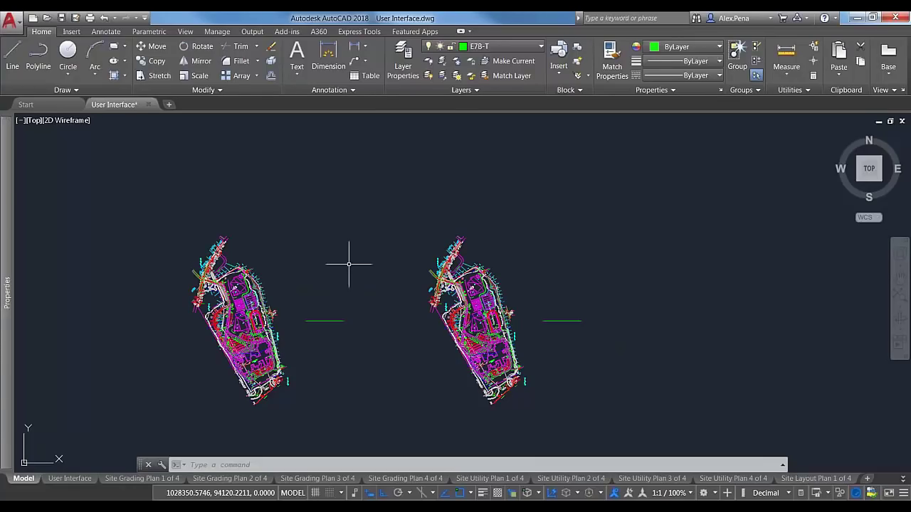
Set Minutes between saves to 1 on the Options Open and Save tab
text(options)
key(Return)
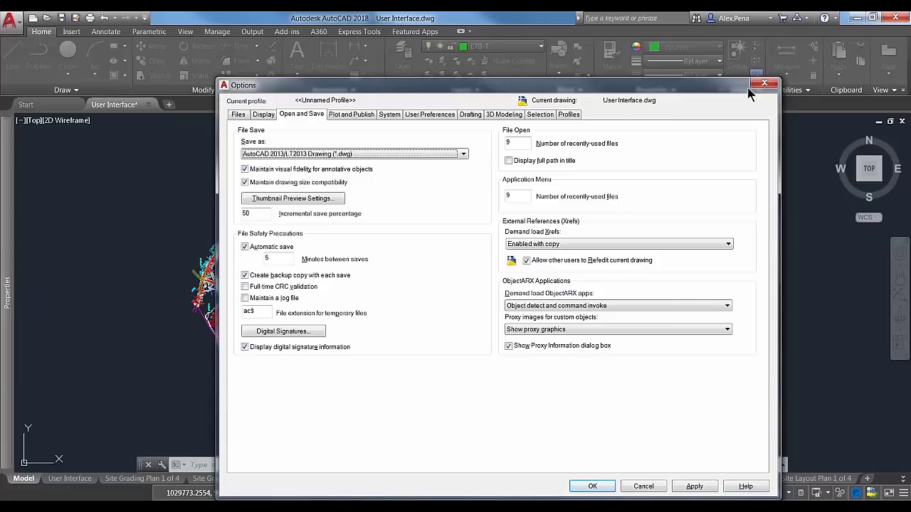
double_click(267, 259)
text(1)
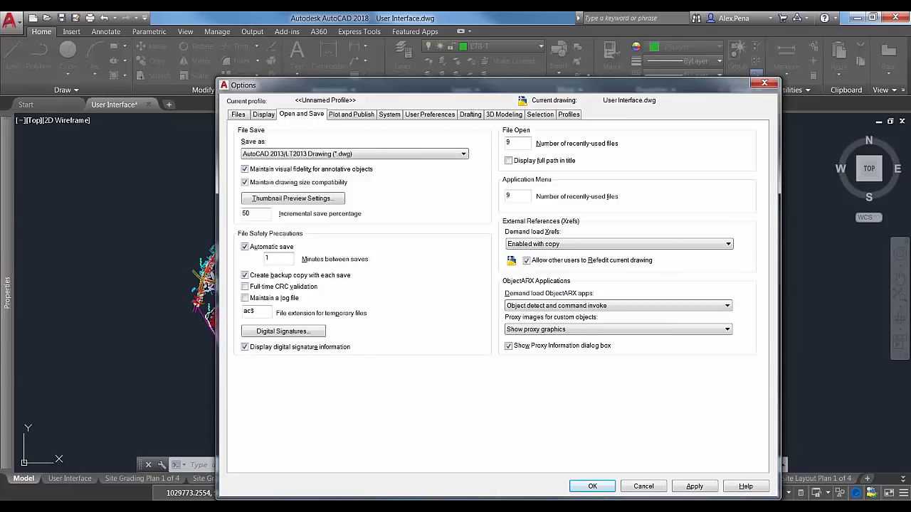
key(shift+Tab)
Close the Options dialog and bring the Temp folder window forward
drag(637, 486, 561, 486)
click(573, 486)
mouse_move(204, 511)
click(316, 449)
scroll(295, 291, up, 4)
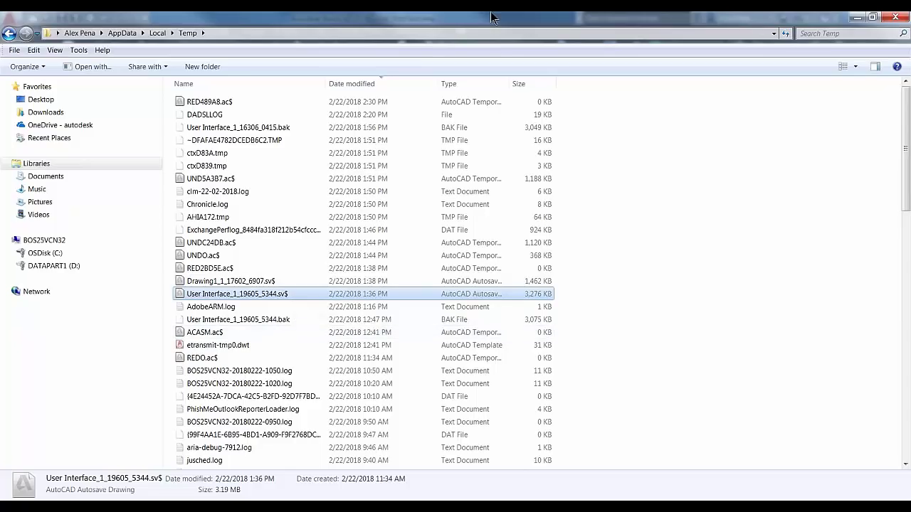
mouse_move(207, 507)
mouse_move(218, 459)
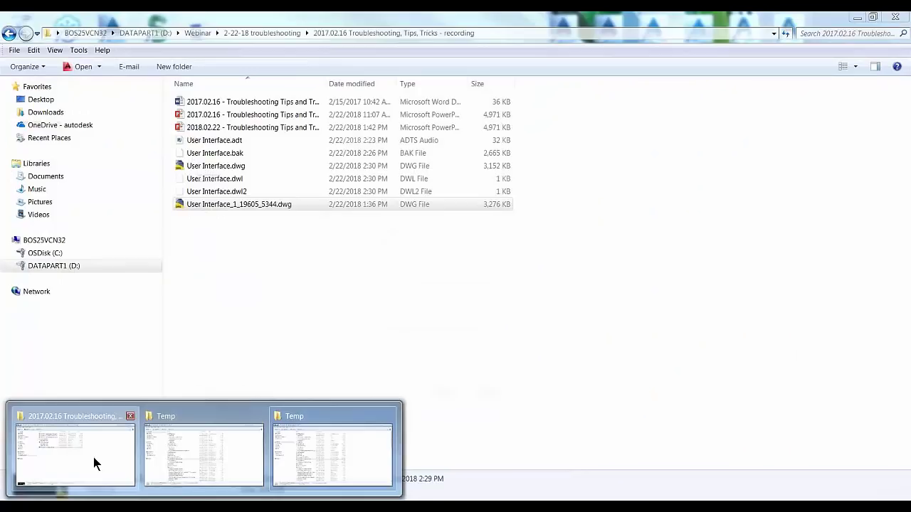
Select User Interface.bak in the troubleshooting recording folder and widen the Name column
click(93, 459)
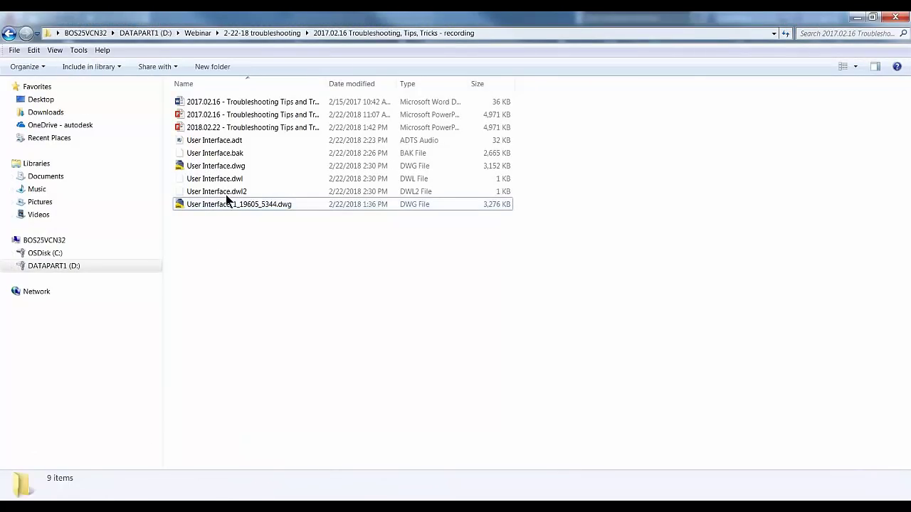
click(220, 155)
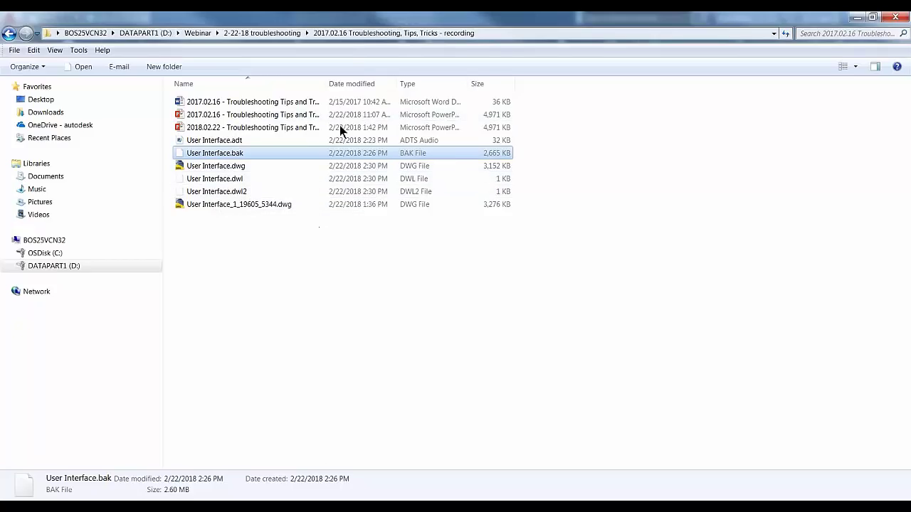
drag(325, 78, 363, 77)
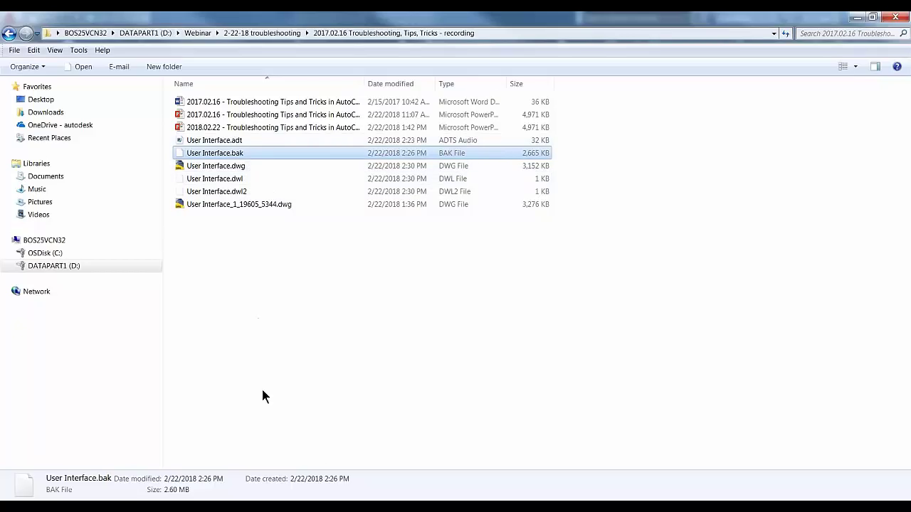
mouse_move(247, 154)
mouse_down()
mouse_move(269, 168)
mouse_move(264, 161)
mouse_up()
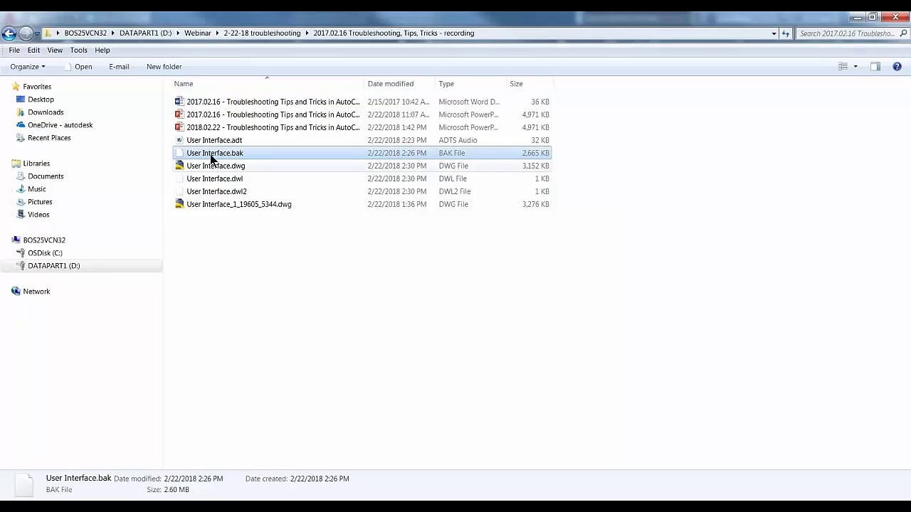
Change the User Interface.bak file's extension from .bak to .dwg
key(F2)
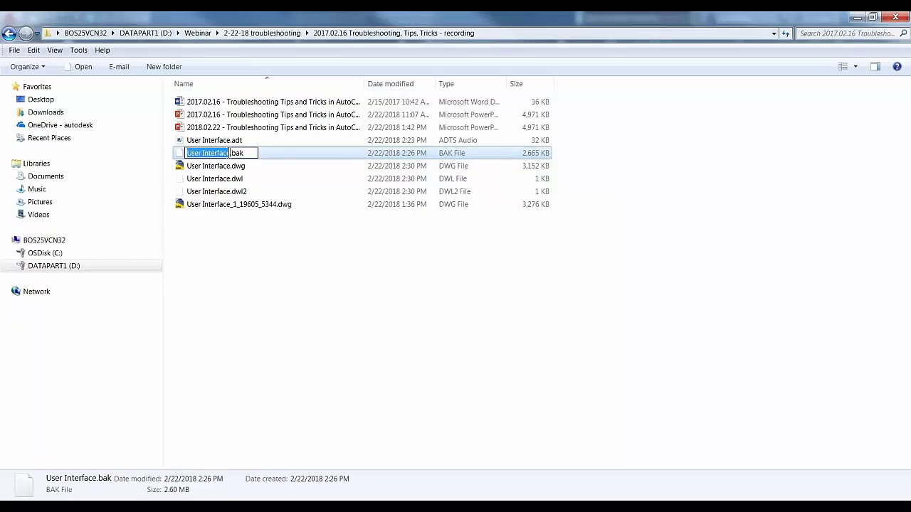
click(232, 153)
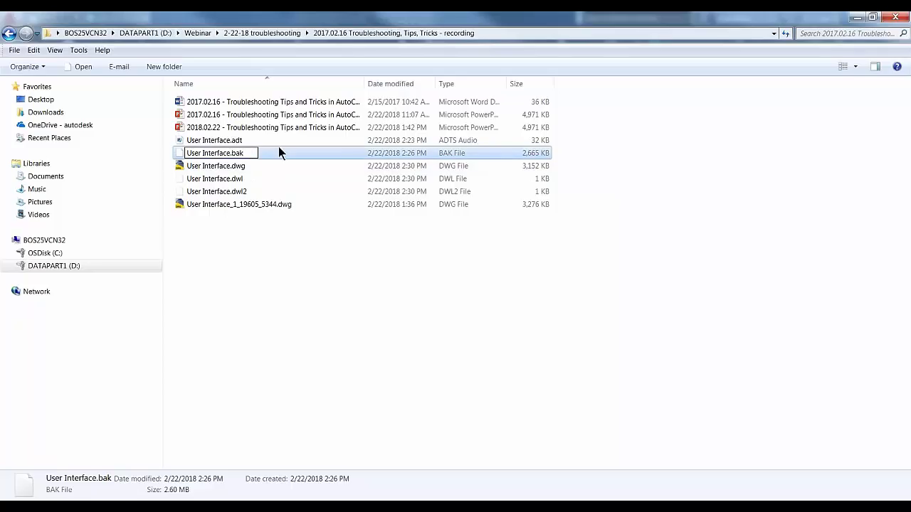
key(BackSpace)
key(BackSpace)
key(BackSpace)
text(dwg)
key(Return)
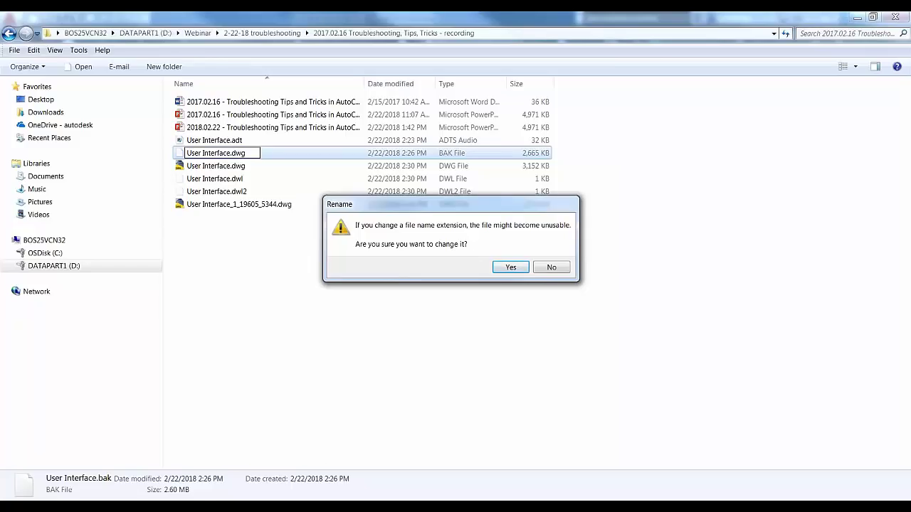
Scroll up through the Autodesk autosave article, then return to the pending rename in Explorer
key(alt+Tab)
scroll(377, 317, up, 1)
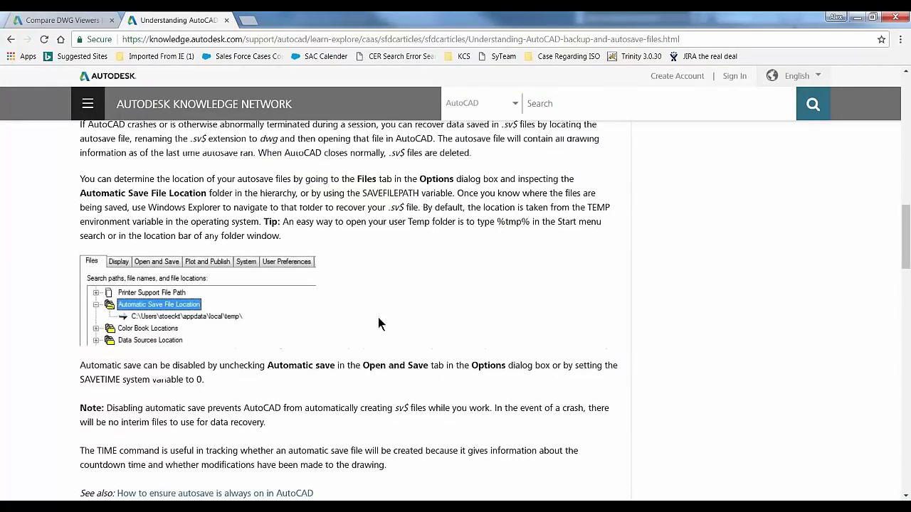
scroll(427, 317, up, 2)
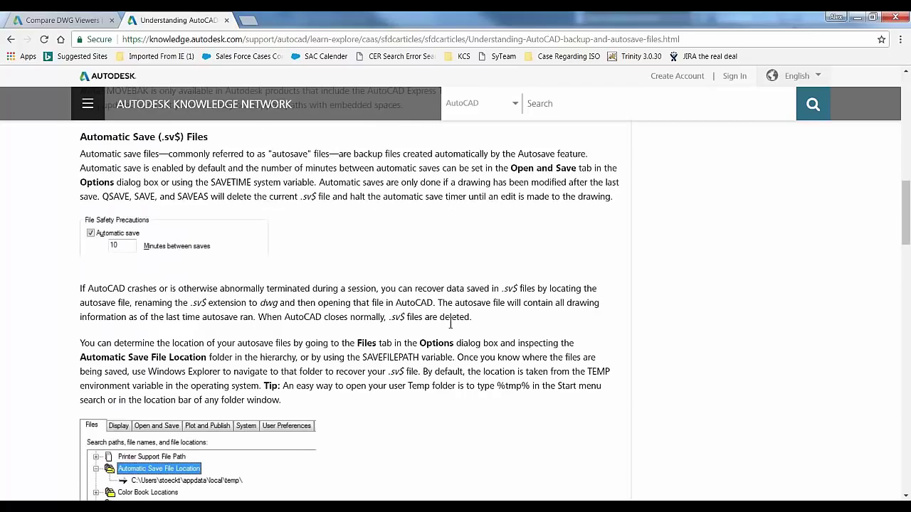
key(alt+Tab)
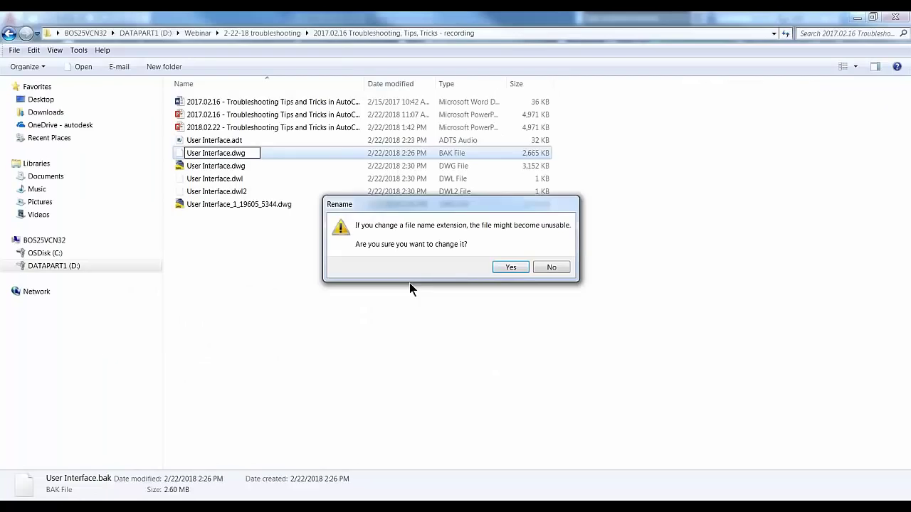
Confirm the extension change and renaming to User Interface (2).dwg, then compare both DWG files' details
click(511, 268)
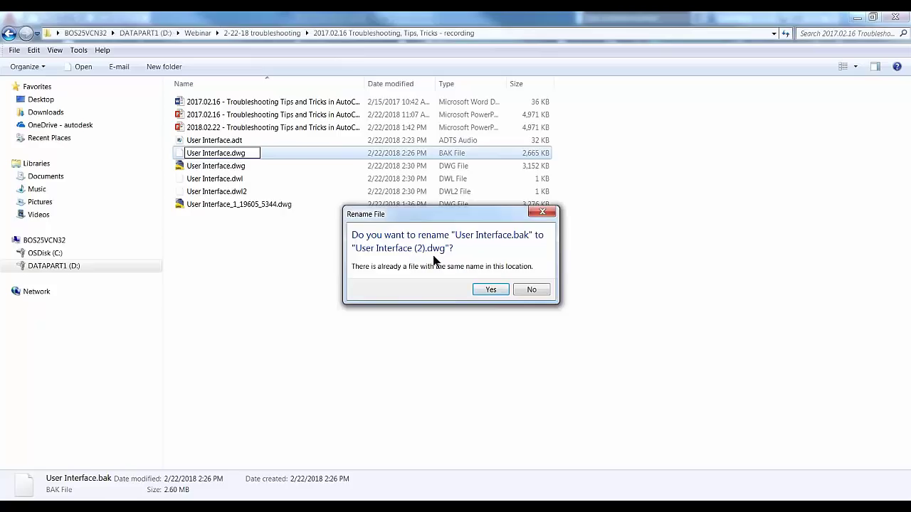
click(490, 289)
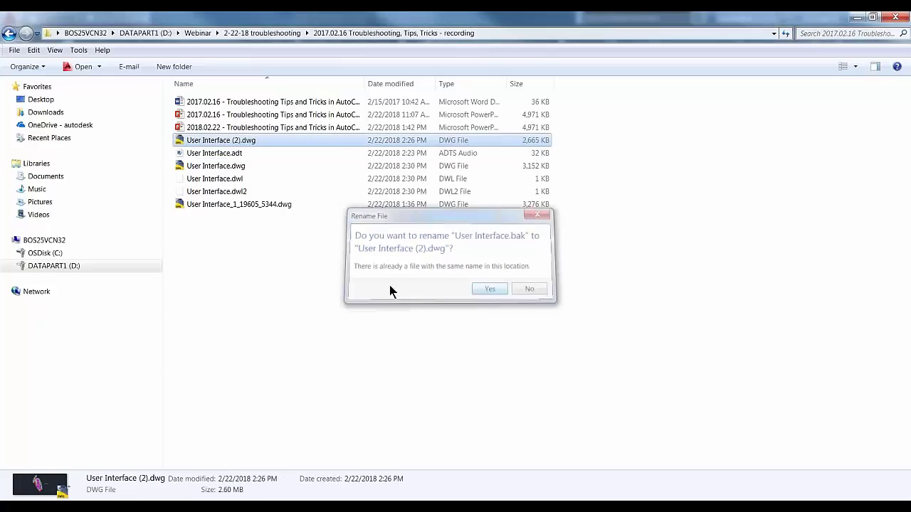
click(239, 166)
click(261, 140)
click(252, 164)
click(271, 140)
click(213, 168)
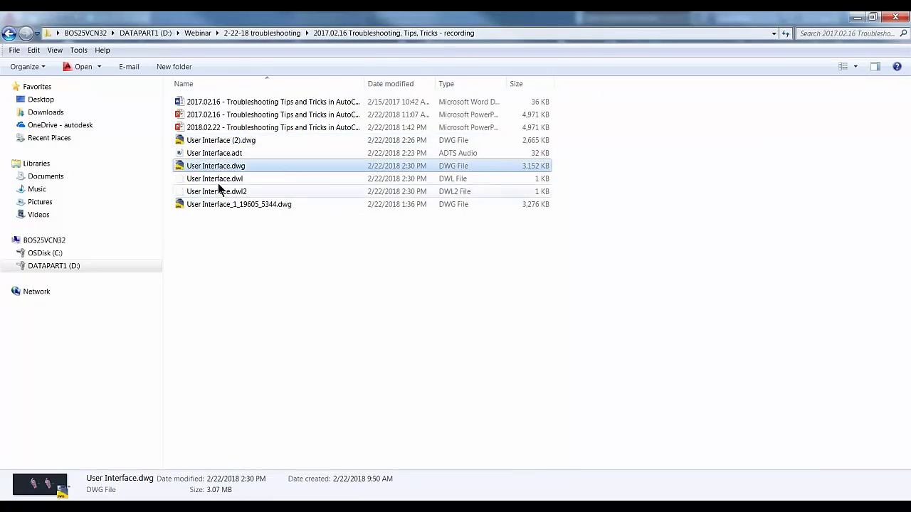
Compare the details of the drawing's dwl and dwl2 lock files
click(266, 191)
click(264, 179)
click(262, 192)
click(263, 181)
click(262, 191)
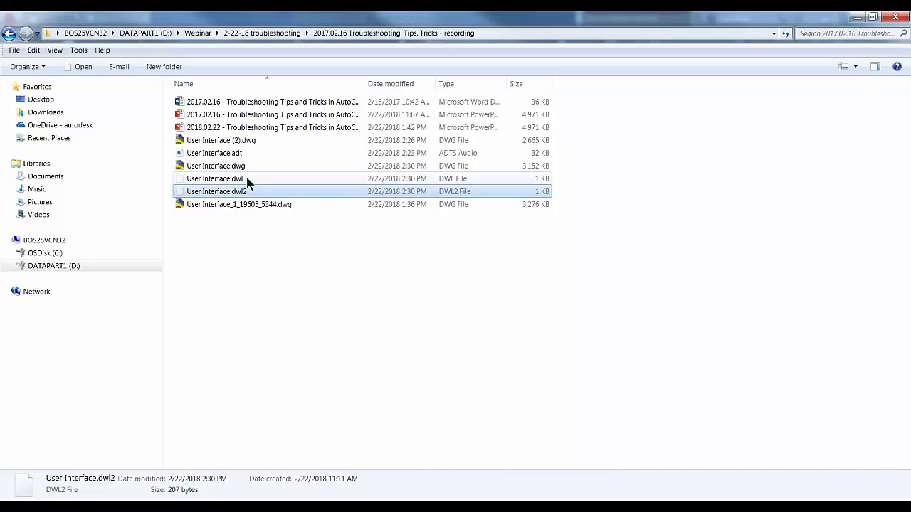
Save the User Interface drawing with Ctrl+S and close its tab
key(alt+Tab)
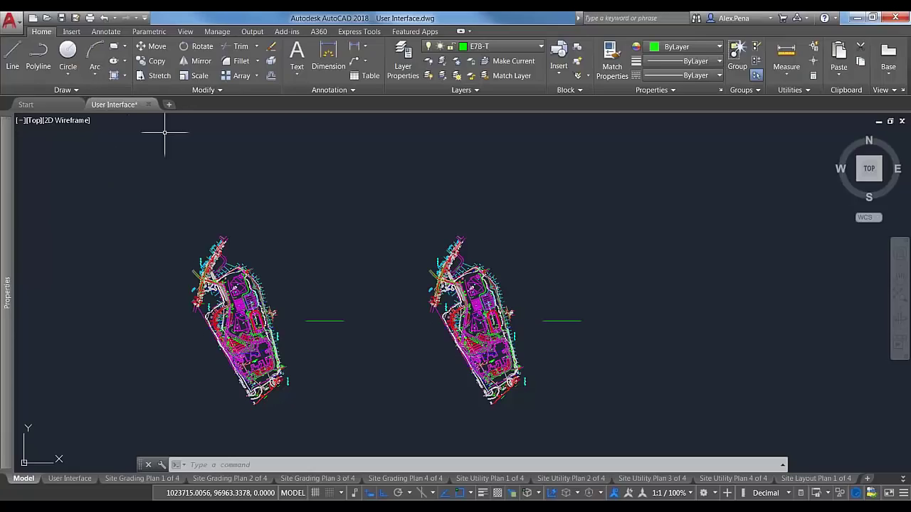
click(148, 104)
click(562, 296)
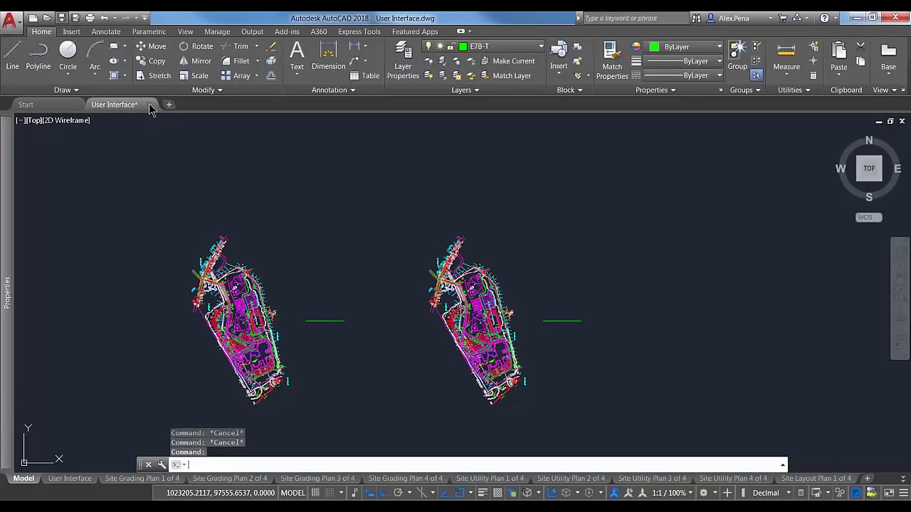
key(ctrl+s)
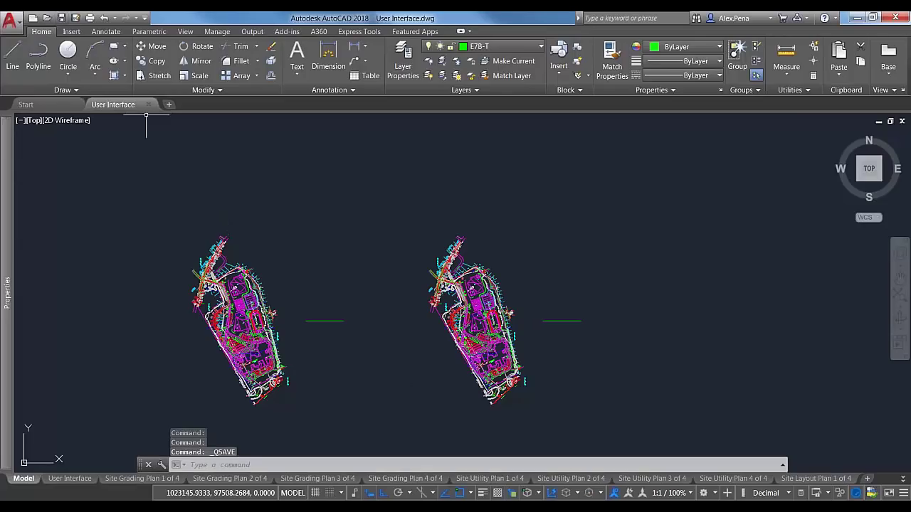
click(148, 104)
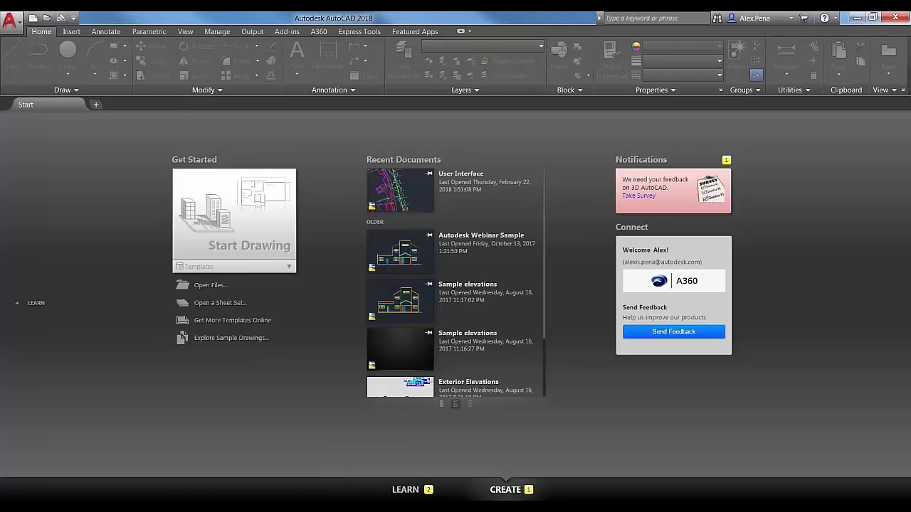
Reopen User Interface.dwg from the Explorer folder and pan and zoom over both site plan copies
mouse_move(247, 451)
click(129, 444)
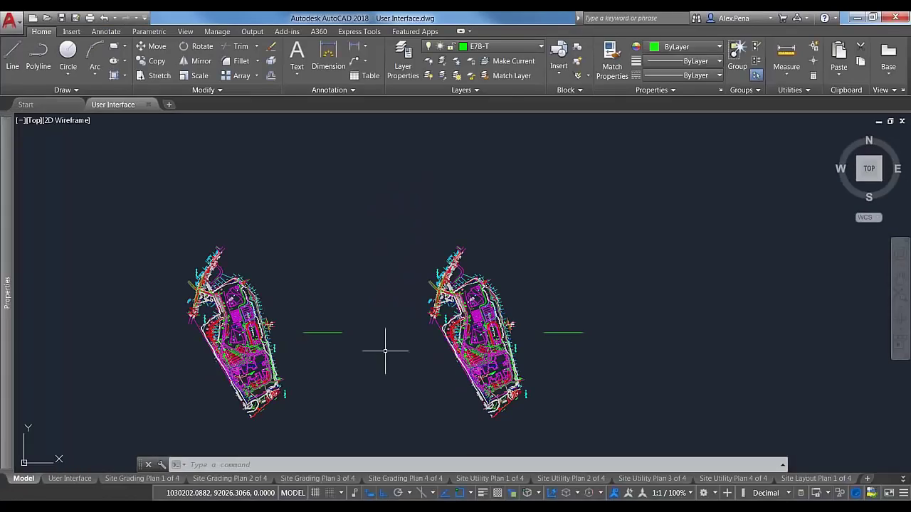
middle_drag(386, 349, 390, 325)
scroll(358, 325, up, 4)
scroll(446, 317, down, 2)
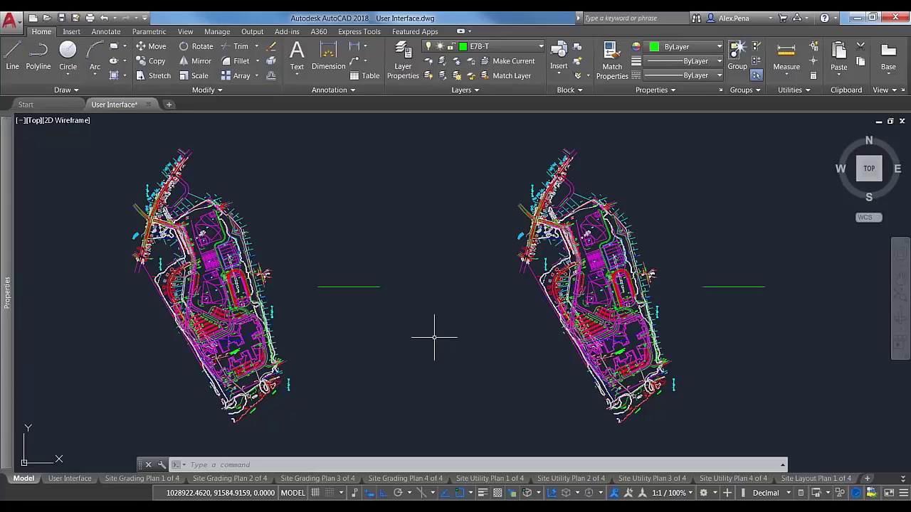
scroll(448, 298, down, 2)
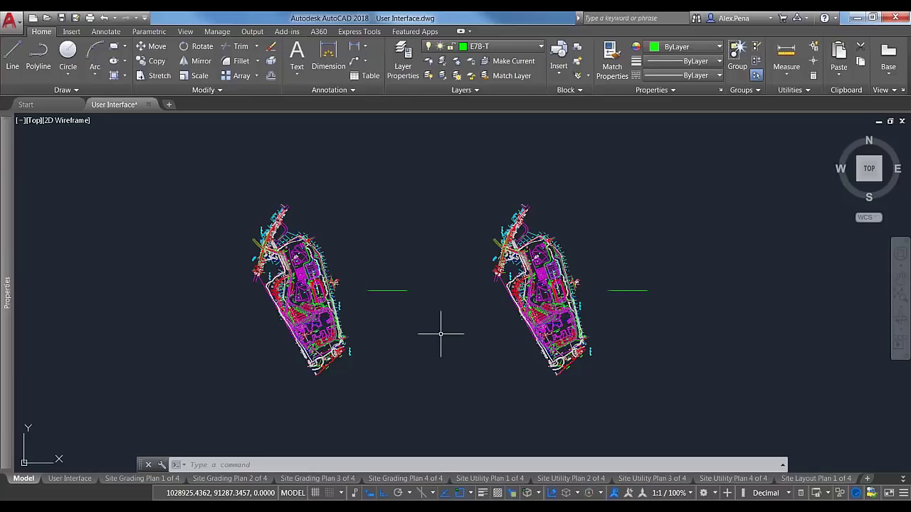
text(reo)
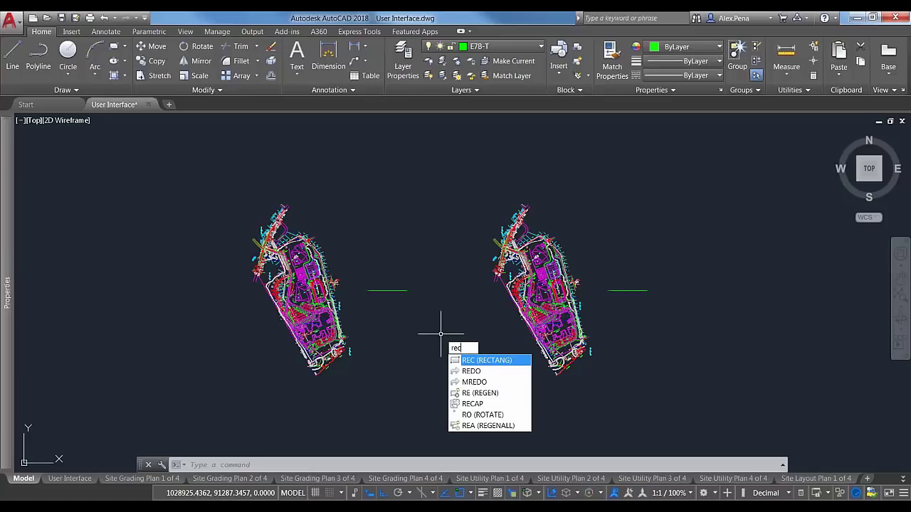
key(BackSpace)
key(BackSpace)
text(over)
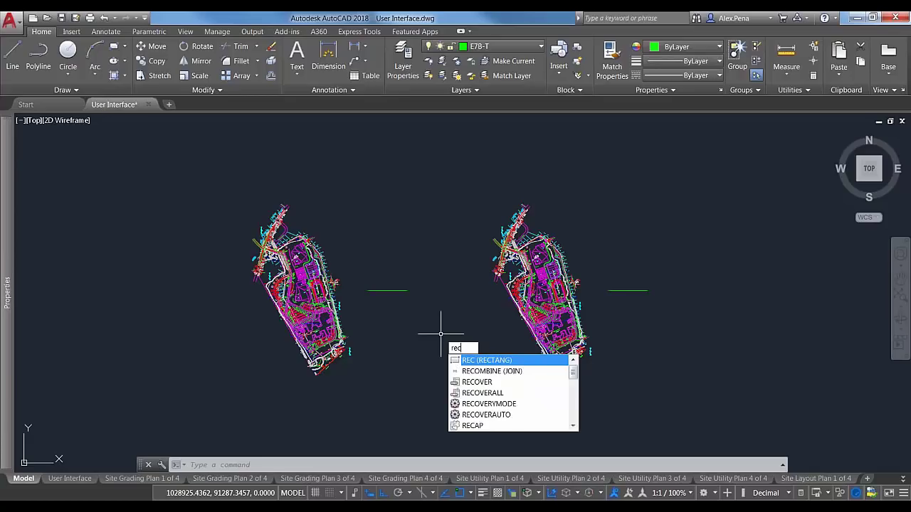
text(yman)
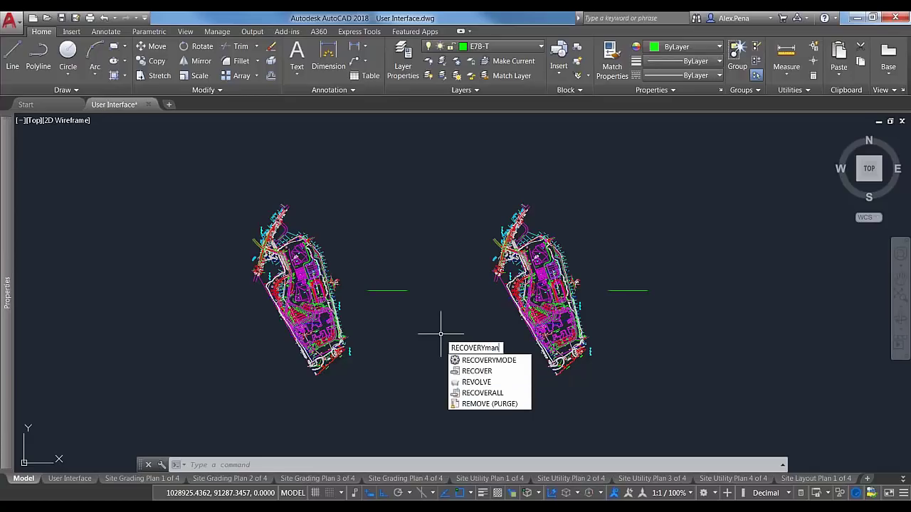
text(ager)
key(Return)
key(Escape)
text(reo)
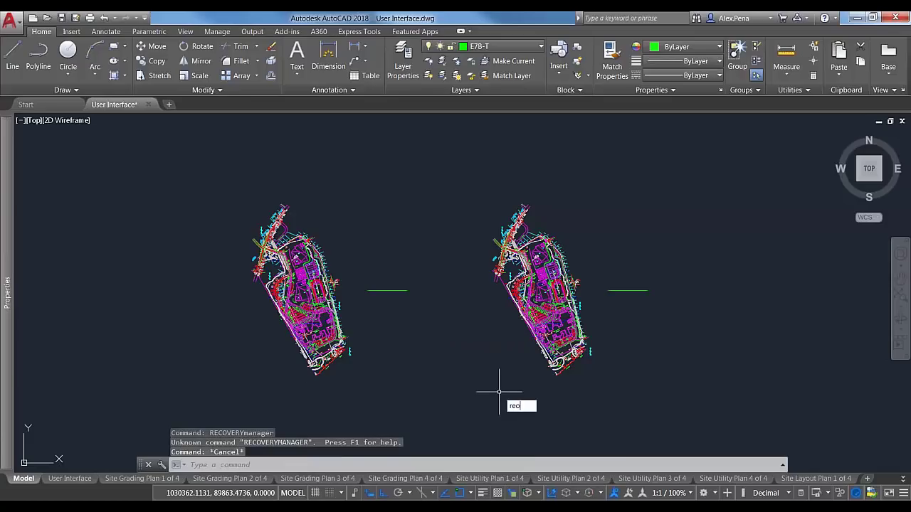
text(overymode)
key(Return)
key(Escape)
text(recovery)
Open the Drawing Recovery Manager and show the STAINLESS CHASE WALL backup file's details
click(558, 429)
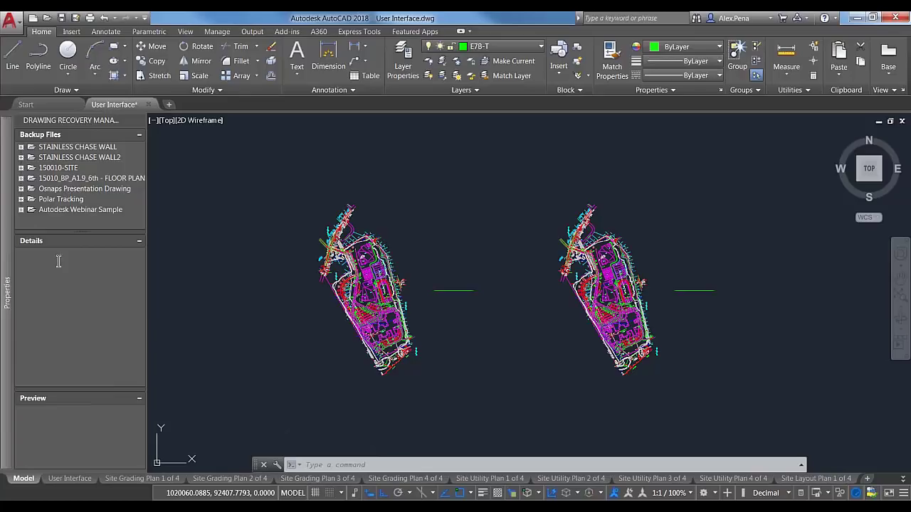
click(31, 148)
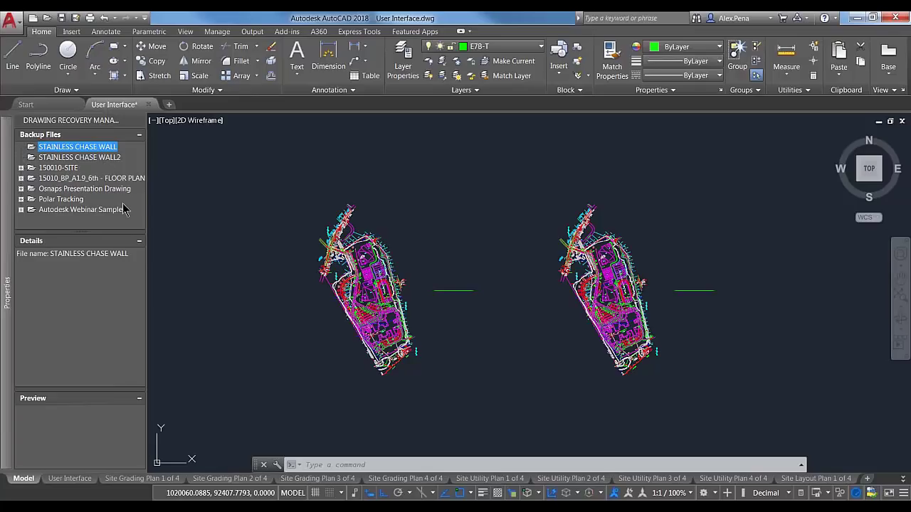
scroll(536, 376, down, 3)
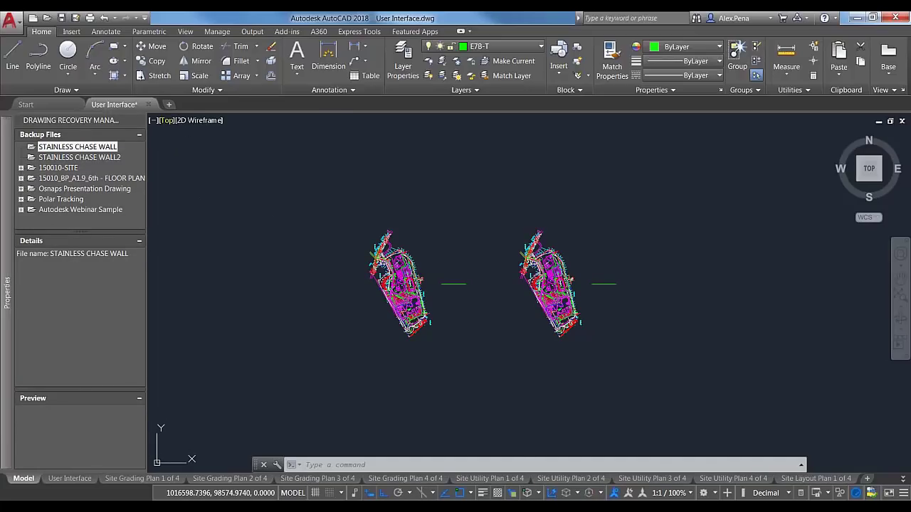
Start a new Drawing2, check the RECOVERYMODE value, and cancel its prompt
click(169, 105)
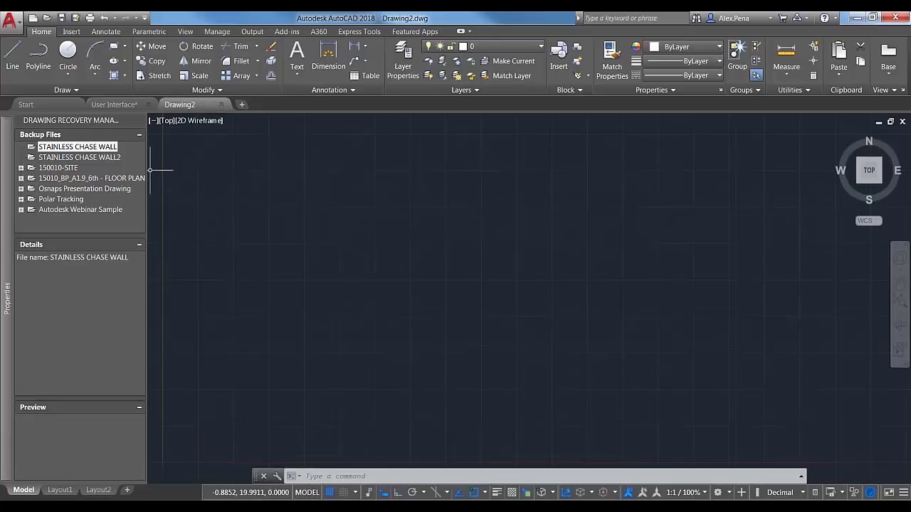
click(106, 105)
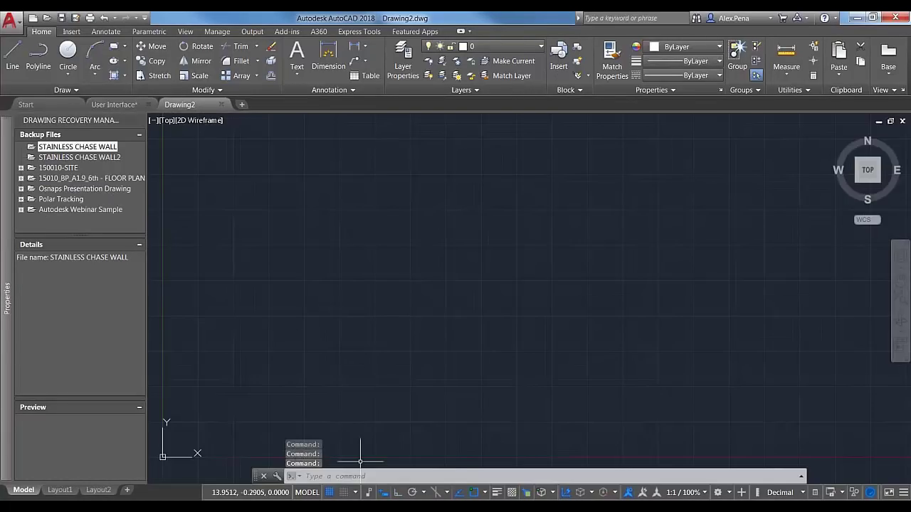
click(516, 476)
text(recovery)
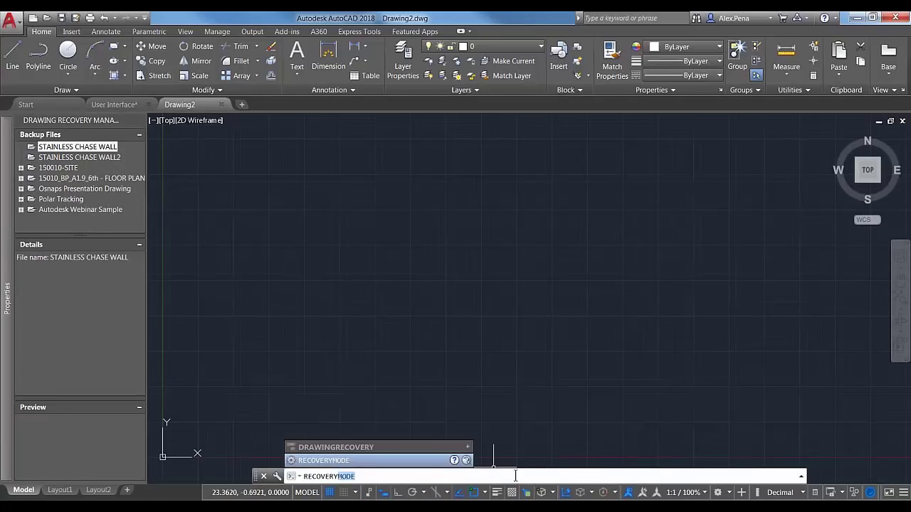
key(BackSpace)
key(Return)
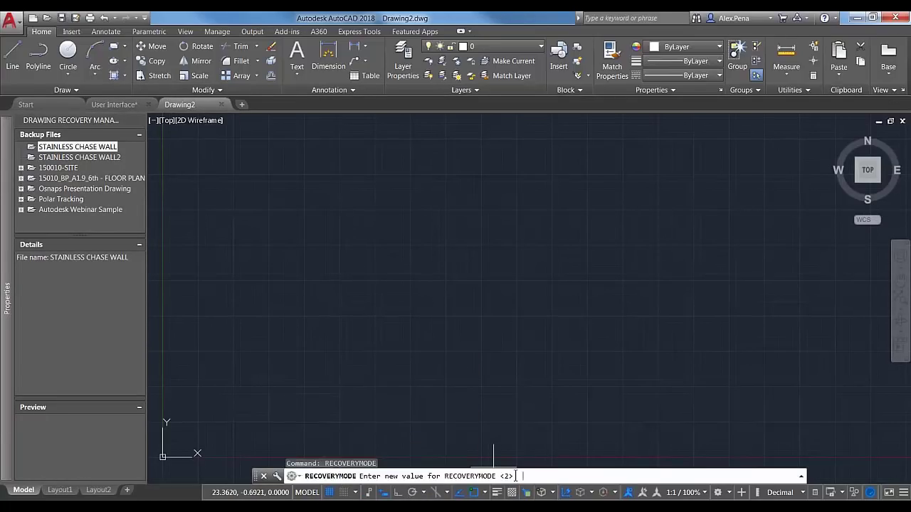
key(Escape)
Run the RECOVER command to bring up the Select File dialog
text(re)
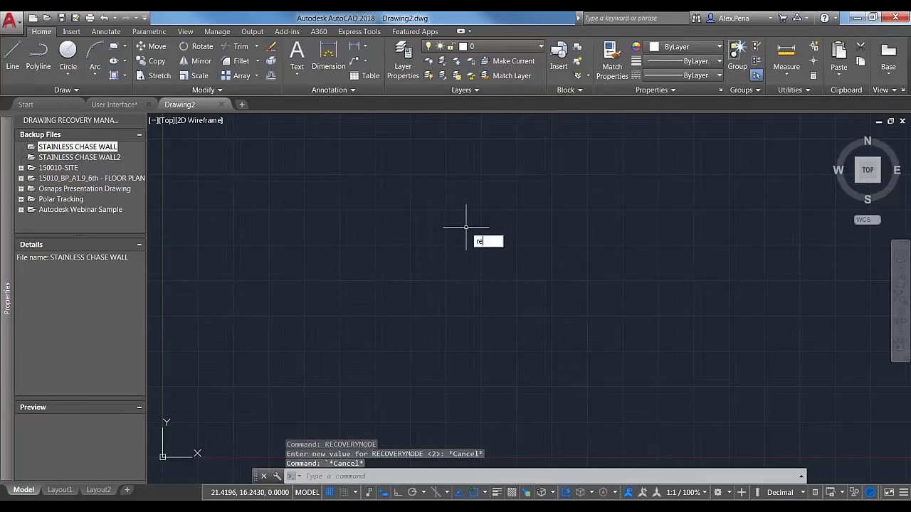
text(covery)
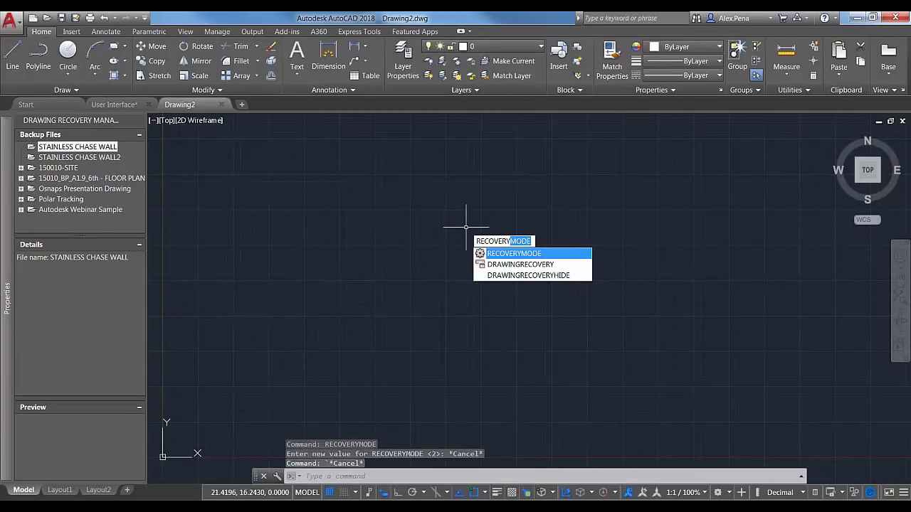
key(BackSpace)
key(BackSpace)
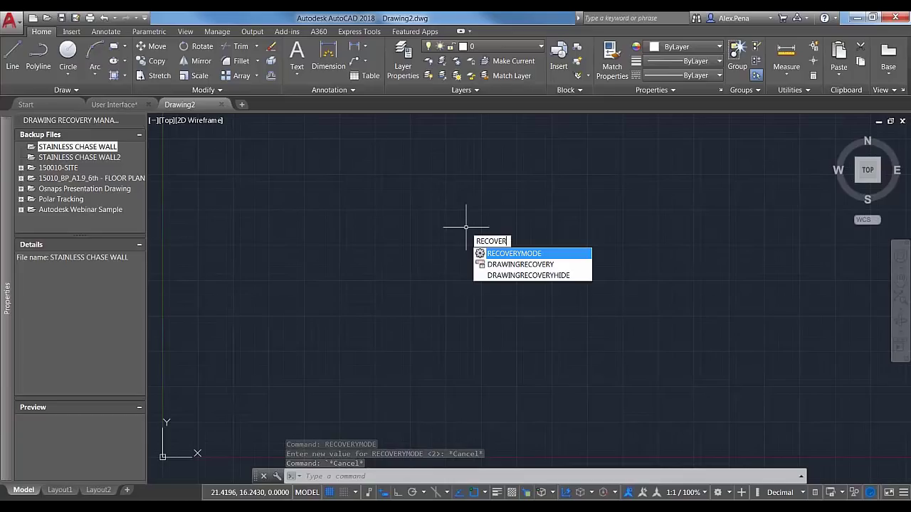
key(Return)
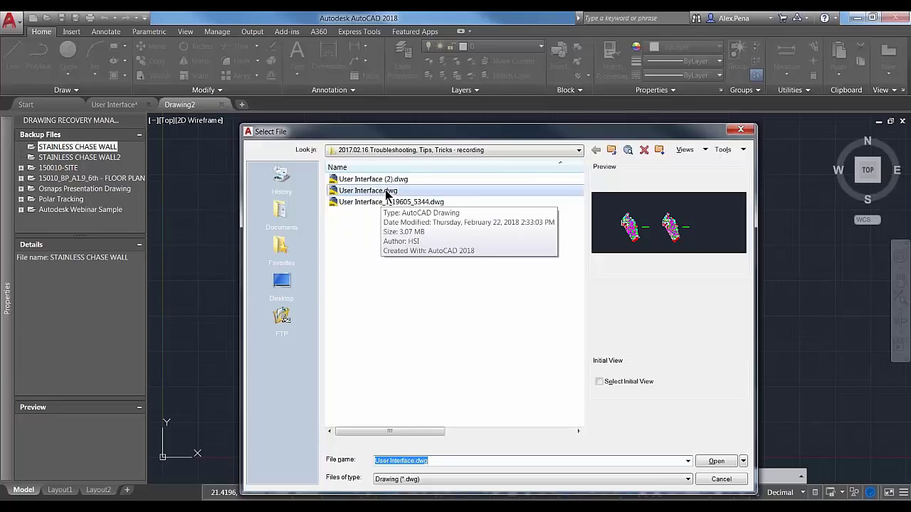
Recover User Interface_1_19605_5344.dwg from the Select File dialog
click(379, 202)
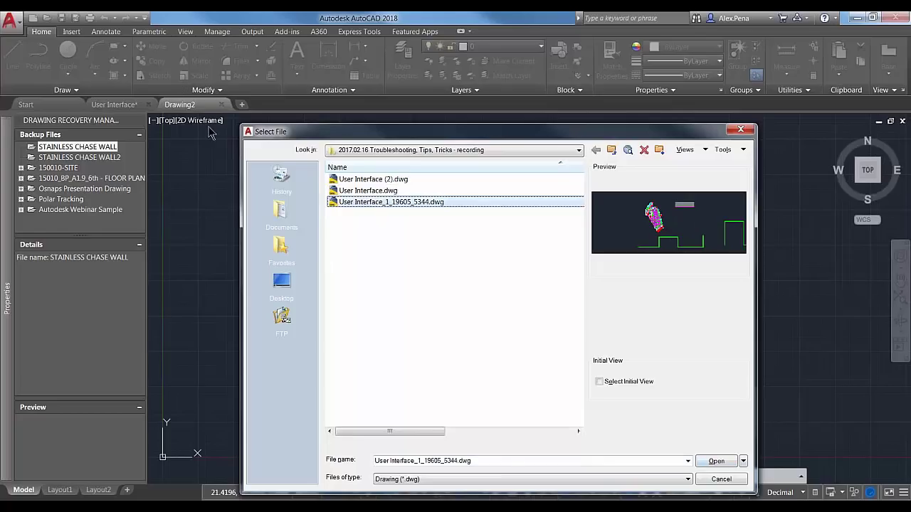
click(716, 461)
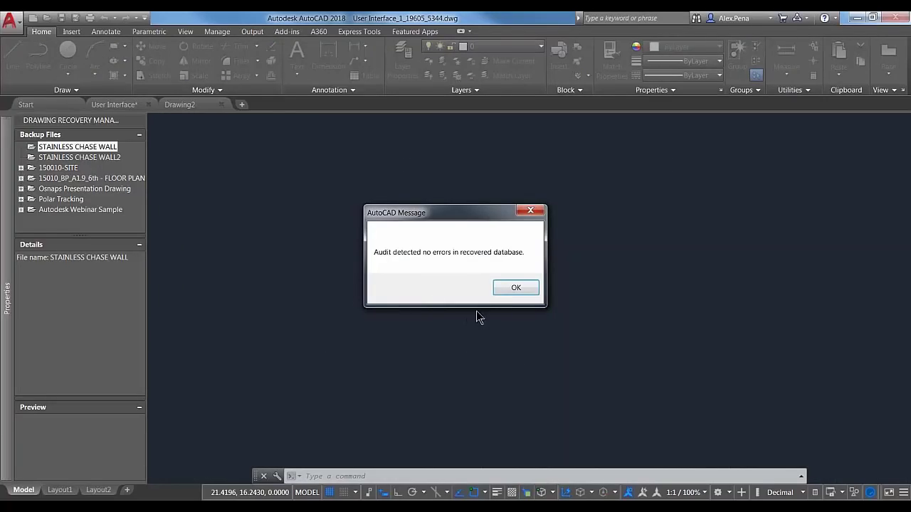
Dismiss the no-errors audit message and pan and zoom out to frame the recovered geometry
click(514, 288)
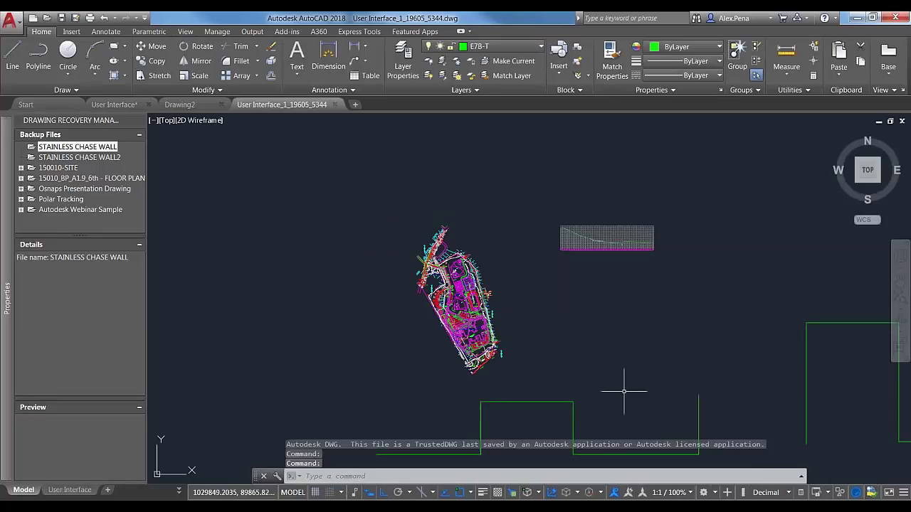
middle_drag(720, 384, 614, 356)
scroll(591, 356, down, 2)
scroll(569, 332, down, 2)
mouse_move(619, 313)
middle_down()
mouse_move(406, 301)
mouse_move(429, 311)
middle_up()
Expand the command history to read the audit, then cancel the partly typed command
click(801, 465)
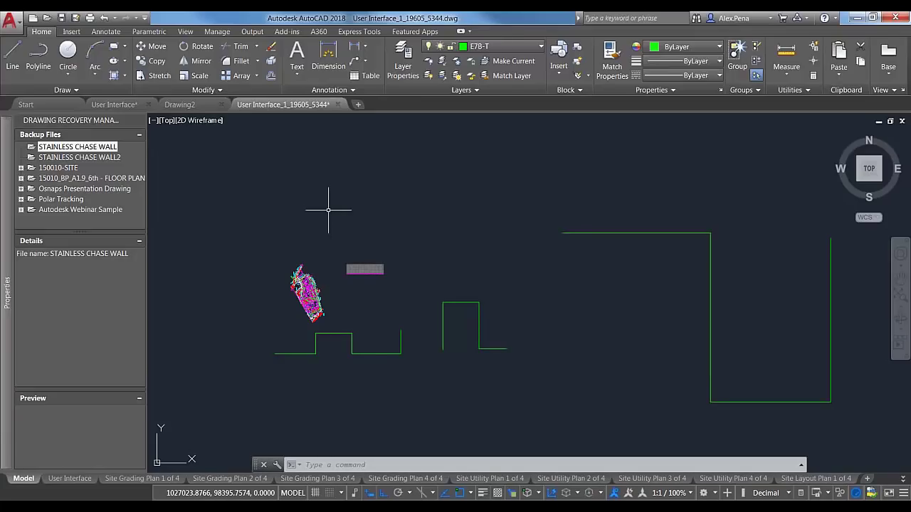
text(re)
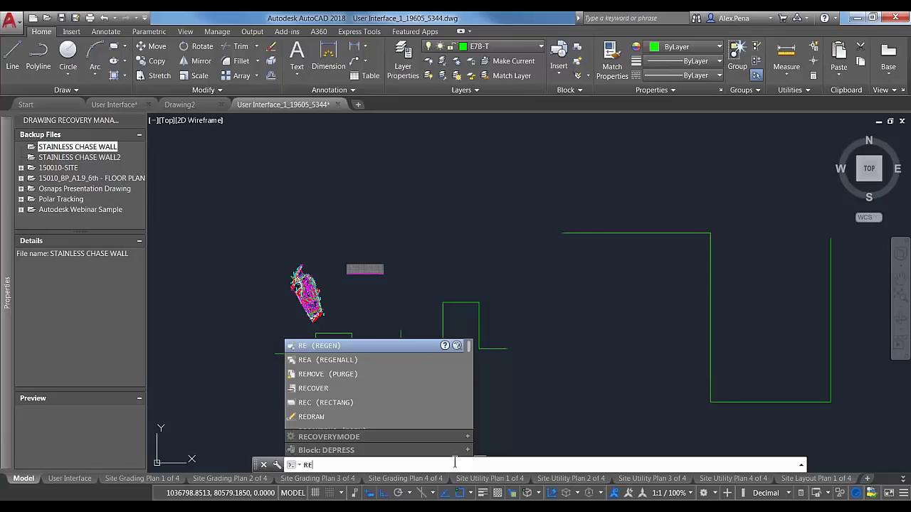
key(Escape)
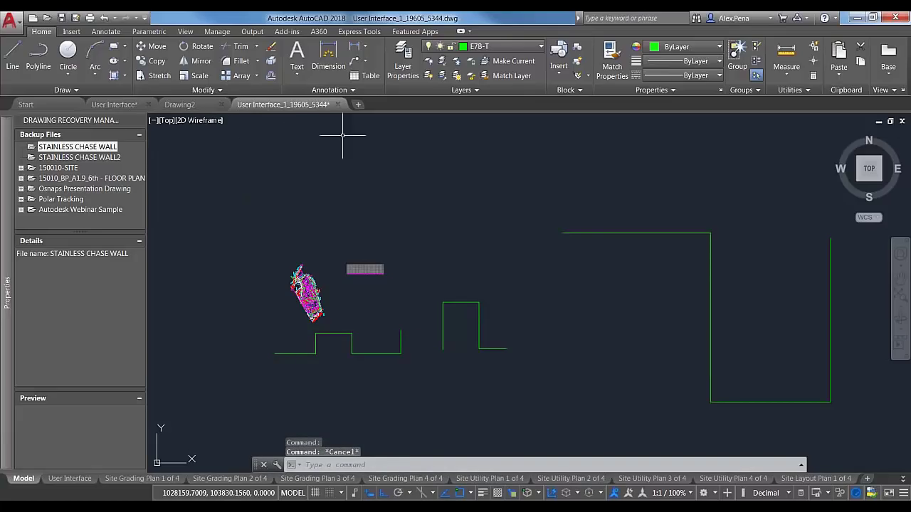
mouse_move(205, 507)
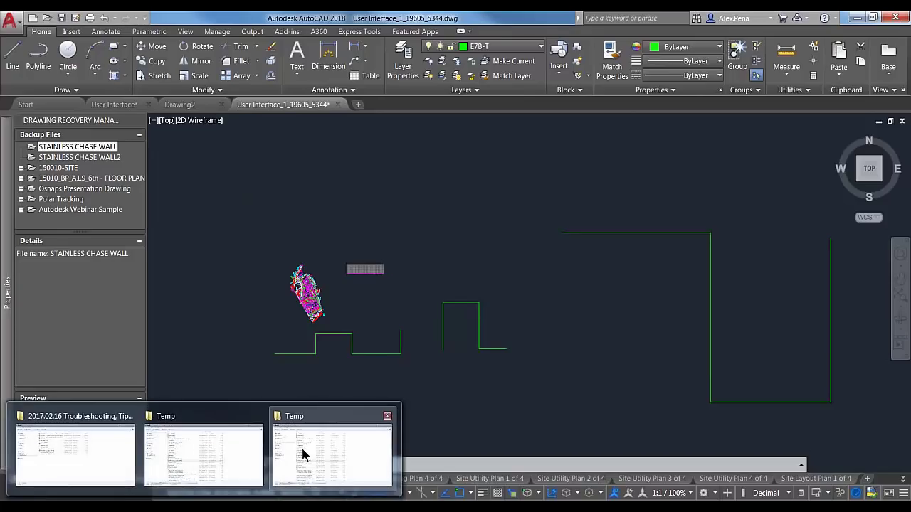
click(116, 443)
mouse_move(277, 234)
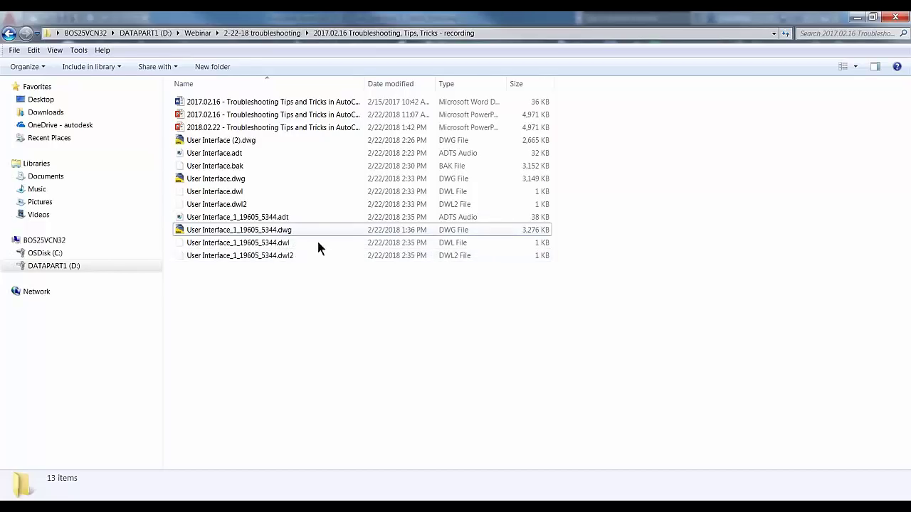
mouse_move(214, 231)
click(857, 16)
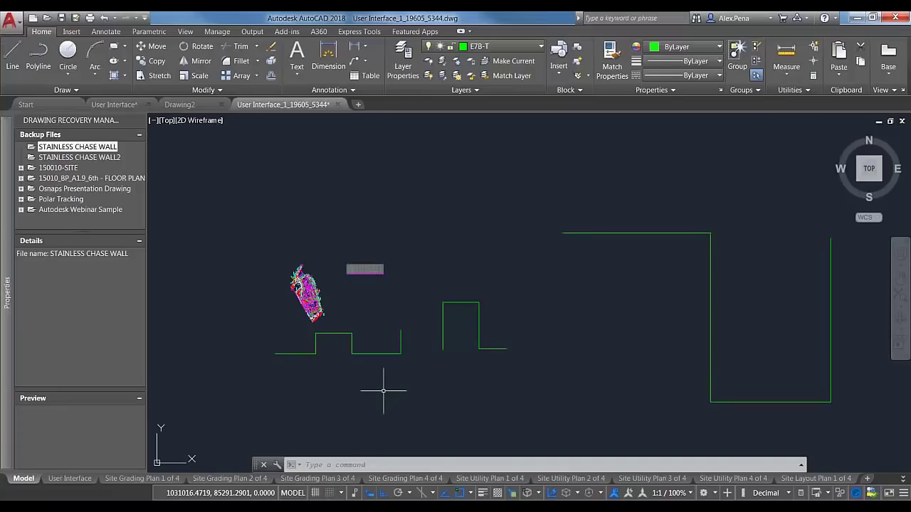
Close the recovered drawing without saving, then run RECOVERALL
click(341, 104)
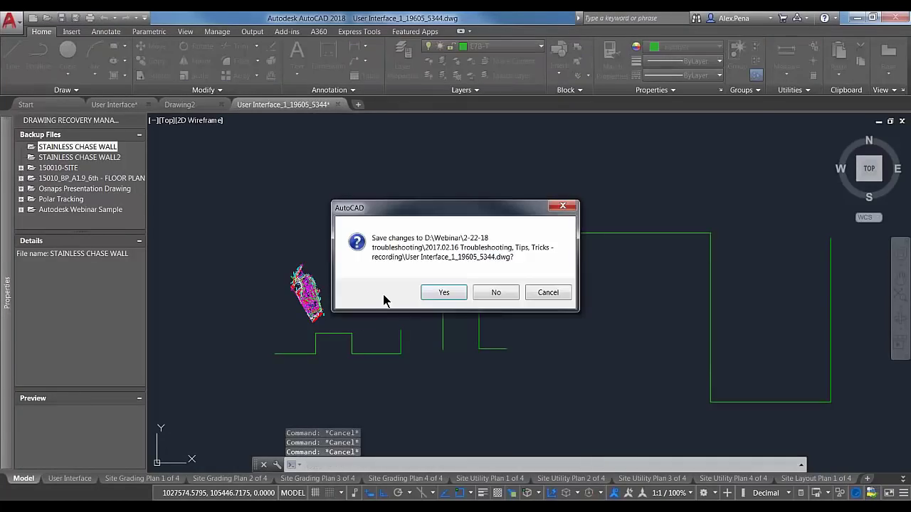
click(494, 294)
click(302, 193)
key(Escape)
text(recoverall)
key(Return)
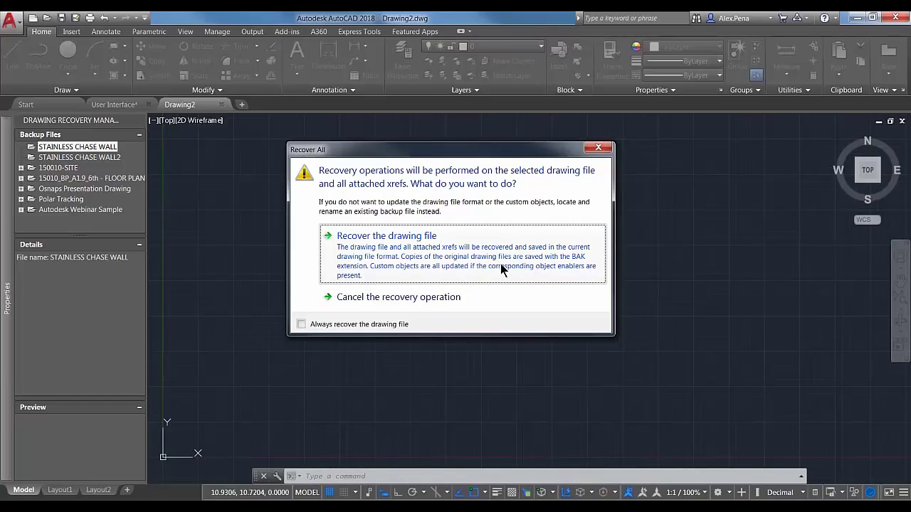
Recover User Interface_1_19605_5344.dwg and its xrefs from D:\Webinar\2-22-18 troubleshooting\2017.02.16
click(474, 267)
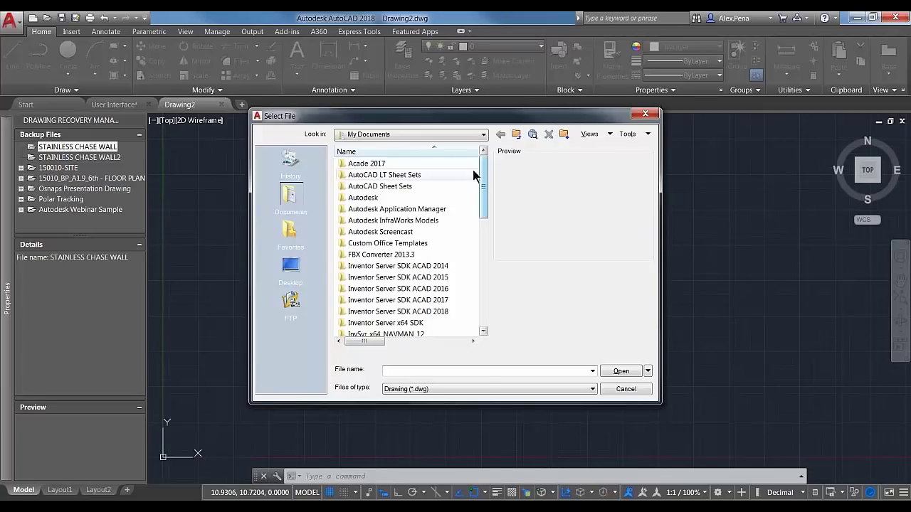
click(483, 134)
scroll(415, 196, up, 5)
click(416, 203)
double_click(361, 288)
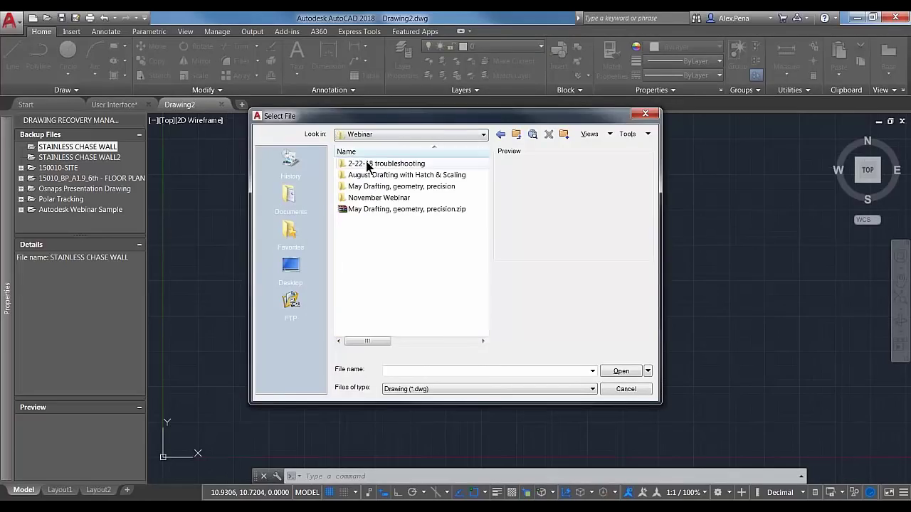
double_click(366, 163)
double_click(381, 164)
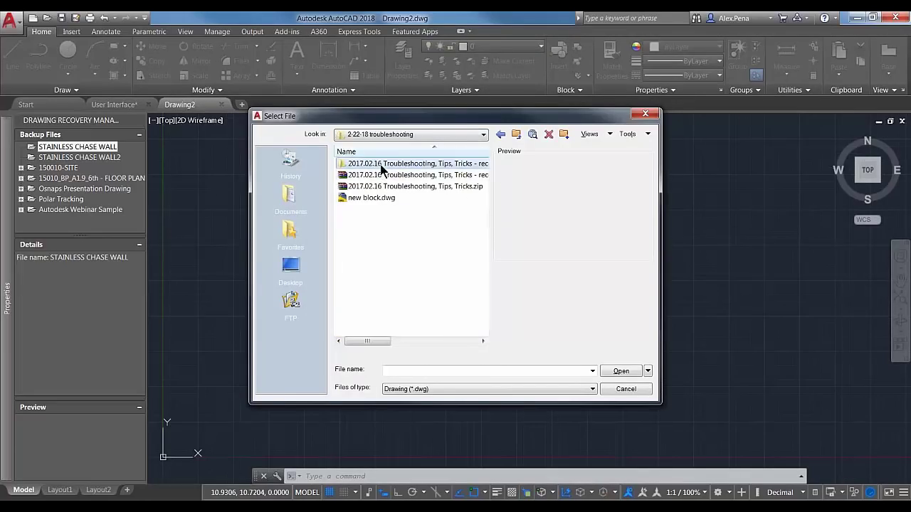
click(388, 187)
click(619, 371)
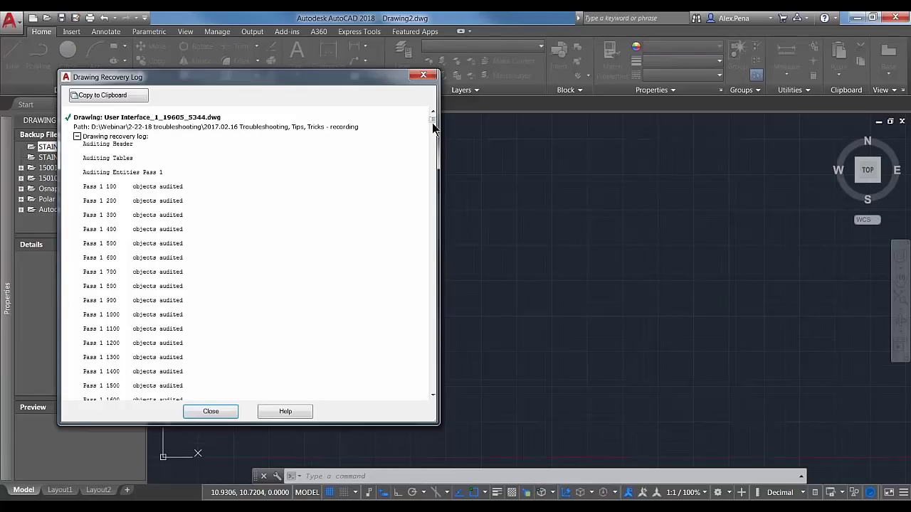
mouse_move(434, 123)
mouse_down()
mouse_move(410, 234)
mouse_move(441, 298)
mouse_move(423, 339)
mouse_move(425, 391)
mouse_move(382, 390)
mouse_up()
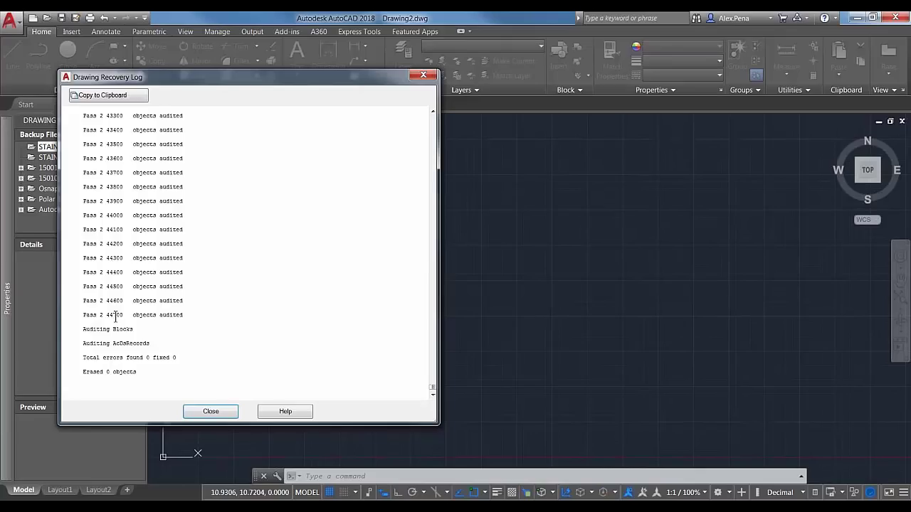
scroll(151, 317, up, 2)
scroll(151, 317, up, 5)
scroll(152, 318, up, 12)
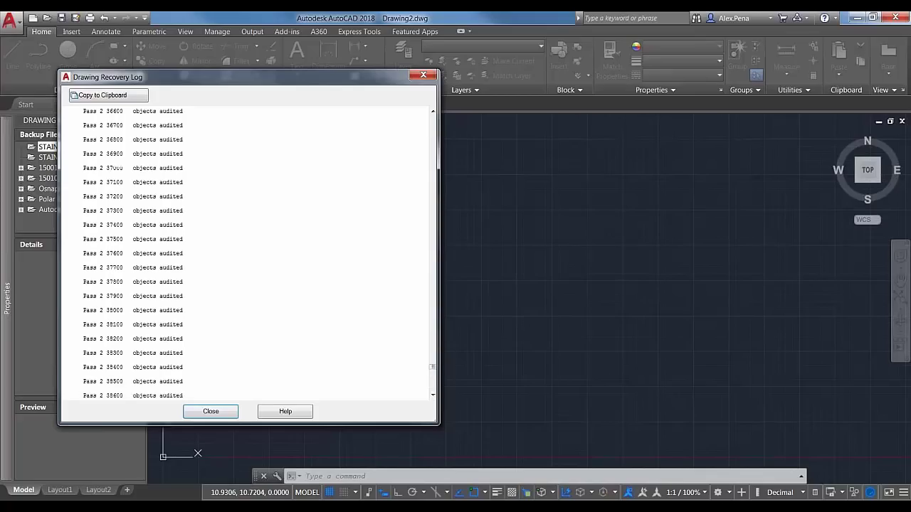
drag(432, 372, 435, 118)
scroll(281, 314, down, 20)
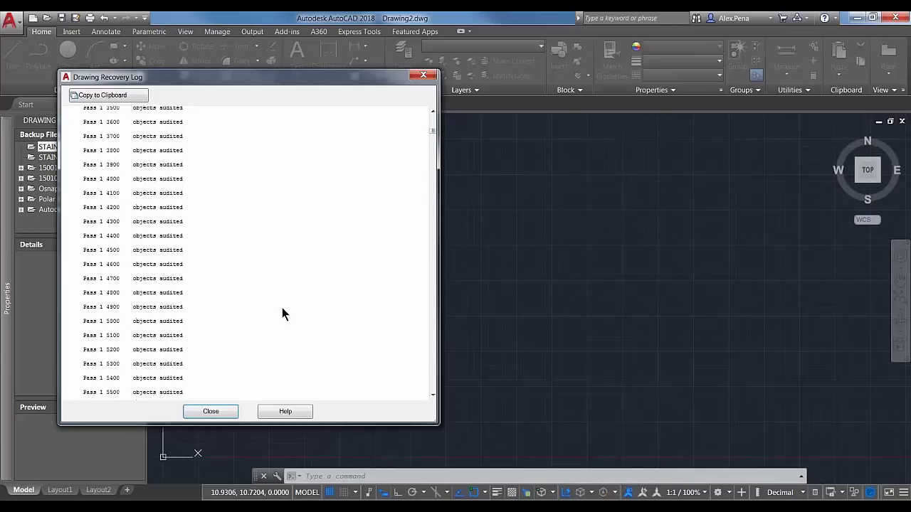
scroll(283, 314, down, 8)
scroll(283, 314, down, 15)
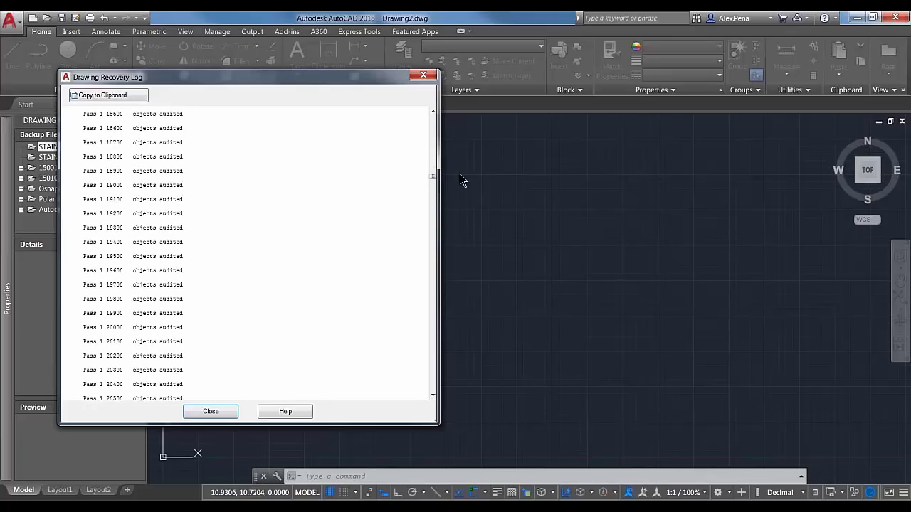
mouse_move(436, 183)
mouse_down()
mouse_move(406, 320)
mouse_move(405, 389)
mouse_up()
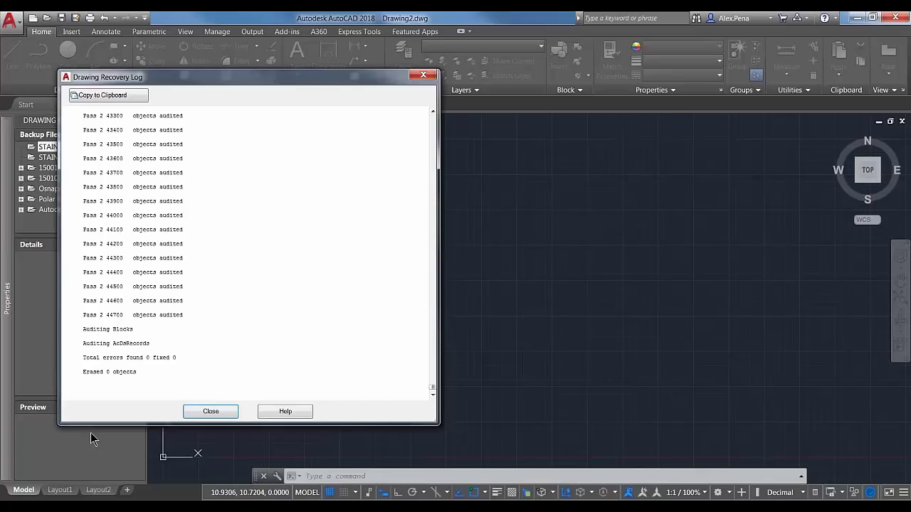
Close the Drawing Recovery Log and show the User Interface drawing's model space
click(206, 410)
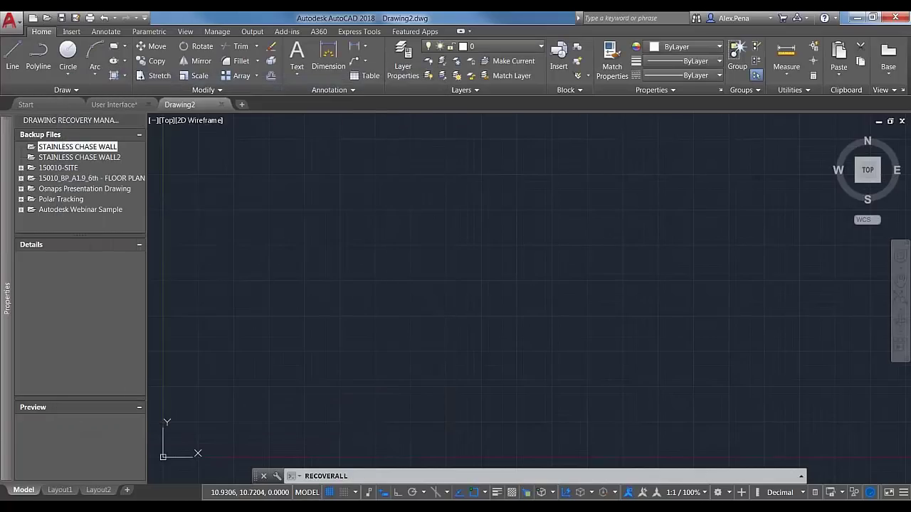
click(114, 104)
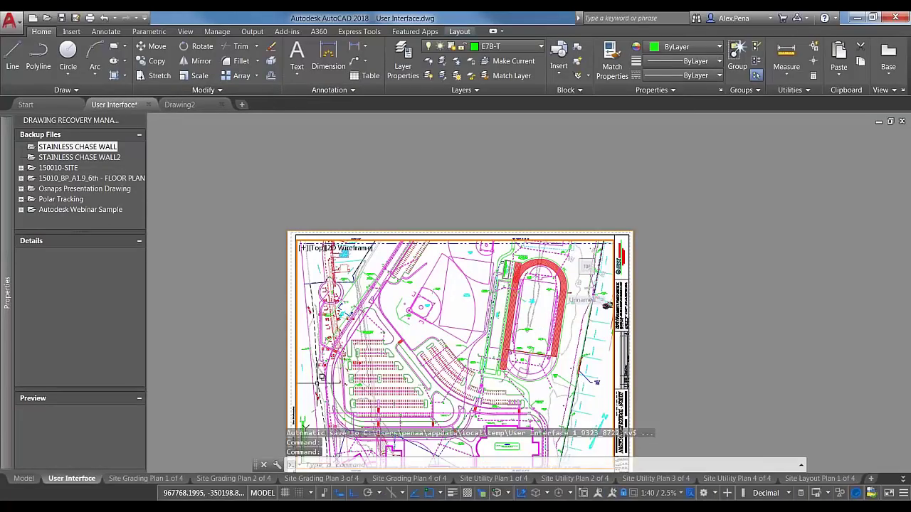
click(23, 479)
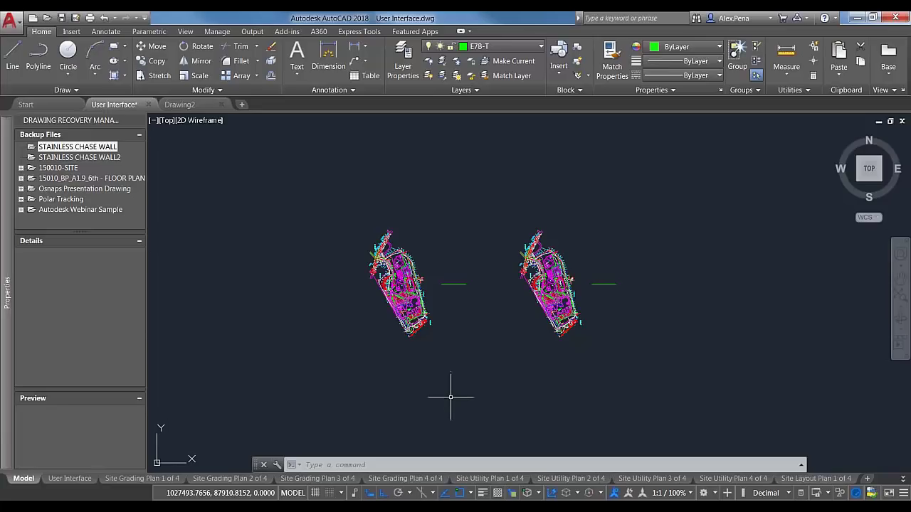
Zoom and pan so both site plans in User Interface are framed
scroll(443, 403, up, 3)
scroll(448, 324, down, 1)
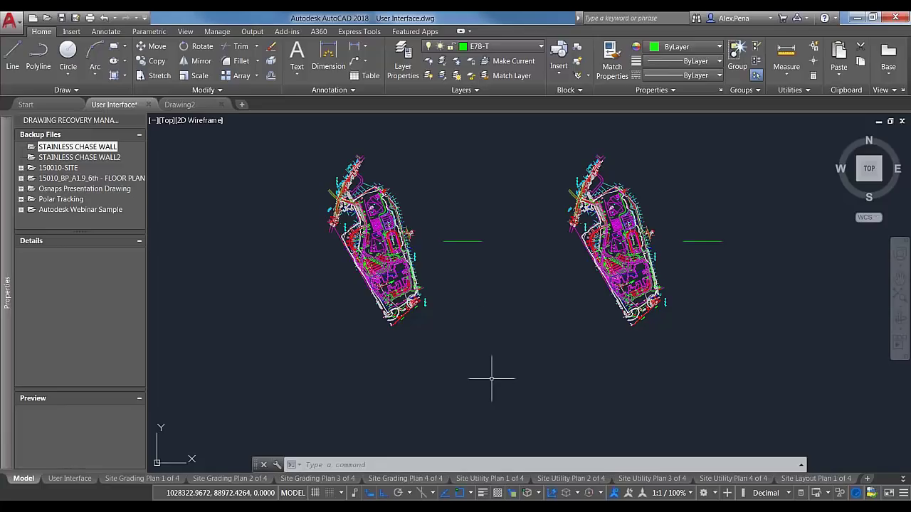
middle_drag(451, 258, 452, 291)
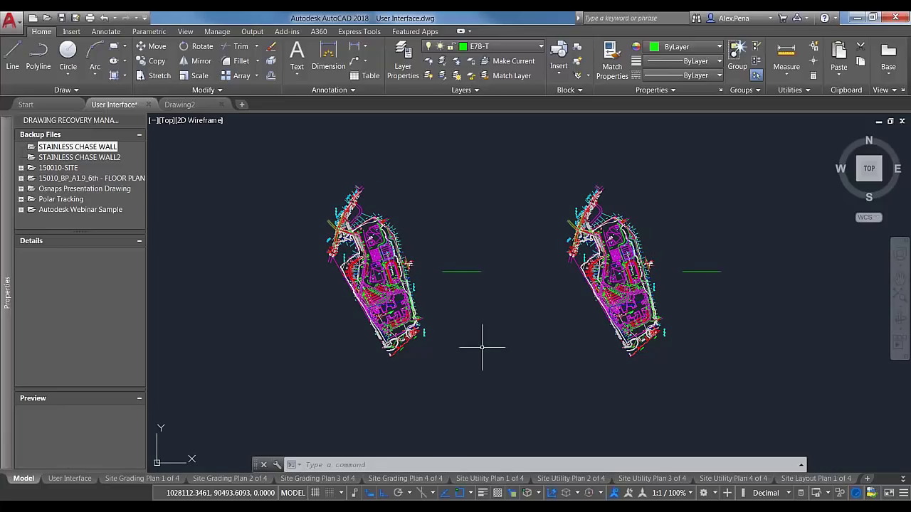
text(WBLOCK)
key(Escape)
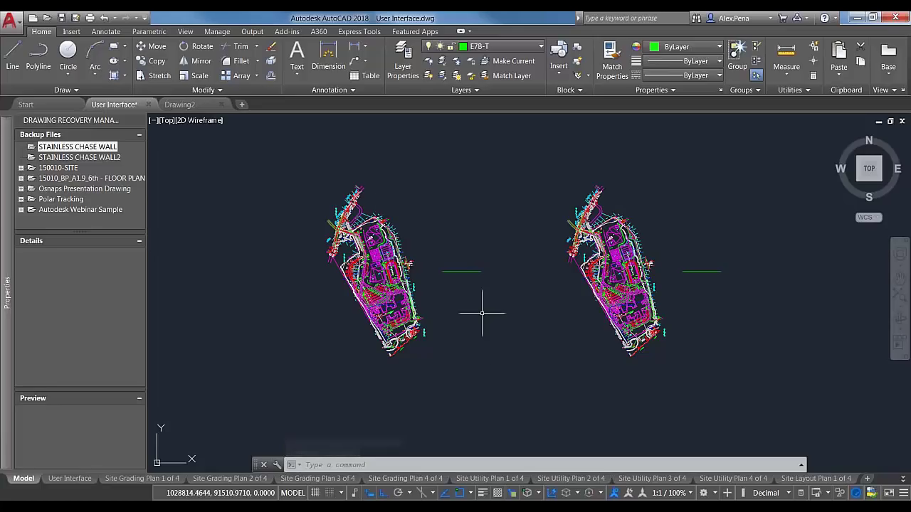
click(180, 104)
click(114, 104)
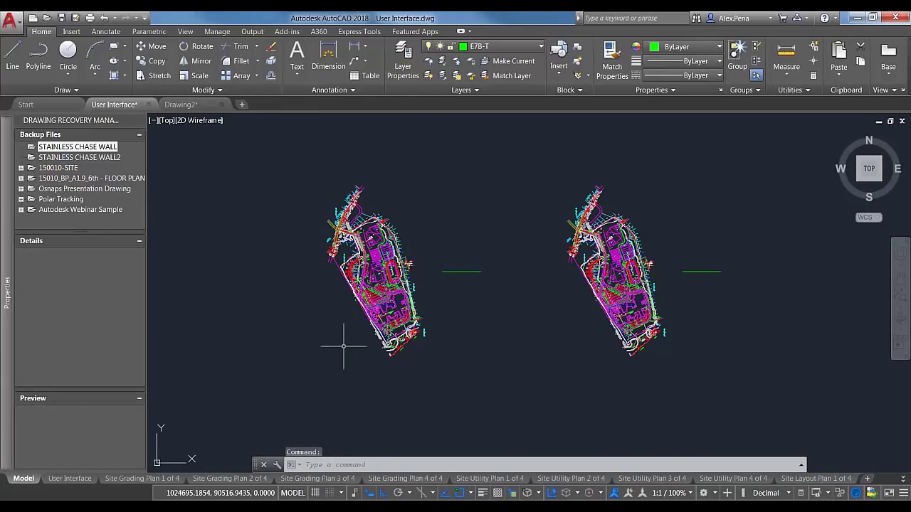
Start WBLOCK and window-select the left site plan's 5899 objects for export
text(WBLOCK)
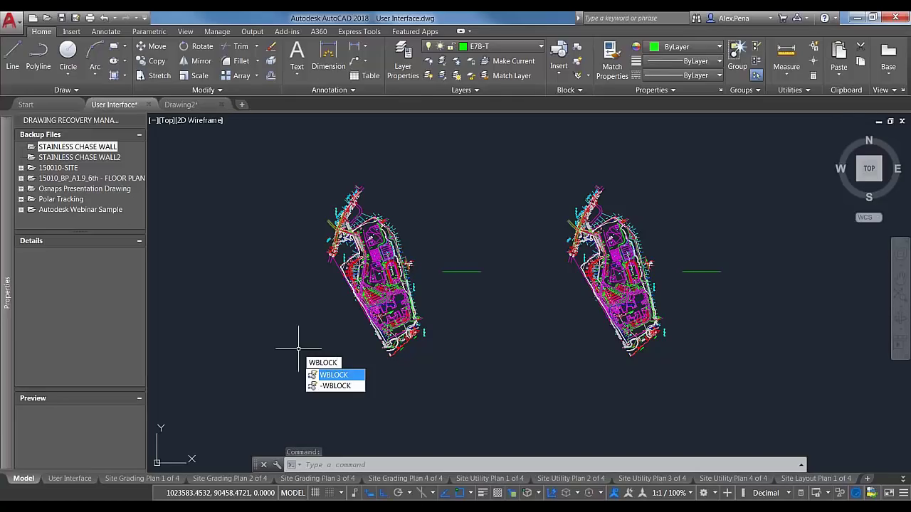
key(Return)
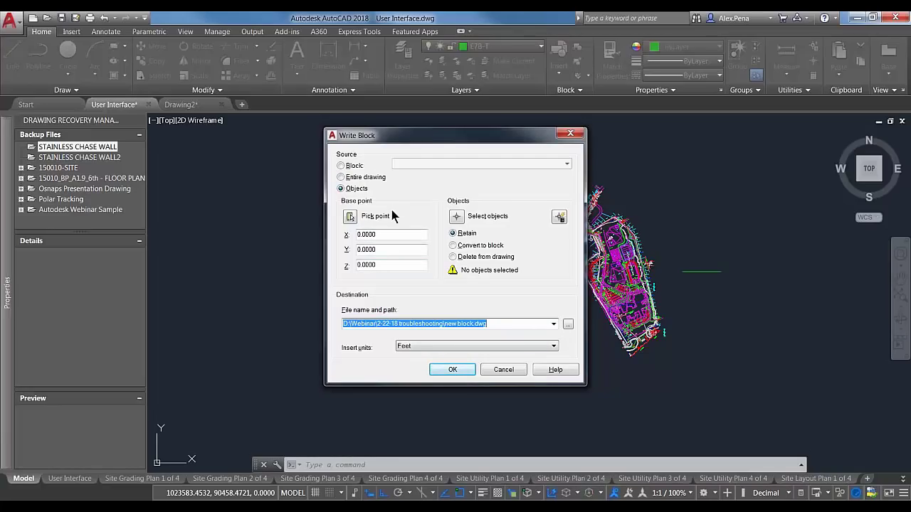
click(457, 217)
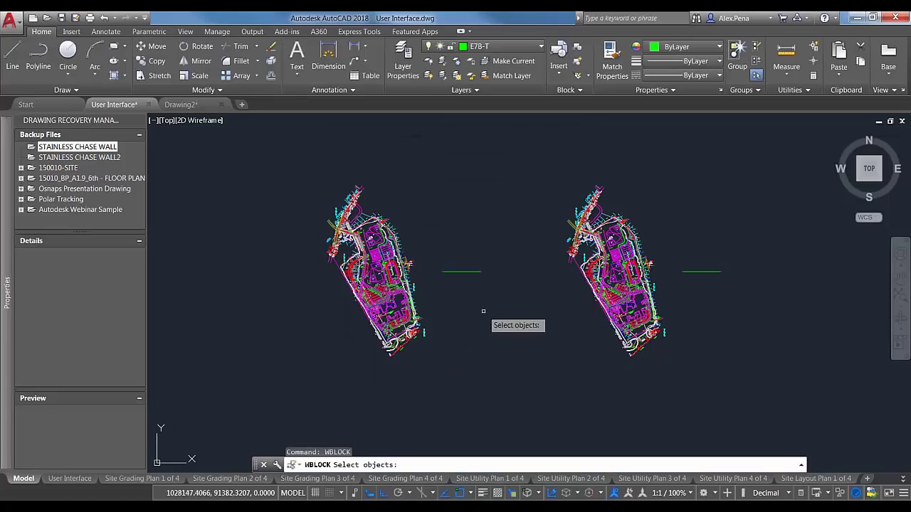
mouse_move(430, 358)
mouse_down()
mouse_move(391, 296)
mouse_move(413, 322)
mouse_up()
click(429, 354)
click(436, 360)
click(436, 361)
click(292, 151)
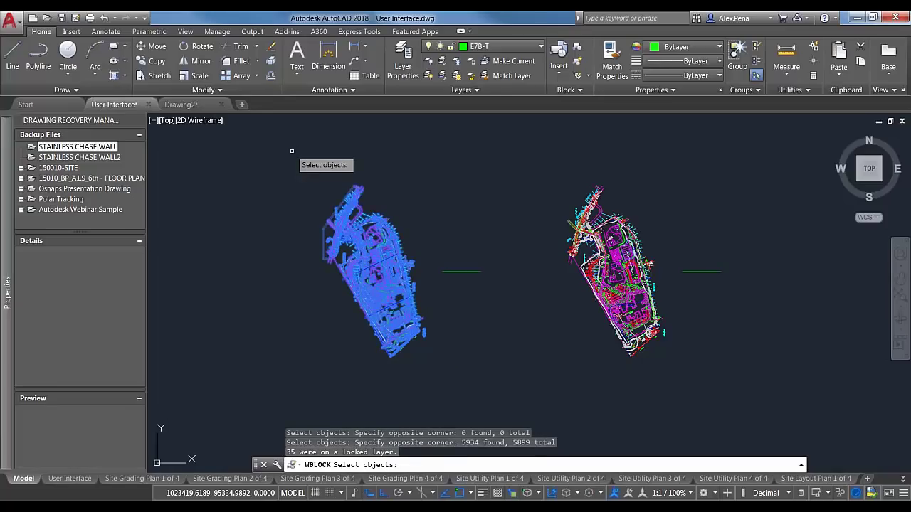
Write the selected left site plan to new block2.dwg with Unitless insert units
key(Return)
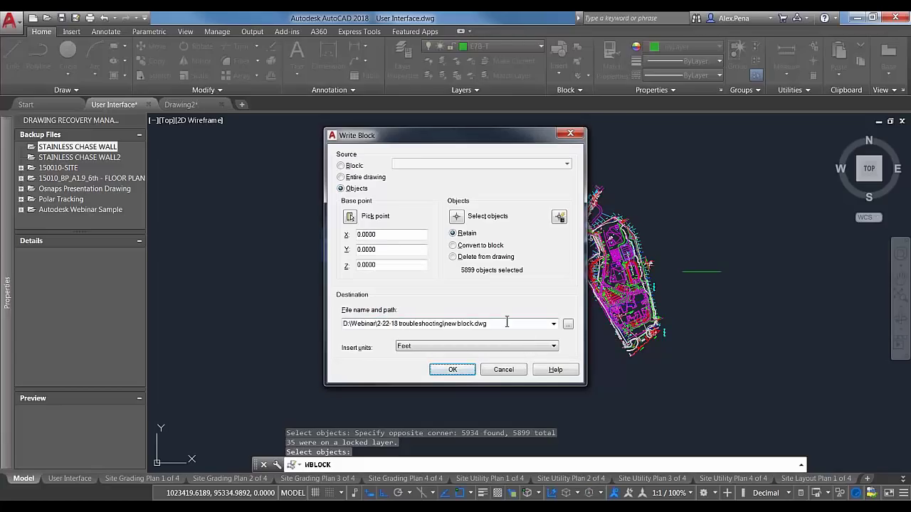
click(568, 324)
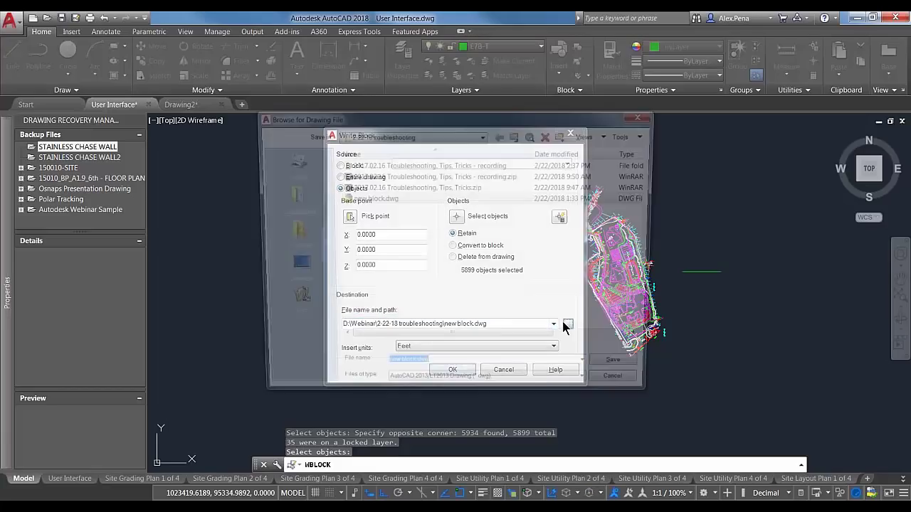
click(414, 370)
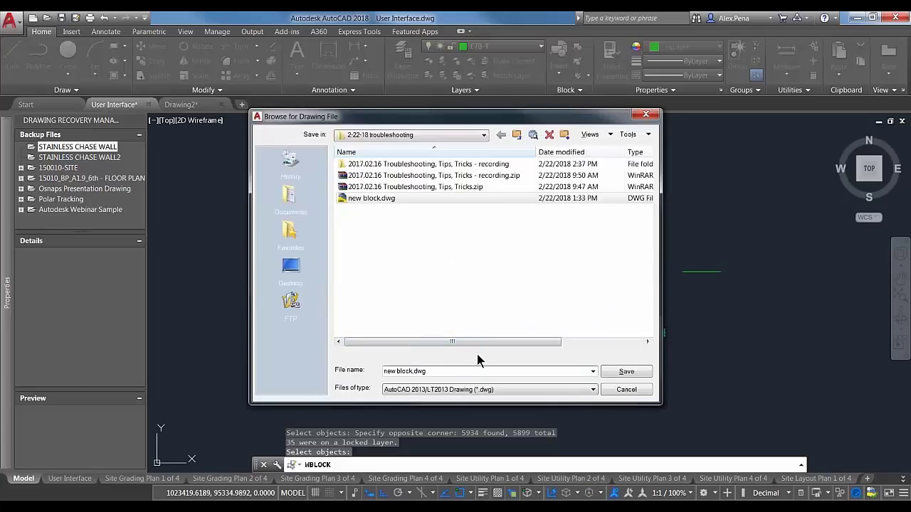
text(2)
click(626, 373)
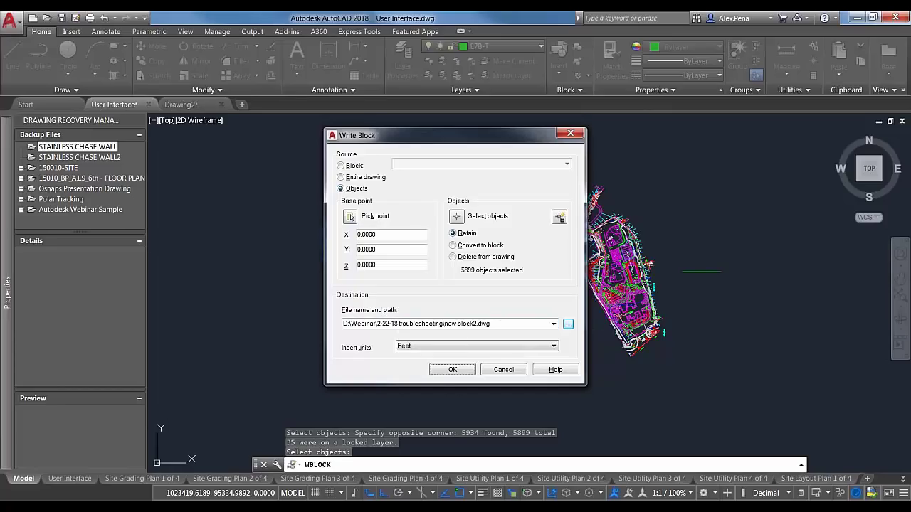
click(416, 345)
click(414, 355)
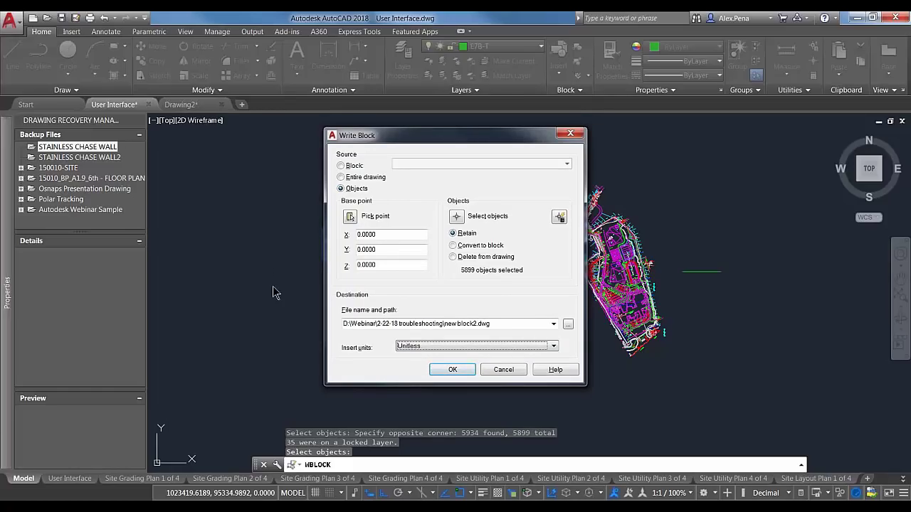
click(453, 368)
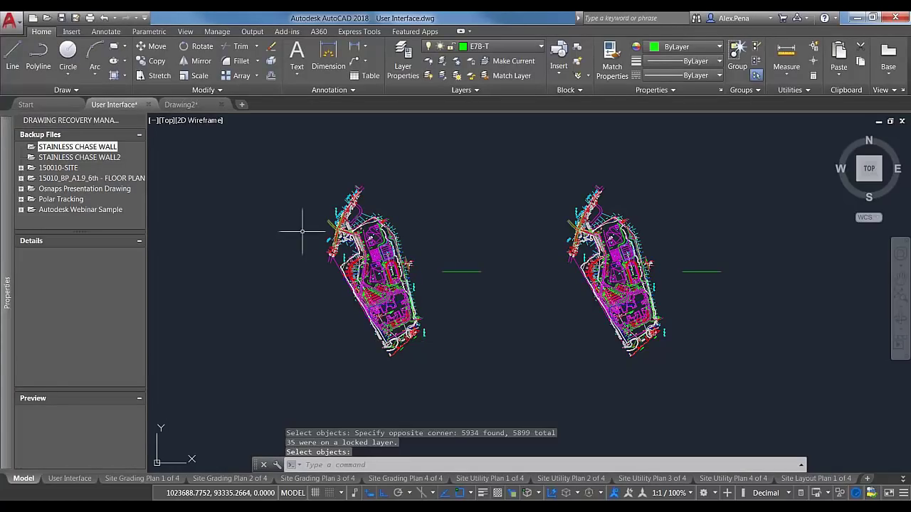
Insert new block2.dwg into Drawing2 at 0,0,0 with scale 1 and rotation 0
click(196, 104)
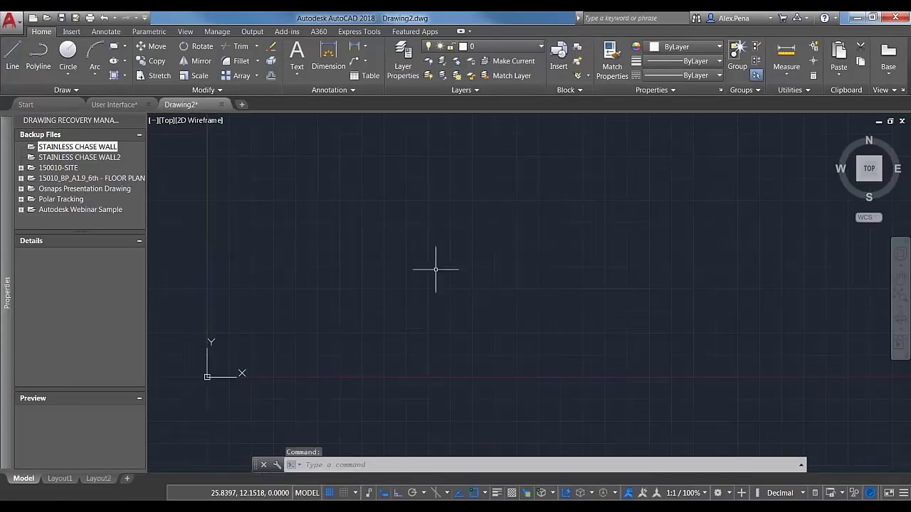
click(345, 259)
text(insert)
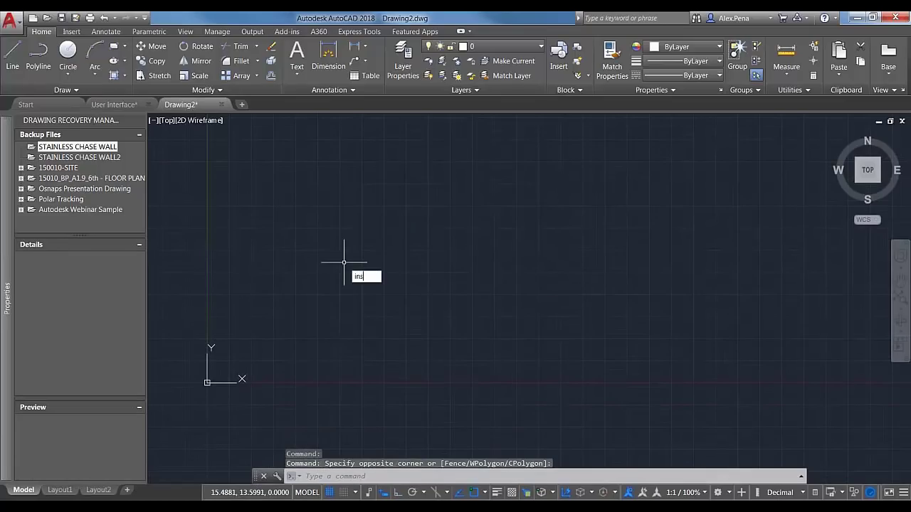
key(Return)
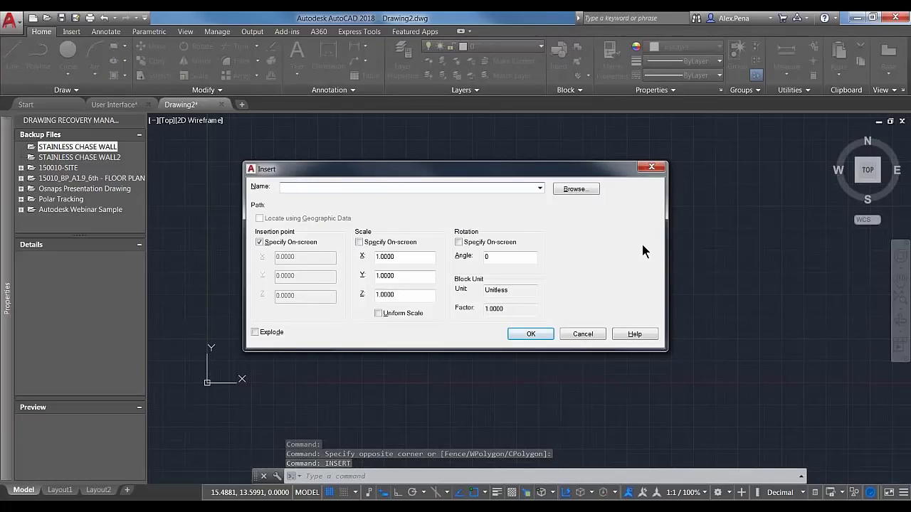
click(582, 191)
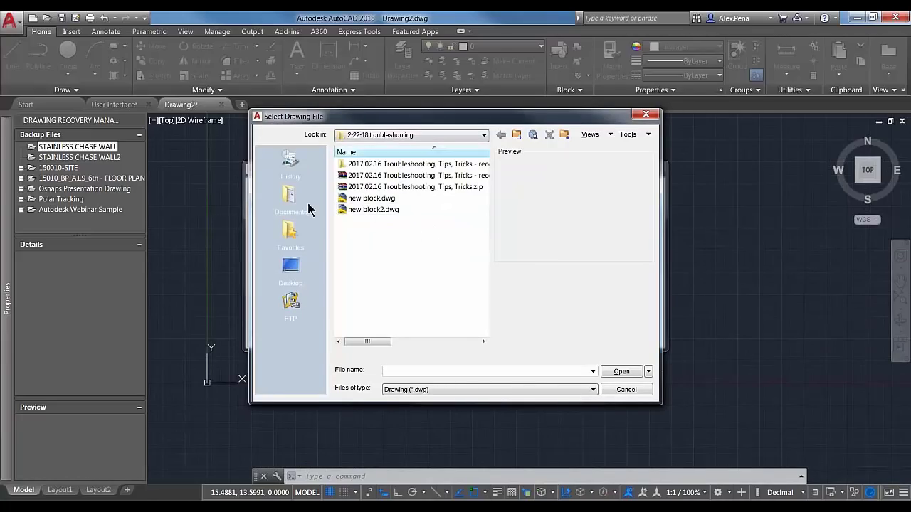
click(379, 209)
click(610, 375)
click(270, 246)
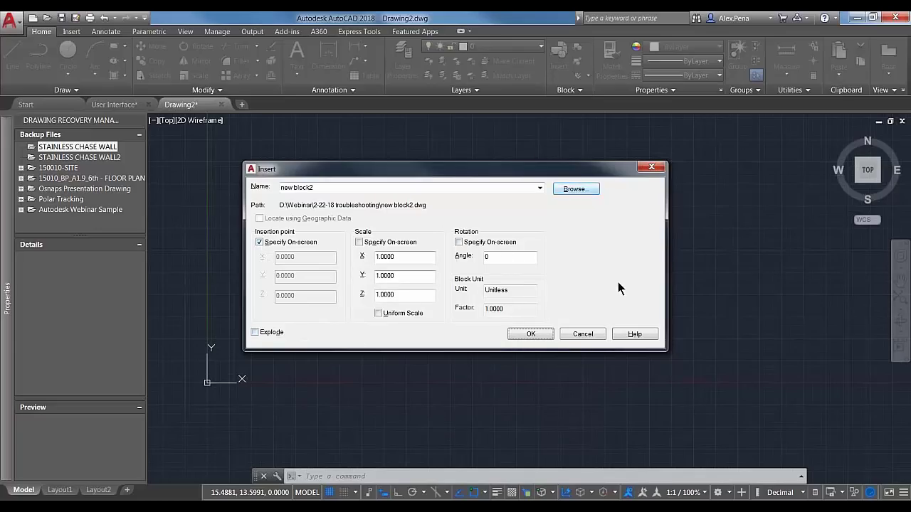
click(258, 242)
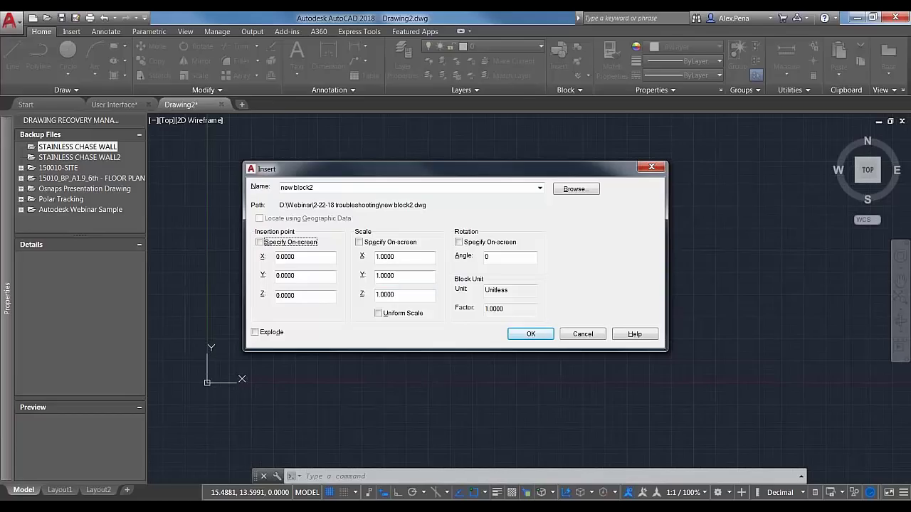
click(531, 335)
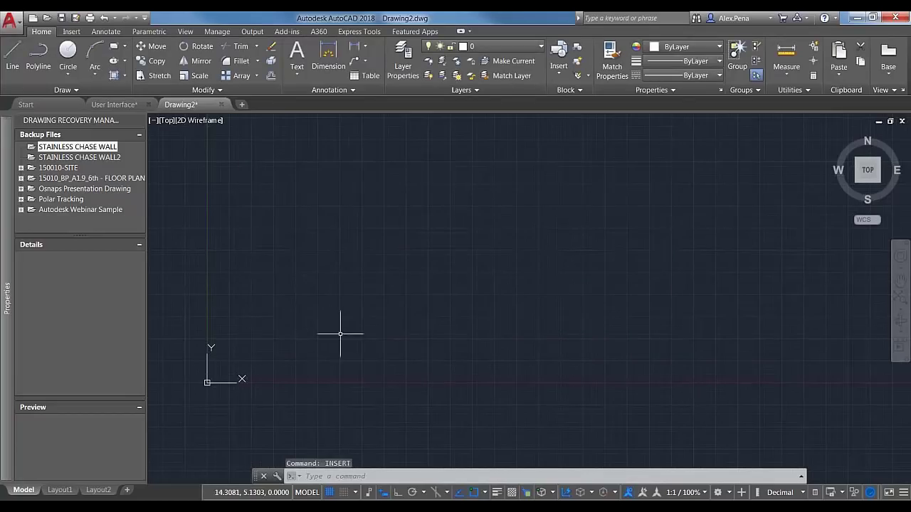
Zoom to extents and pan to frame the inserted site plan
click(801, 477)
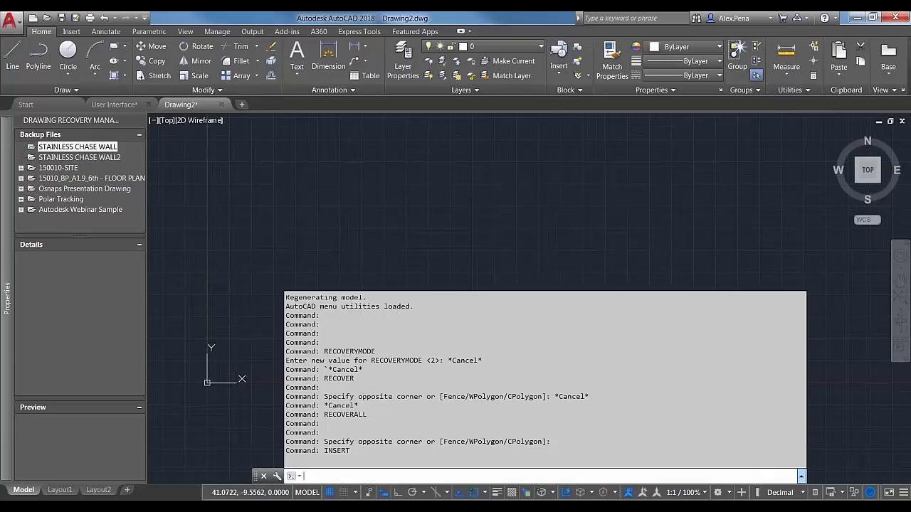
text(zoom)
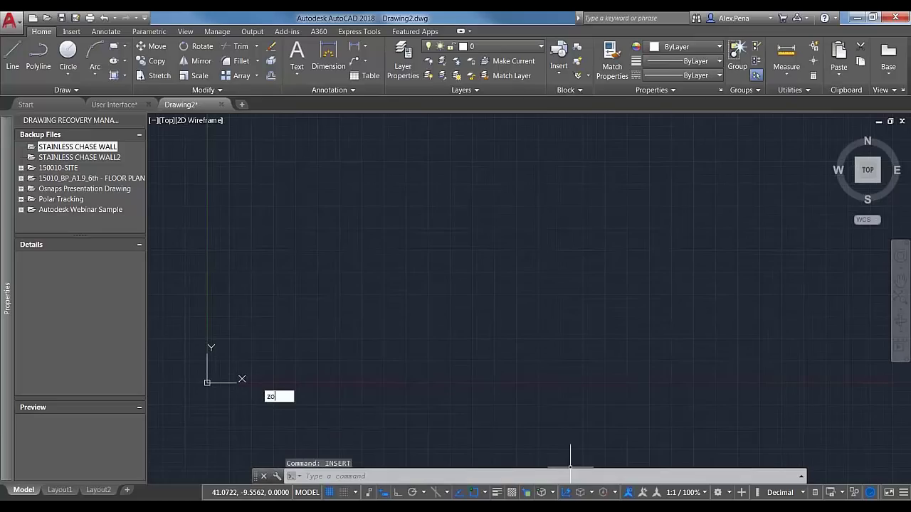
key(Return)
text(e)
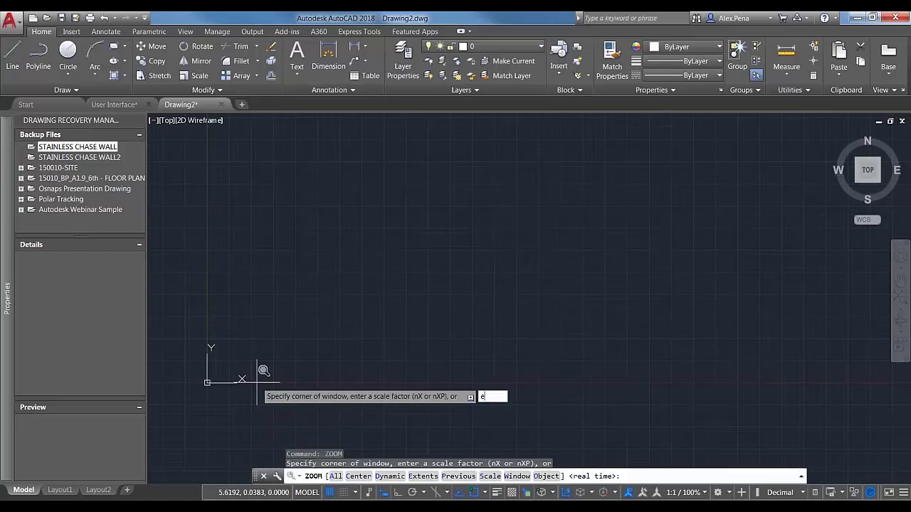
key(Return)
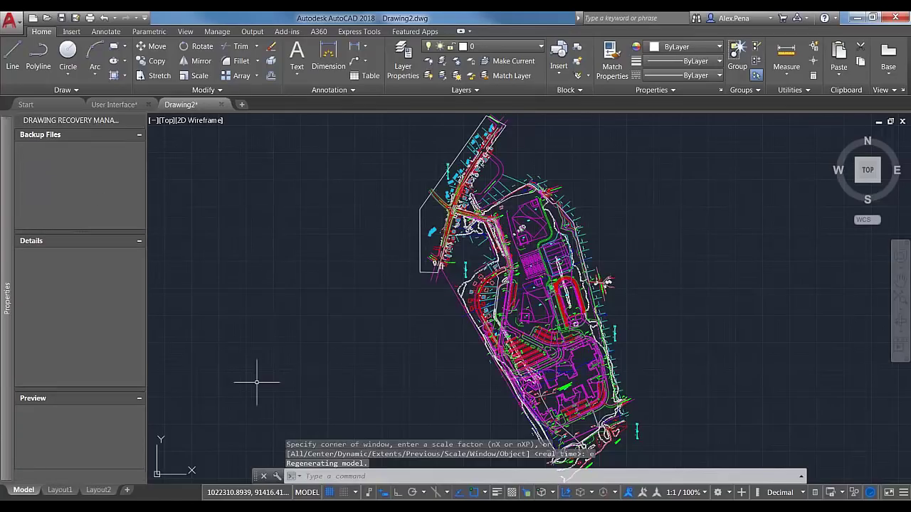
scroll(455, 293, down, 2)
middle_drag(461, 354, 433, 291)
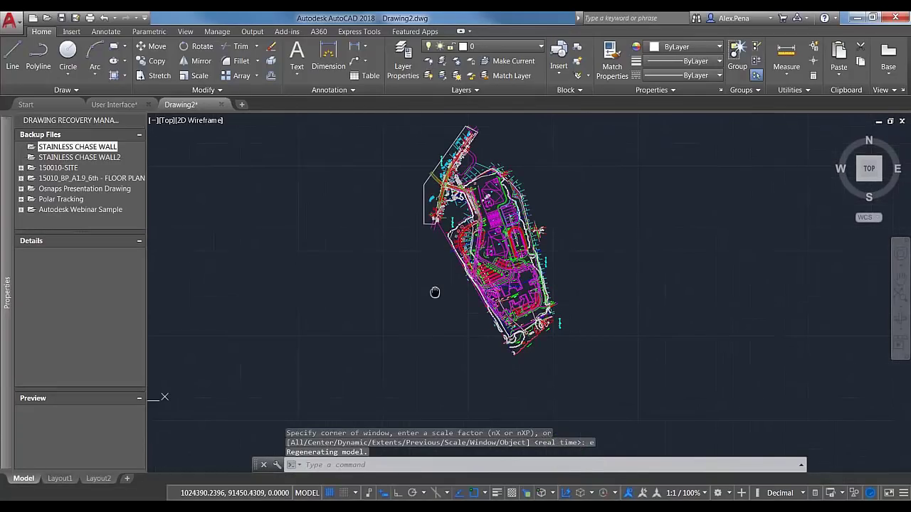
middle_drag(418, 329, 380, 349)
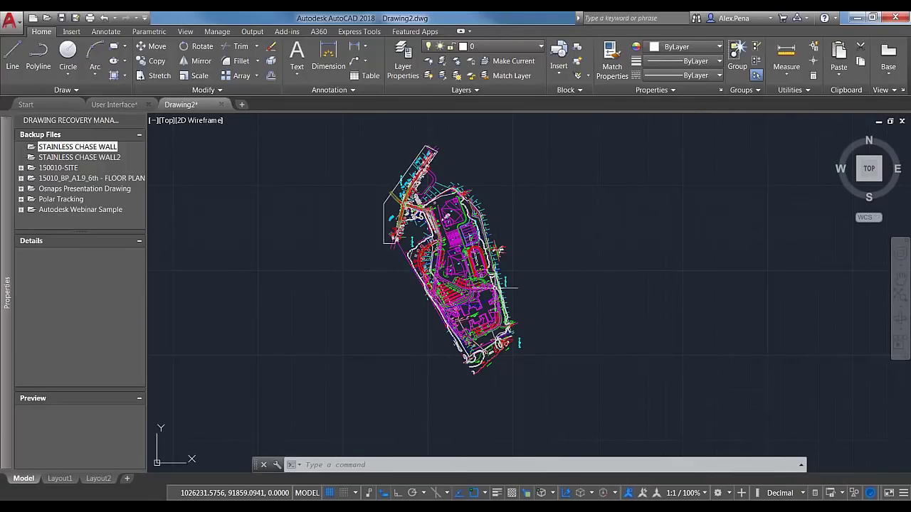
scroll(452, 270, up, 2)
key(Escape)
scroll(457, 208, up, 4)
Select the whole site plan with a crossing window and explode it using X
click(461, 181)
click(633, 208)
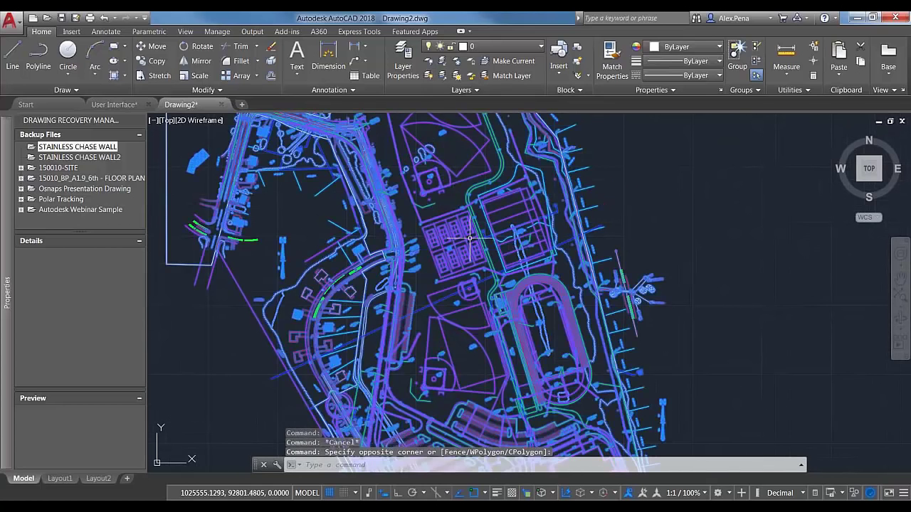
key(Escape)
scroll(642, 299, down, 3)
scroll(647, 311, down, 5)
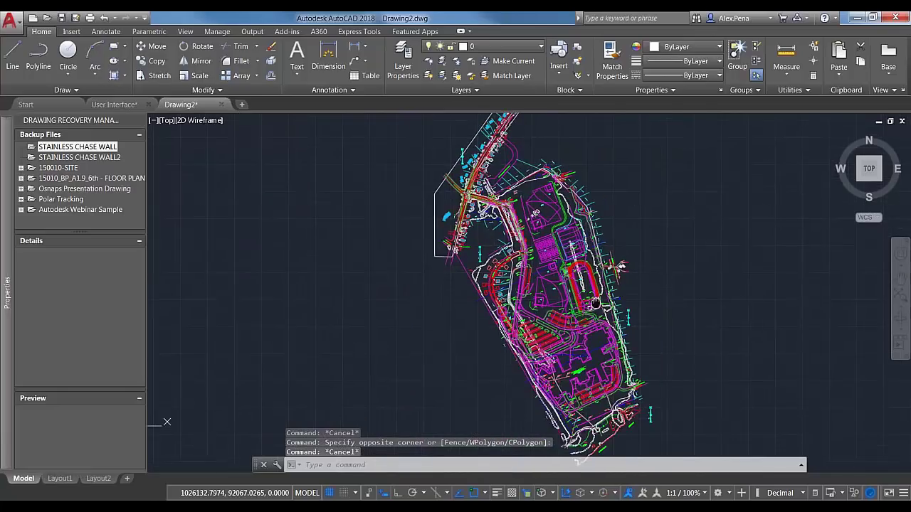
click(667, 379)
click(534, 320)
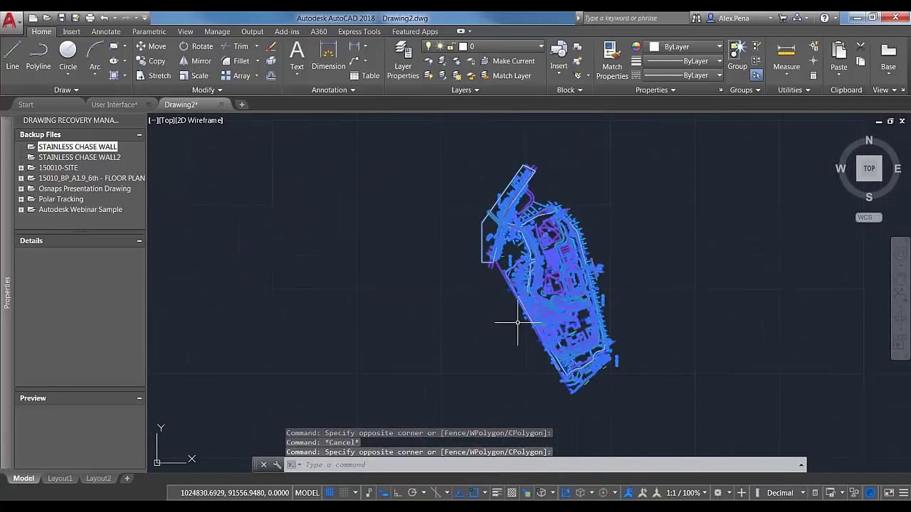
text(x)
key(Return)
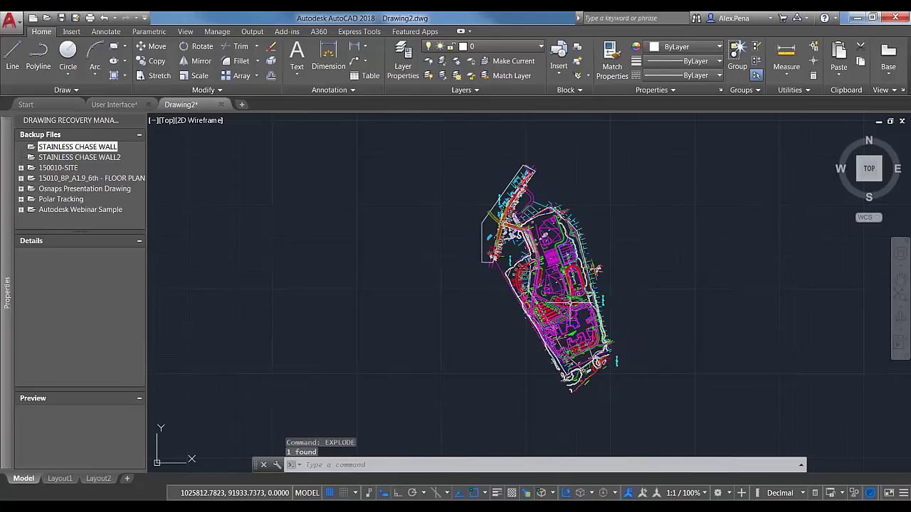
Zoom in and pick an arc on the upper-left road to confirm the plan is now separate objects
scroll(591, 279, up, 4)
scroll(590, 279, up, 3)
click(592, 278)
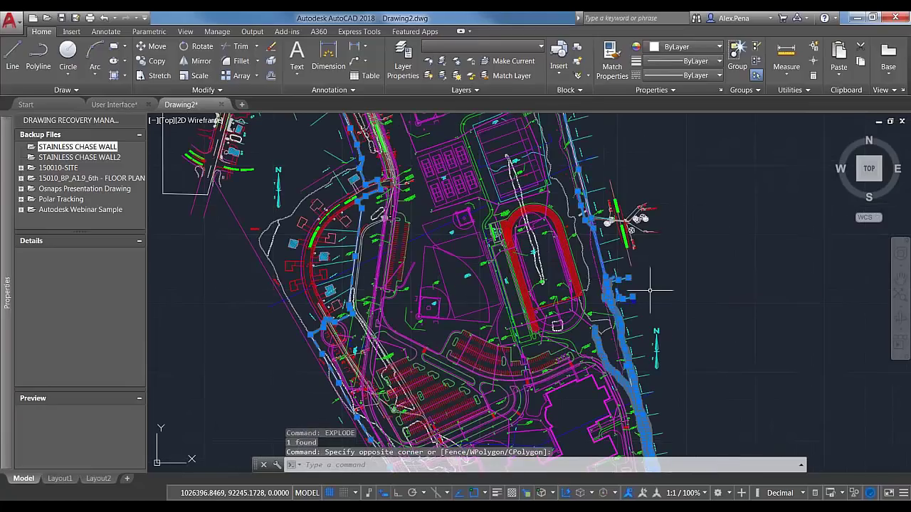
key(Escape)
scroll(610, 256, up, 6)
click(586, 249)
key(Escape)
scroll(491, 335, down, 10)
scroll(369, 244, up, 6)
click(376, 244)
click(289, 245)
key(Escape)
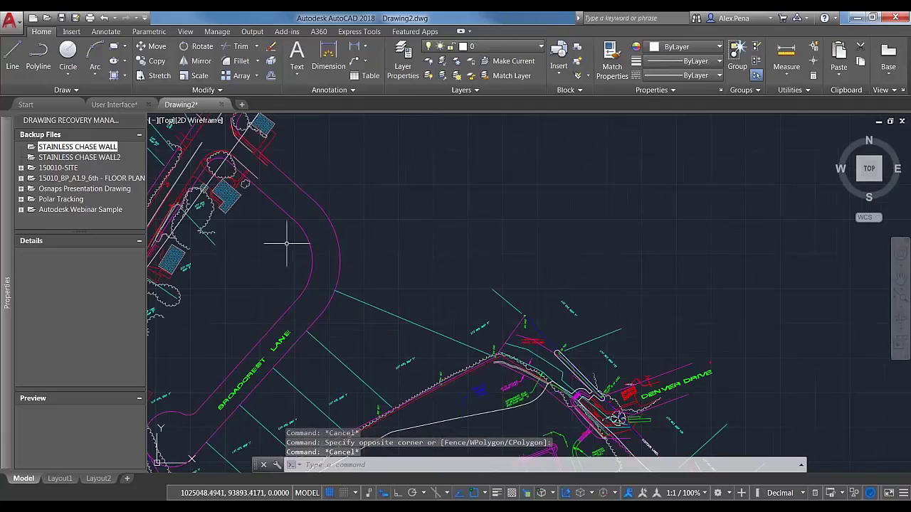
scroll(328, 395, down, 3)
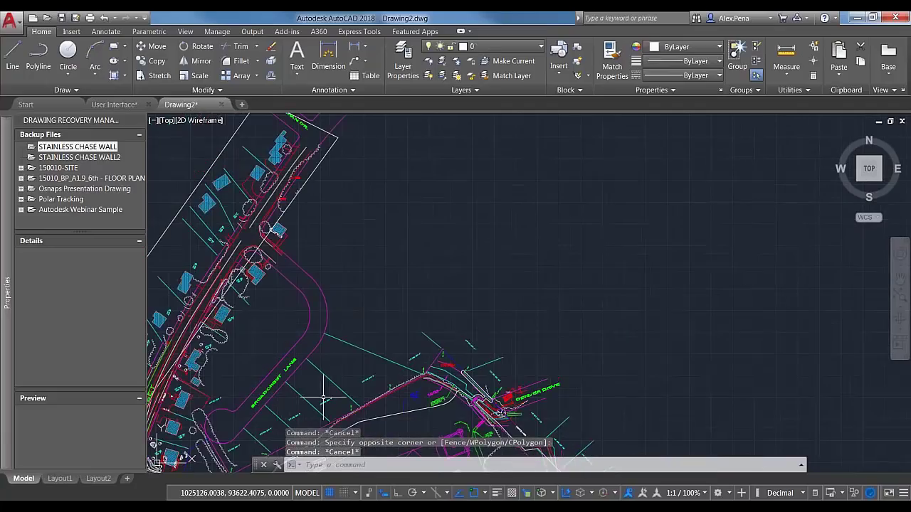
scroll(423, 267, down, 3)
scroll(400, 285, down, 2)
middle_drag(400, 284, 408, 262)
scroll(406, 258, down, 4)
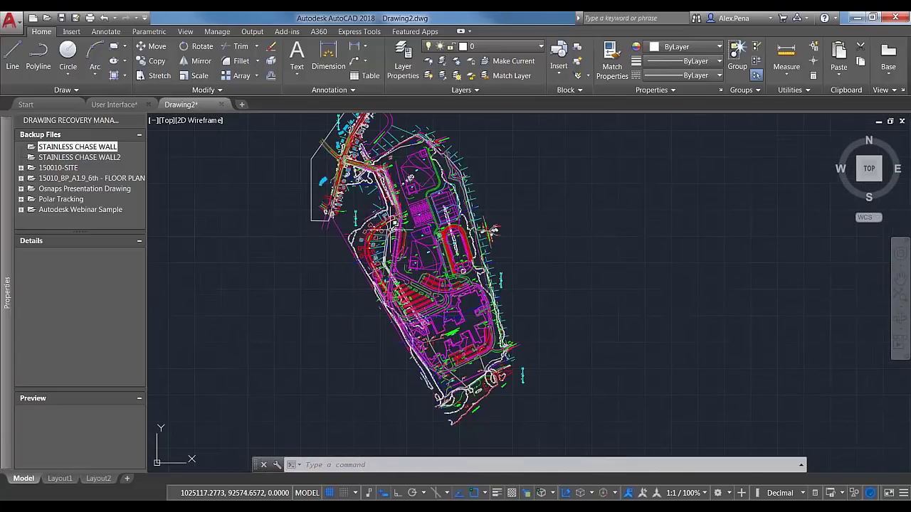
scroll(415, 283, up, 2)
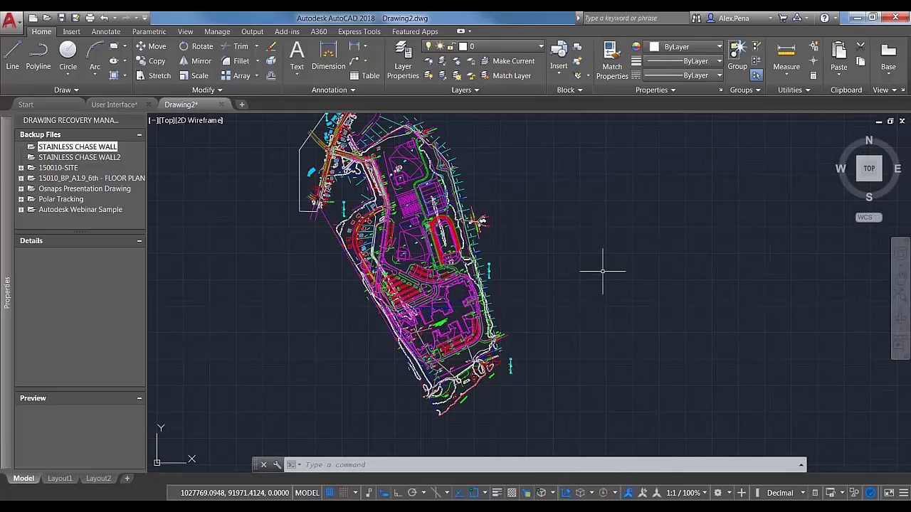
text(wblock)
key(Return)
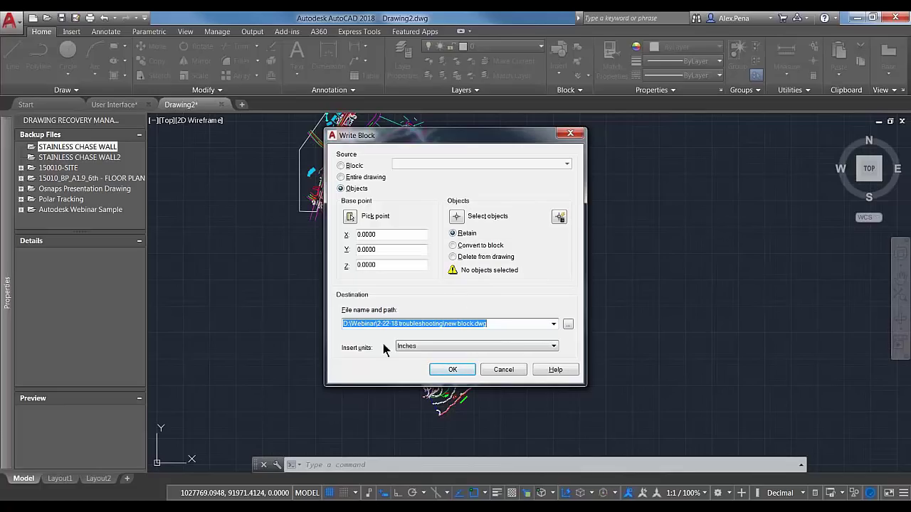
click(503, 370)
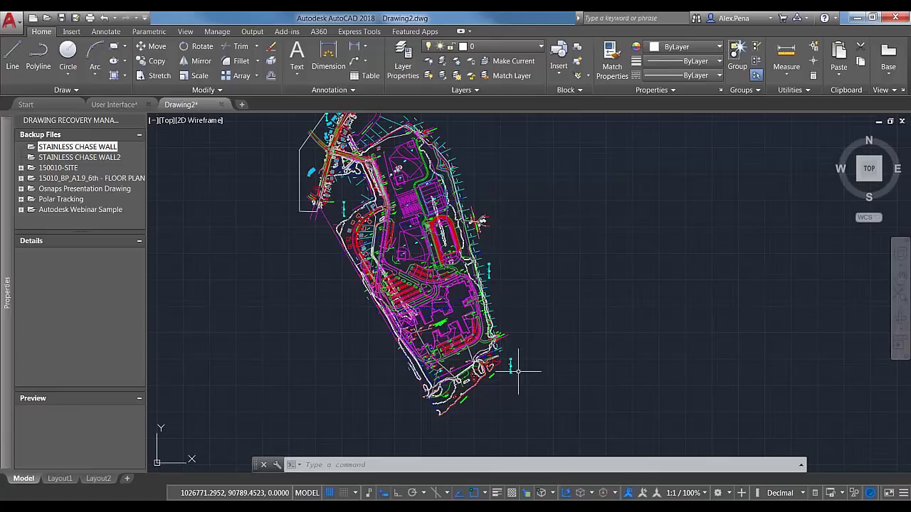
Open the External References palette with XREF to check the drawing's file references
text(arr)
key(Escape)
text(xref)
key(Return)
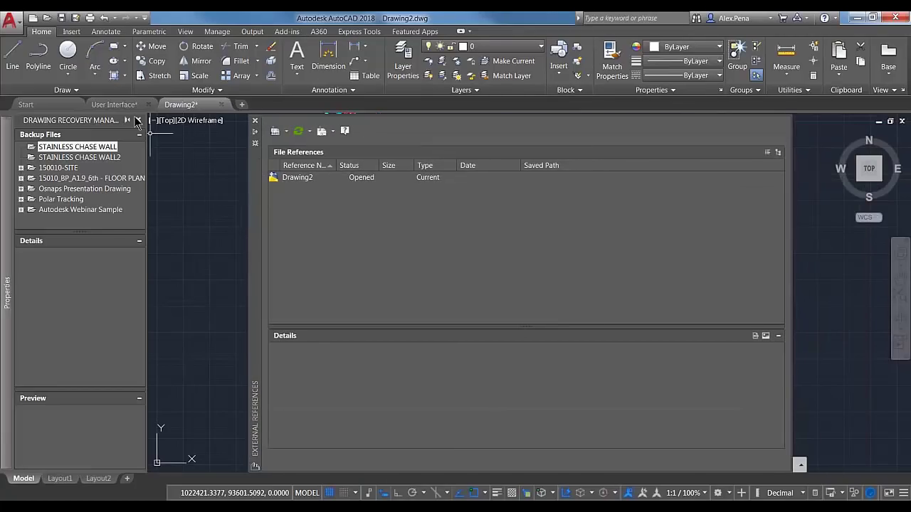
Close the Drawing Recovery and External References palettes and reframe the site plan
click(138, 120)
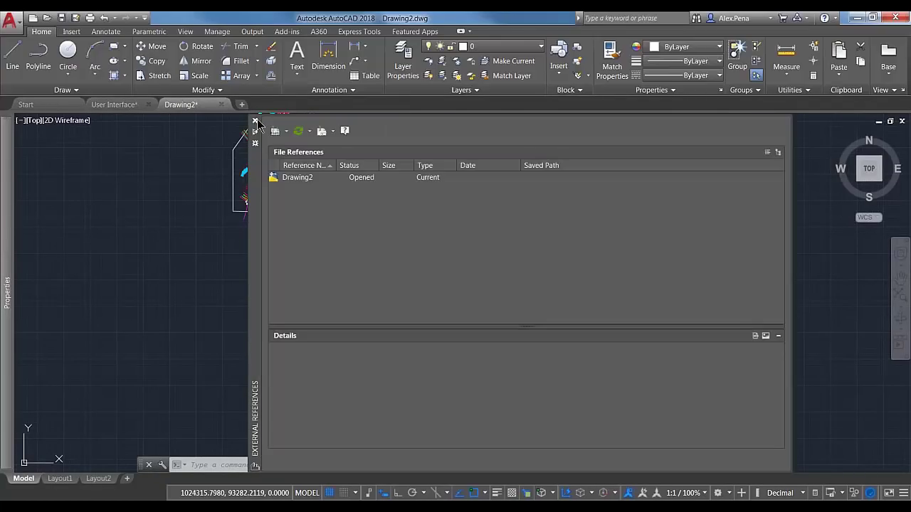
click(255, 121)
scroll(495, 358, down, 1)
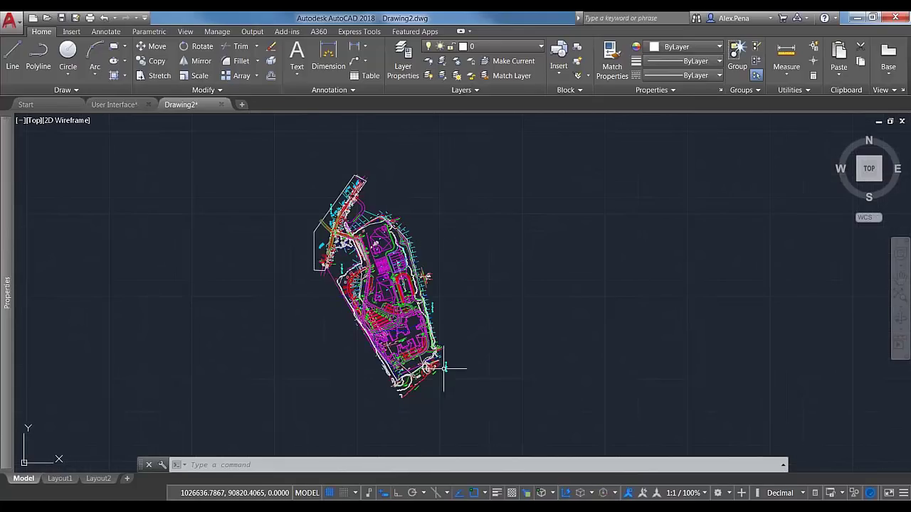
scroll(360, 318, up, 1)
scroll(318, 315, up, 2)
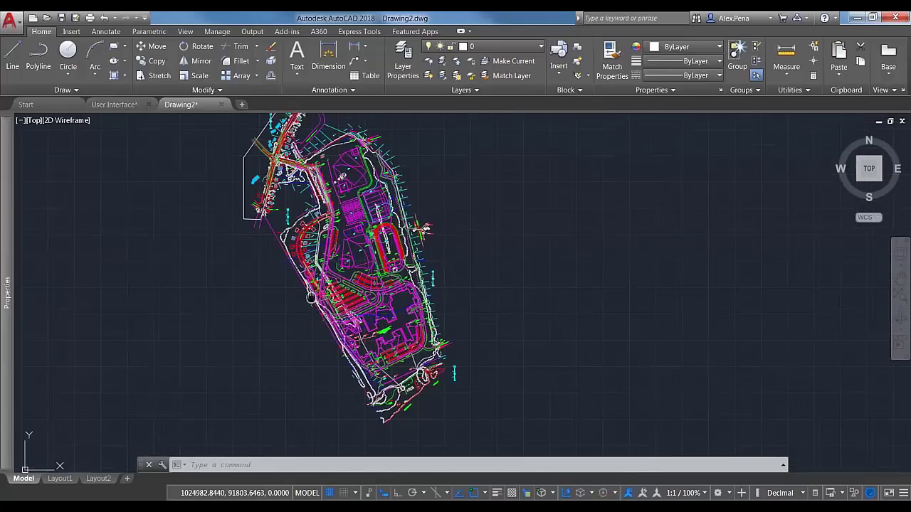
middle_drag(317, 315, 331, 340)
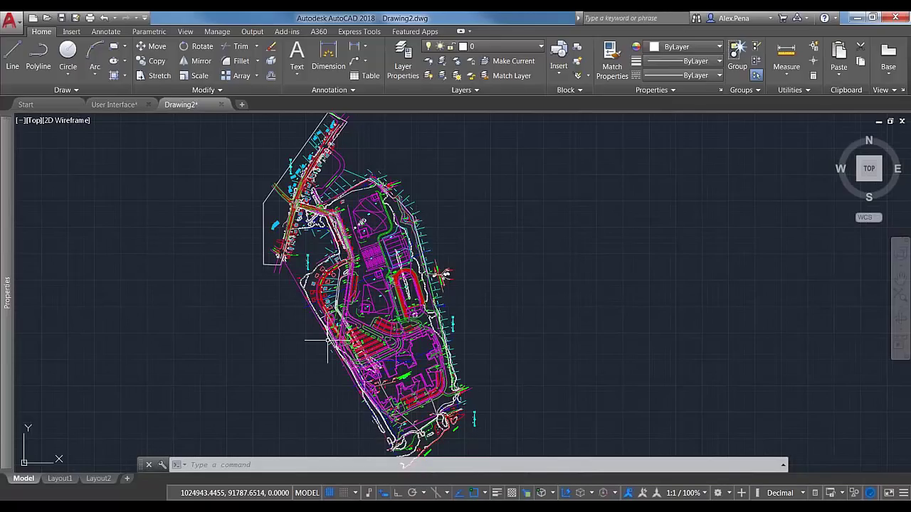
mouse_move(4, 175)
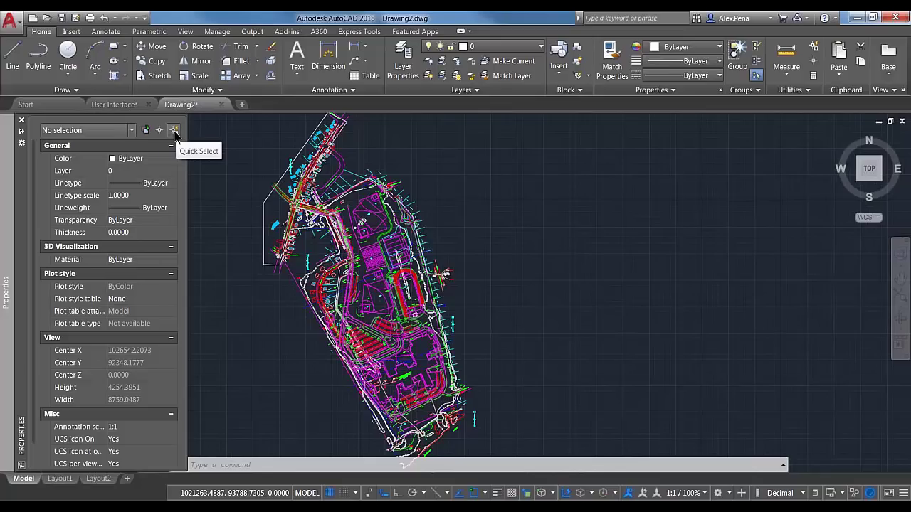
Pin the Properties palette open and start Quick Select applied to the entire drawing
click(21, 135)
click(190, 141)
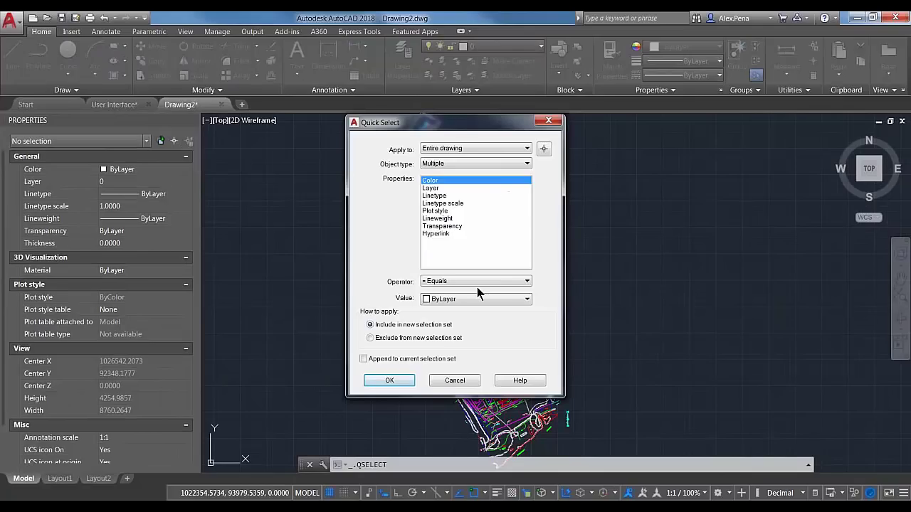
drag(466, 124, 274, 136)
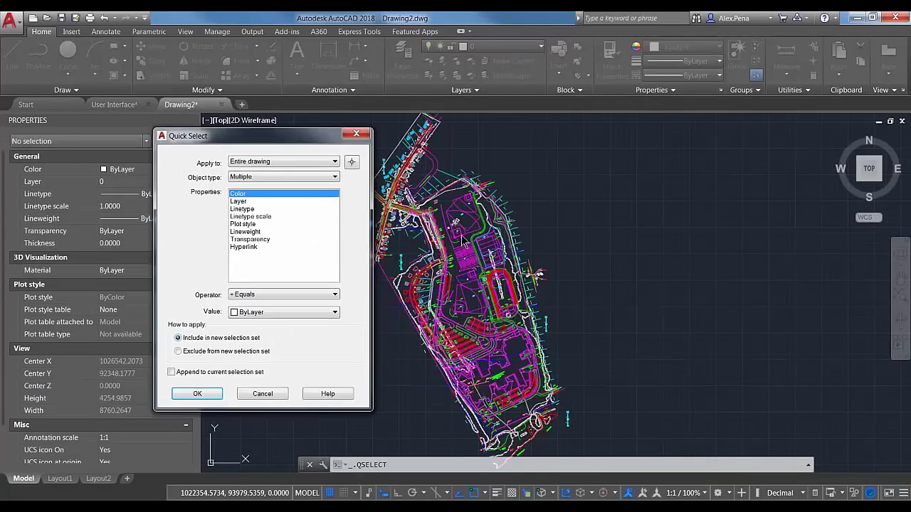
click(277, 177)
click(215, 207)
click(285, 164)
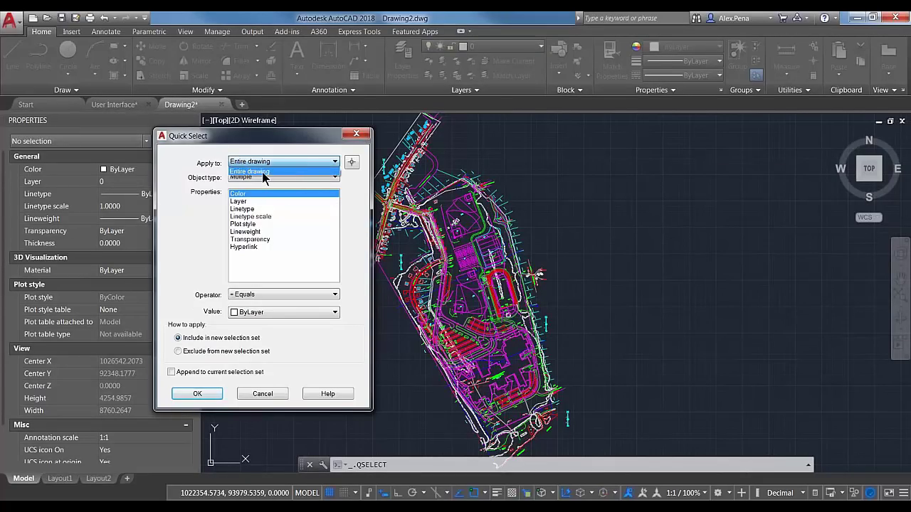
click(213, 187)
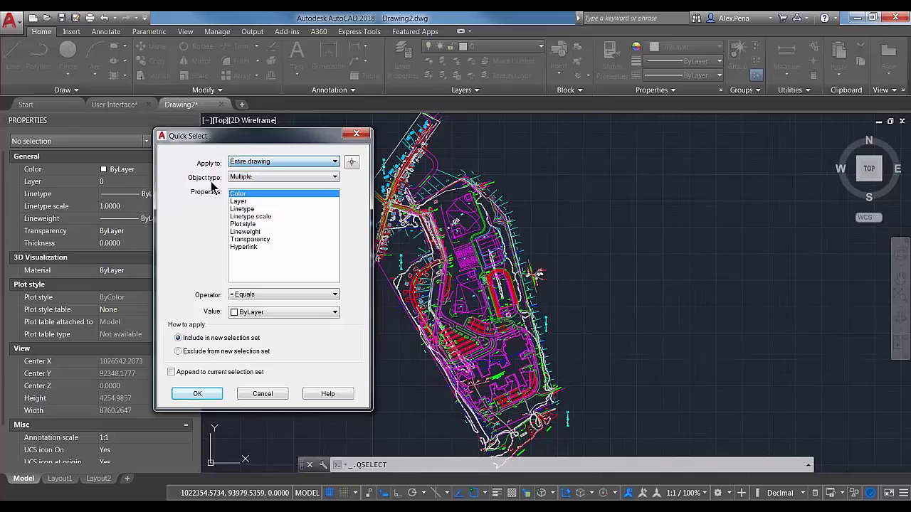
Filter for Polyline objects with Color Equals ByLayer, selecting all 1231 polylines
click(282, 177)
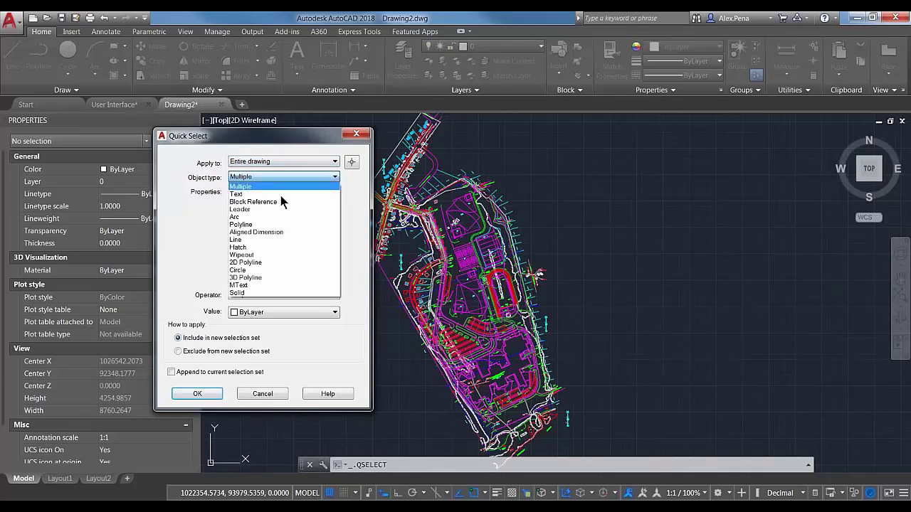
click(258, 226)
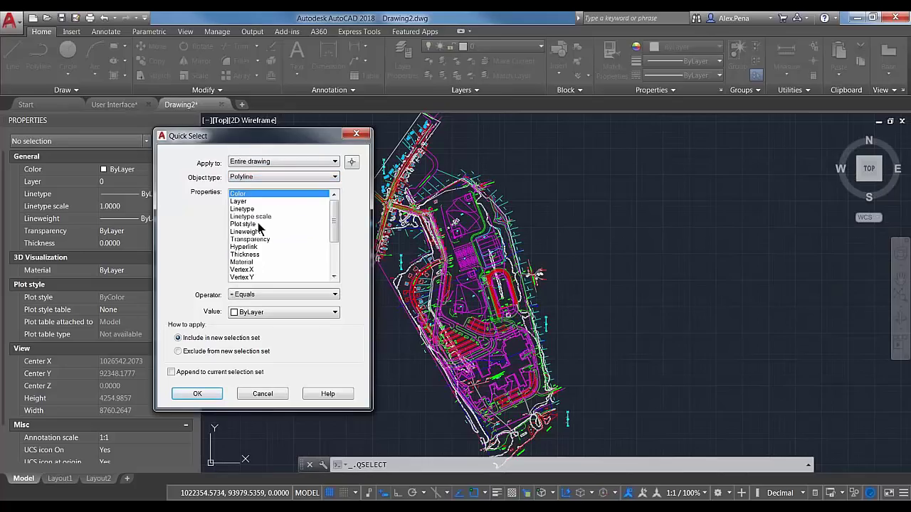
click(249, 315)
click(259, 363)
click(234, 294)
click(235, 304)
click(263, 312)
click(262, 312)
click(256, 312)
click(252, 326)
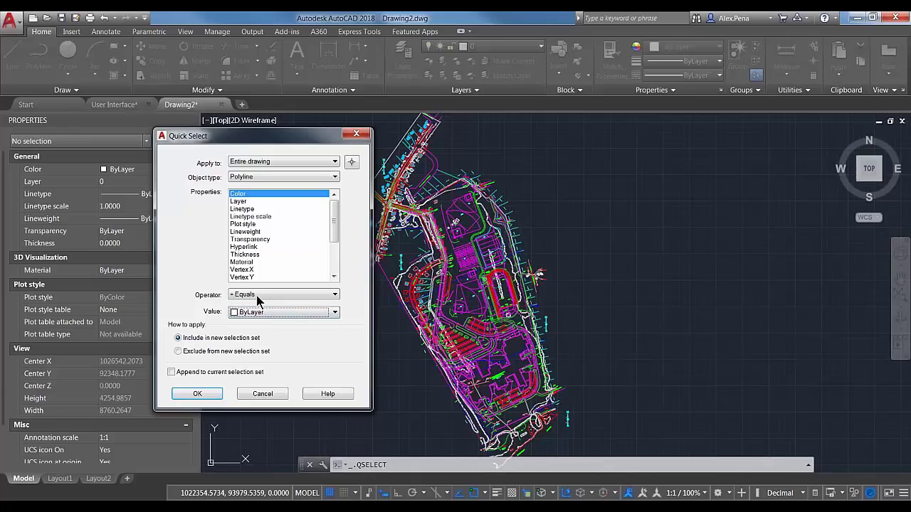
click(299, 294)
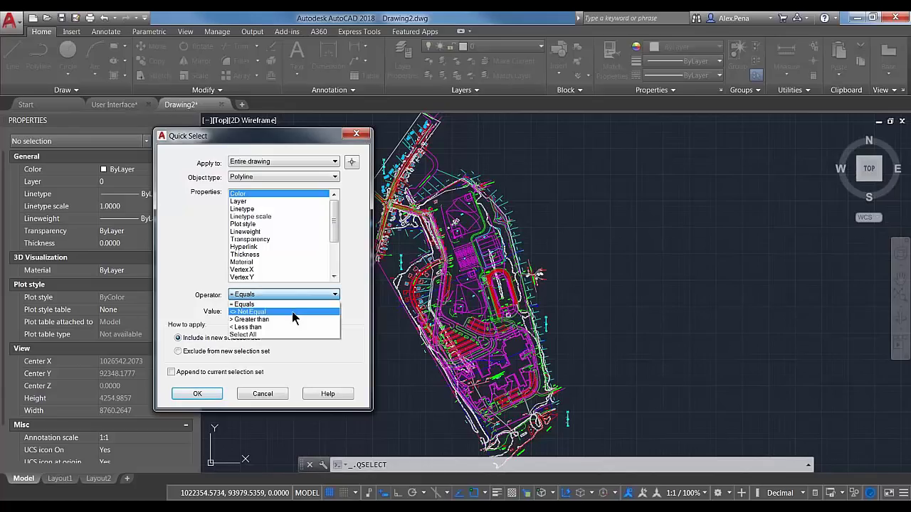
click(215, 287)
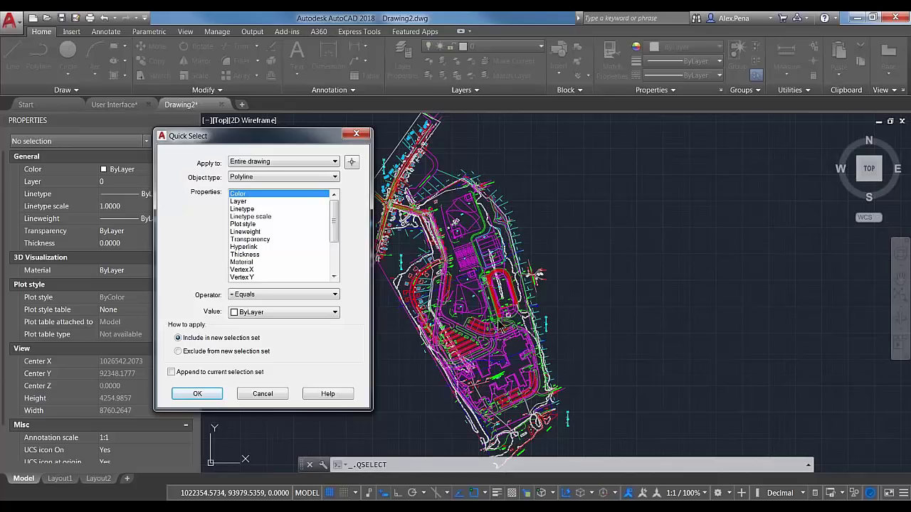
click(197, 393)
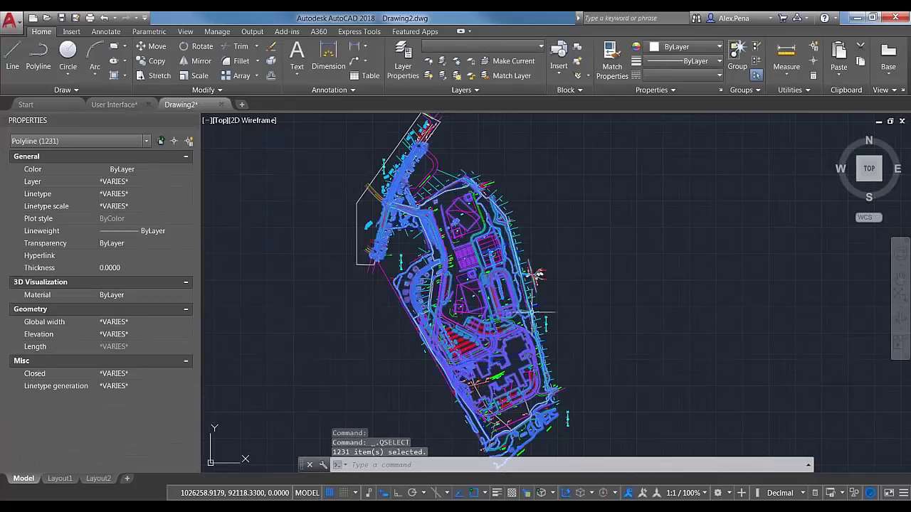
Review the object types in the 1231-polyline selection and reopen Quick Select on it
scroll(442, 285, up, 7)
scroll(447, 240, up, 2)
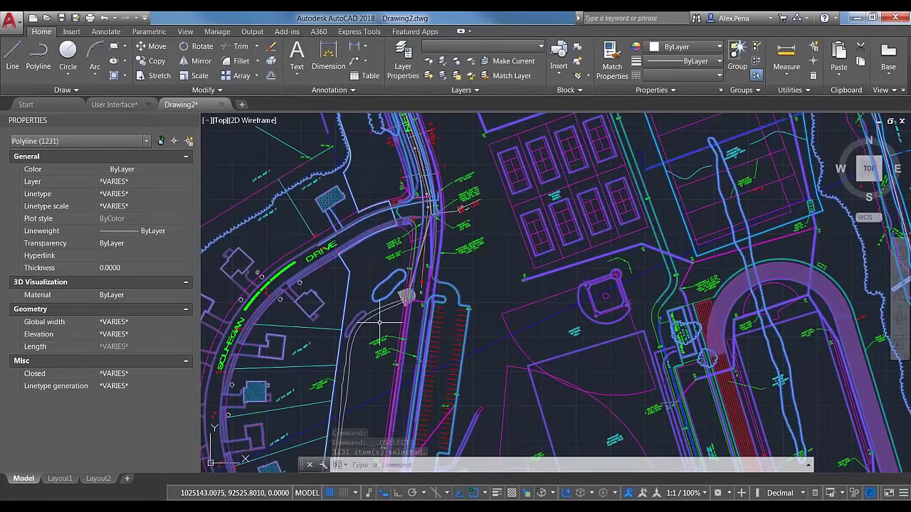
scroll(546, 297, down, 3)
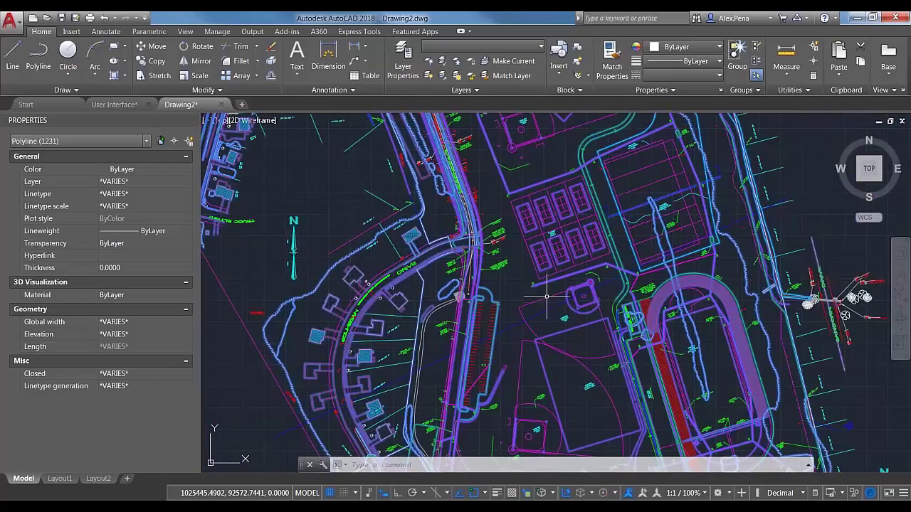
scroll(536, 297, down, 2)
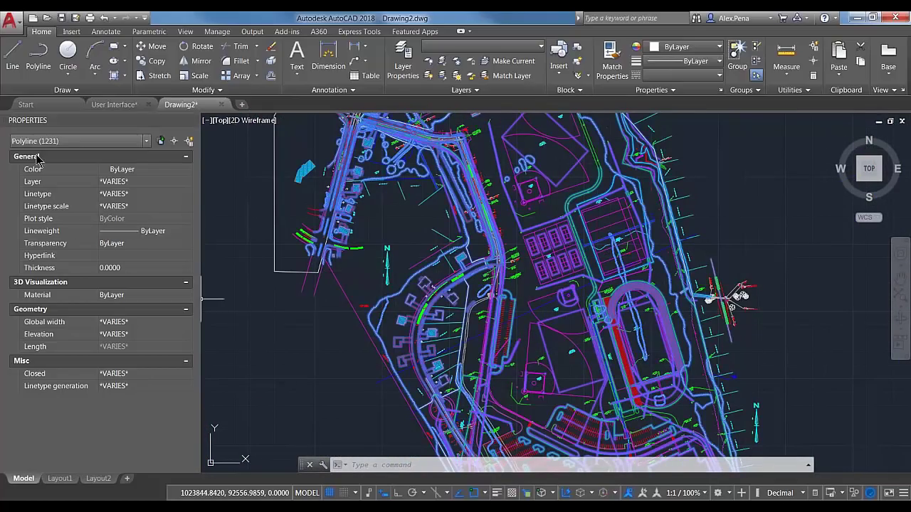
click(66, 143)
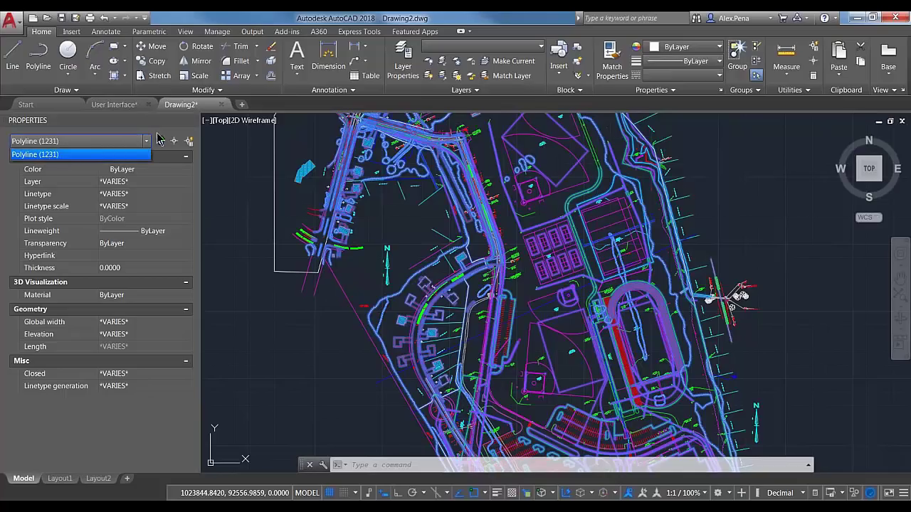
scroll(510, 253, down, 3)
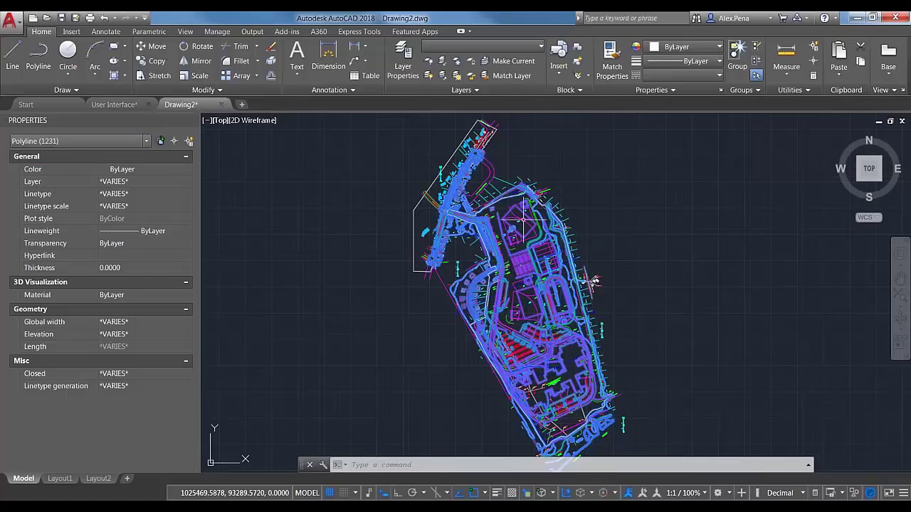
click(189, 141)
click(296, 162)
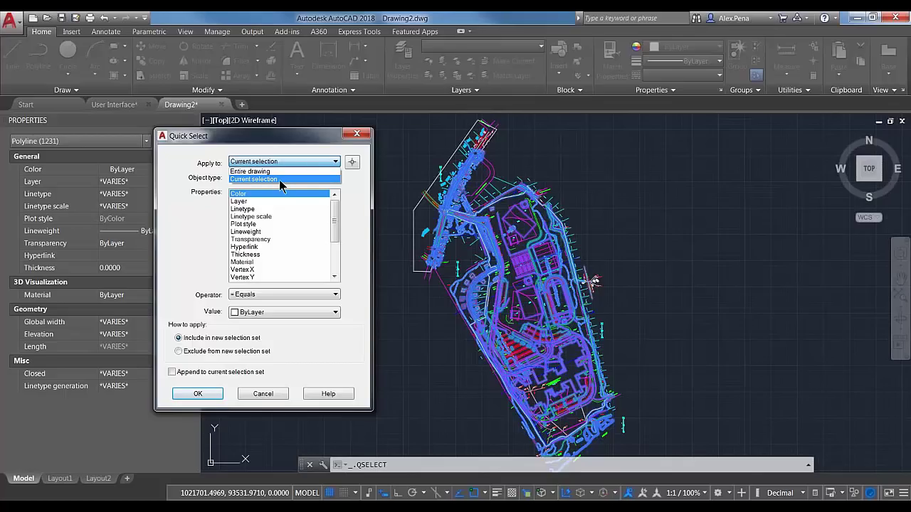
Try Transparency as the filter property on the current selection, then dismiss Quick Select unapplied
click(212, 195)
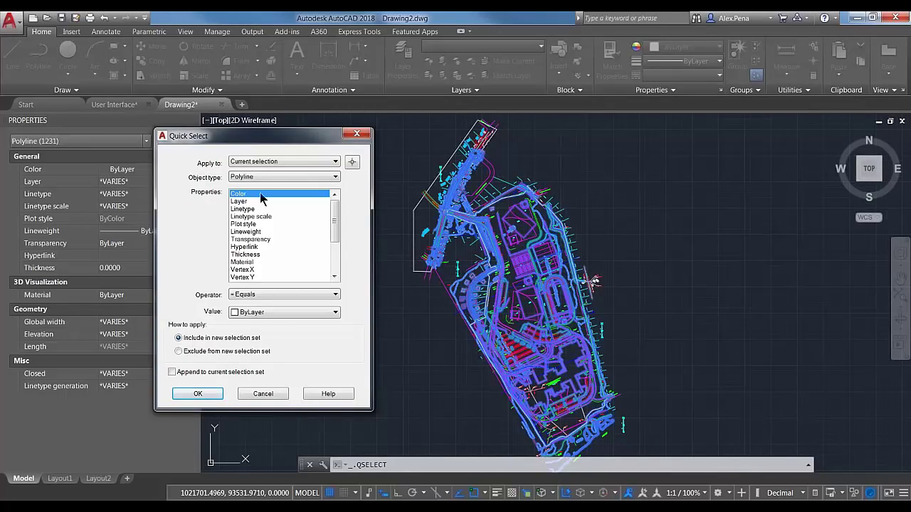
click(250, 239)
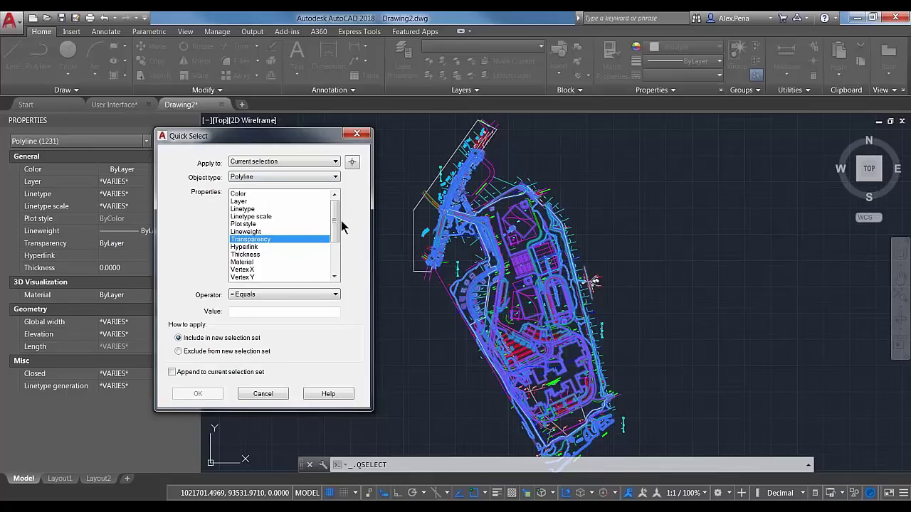
scroll(321, 246, down, 4)
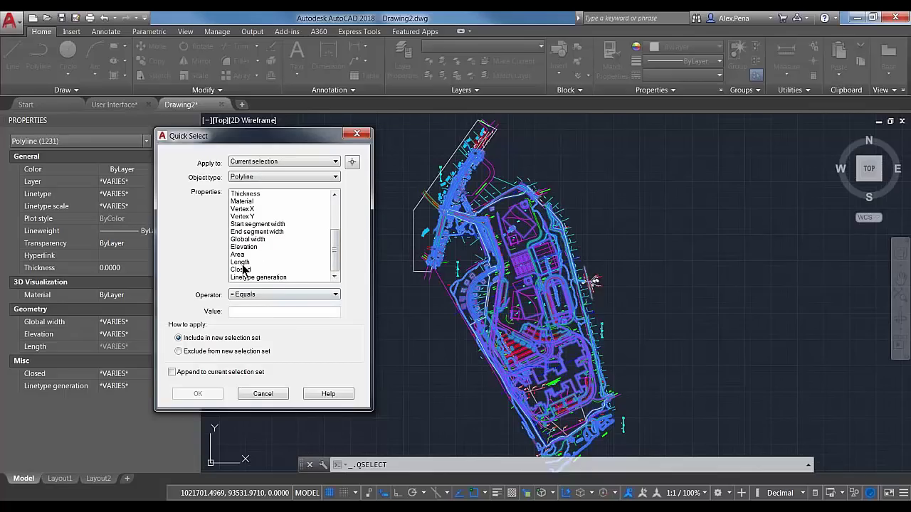
scroll(334, 250, up, 3)
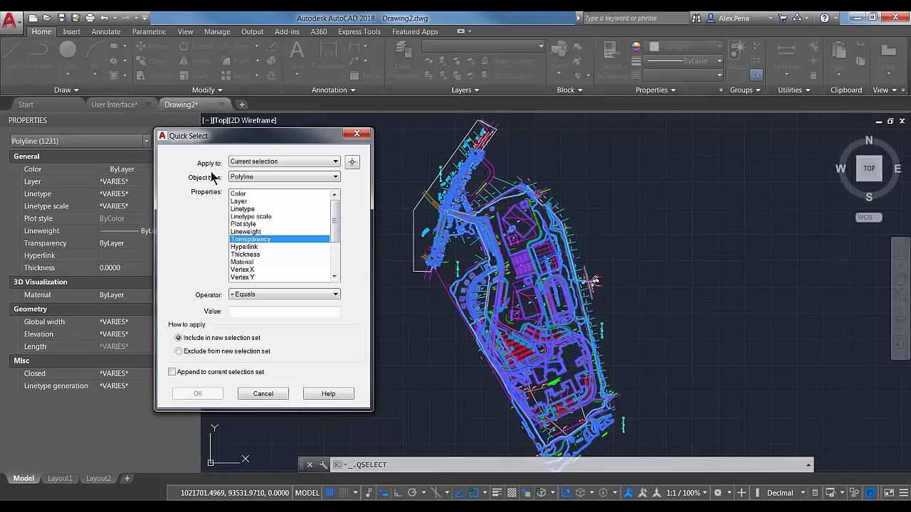
click(357, 135)
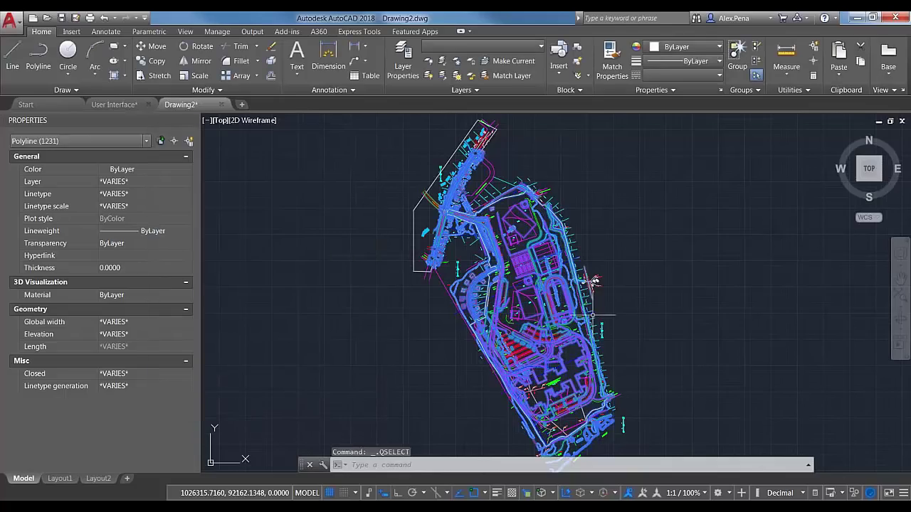
Apply Isolate Objects from the status bar to the 1231 polylines and zoom to inspect them
click(854, 492)
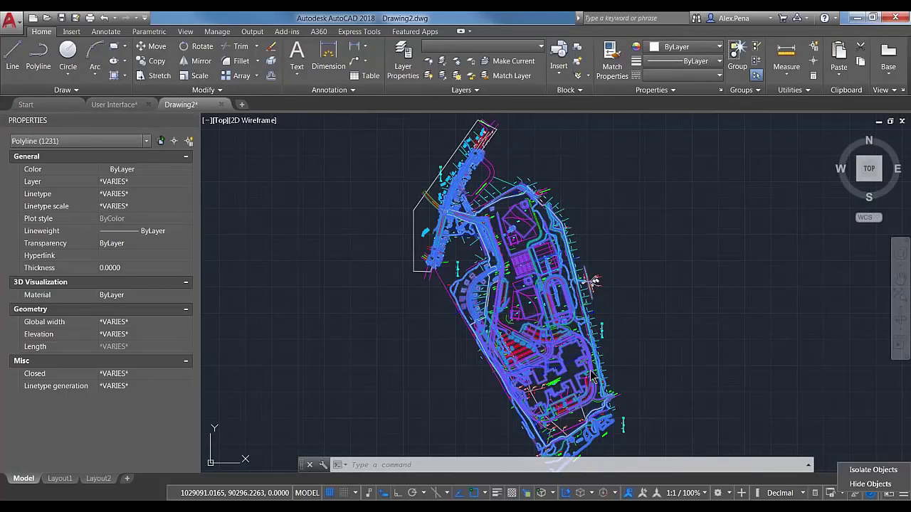
click(870, 471)
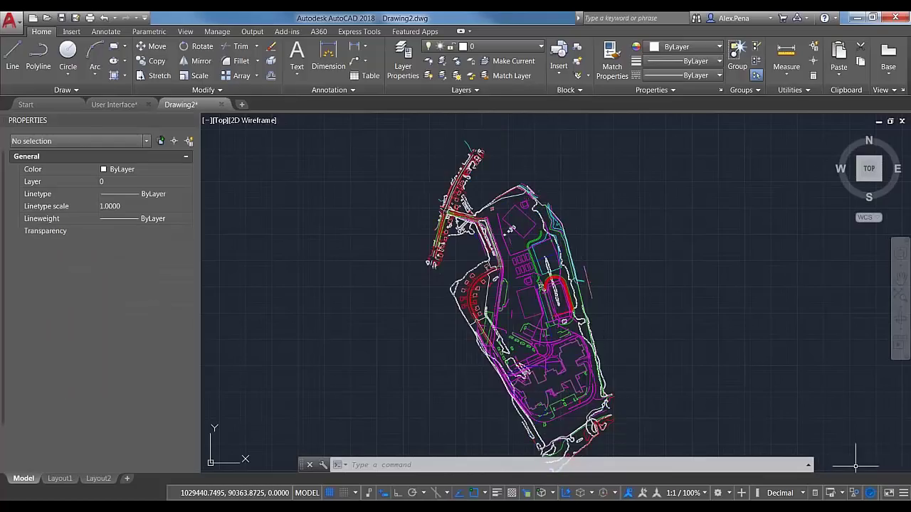
scroll(530, 307, up, 6)
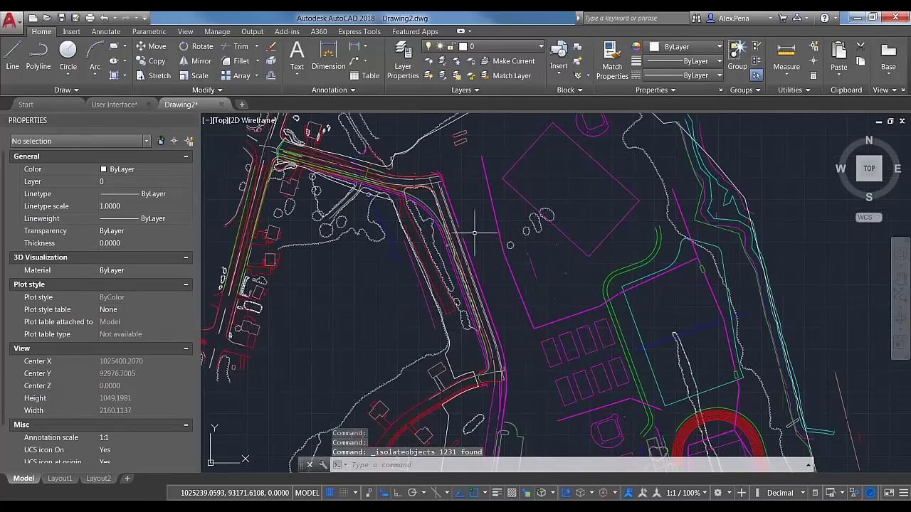
scroll(621, 318, down, 2)
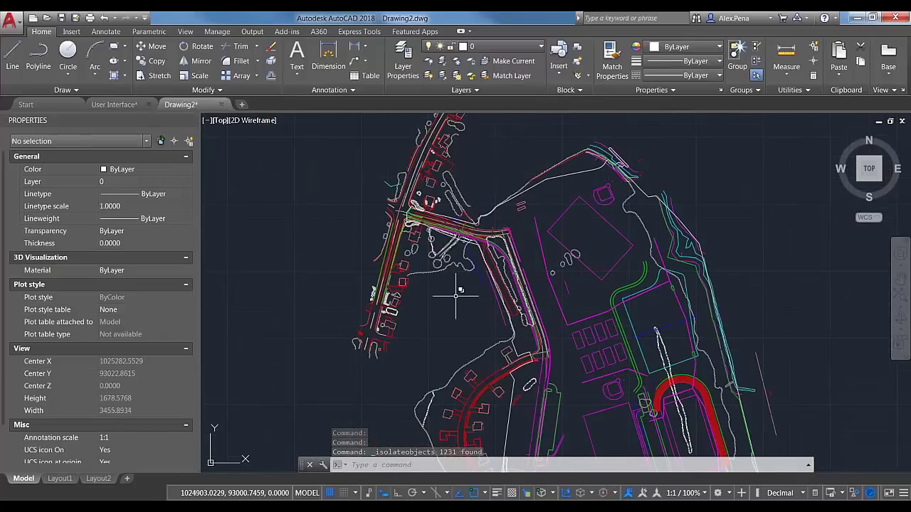
scroll(456, 258, up, 6)
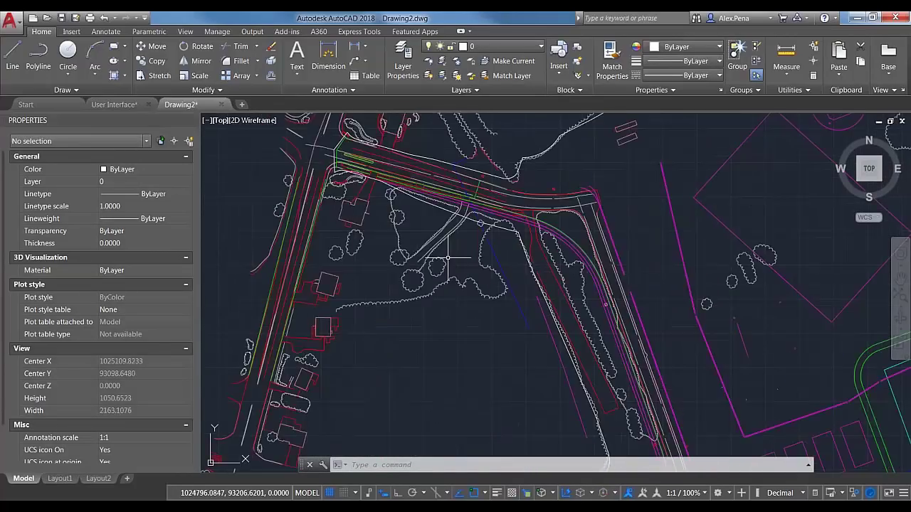
scroll(538, 315, down, 2)
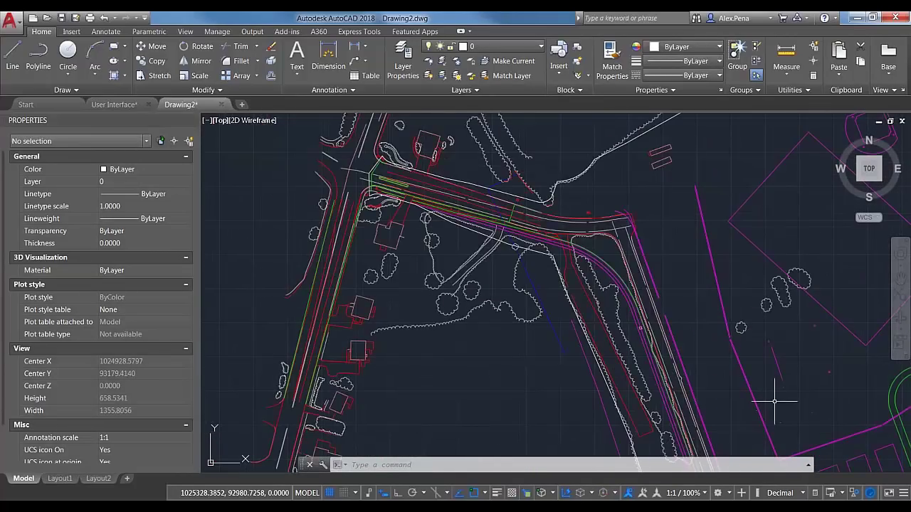
End object isolation so all 4668 objects display again
click(843, 489)
scroll(580, 340, down, 4)
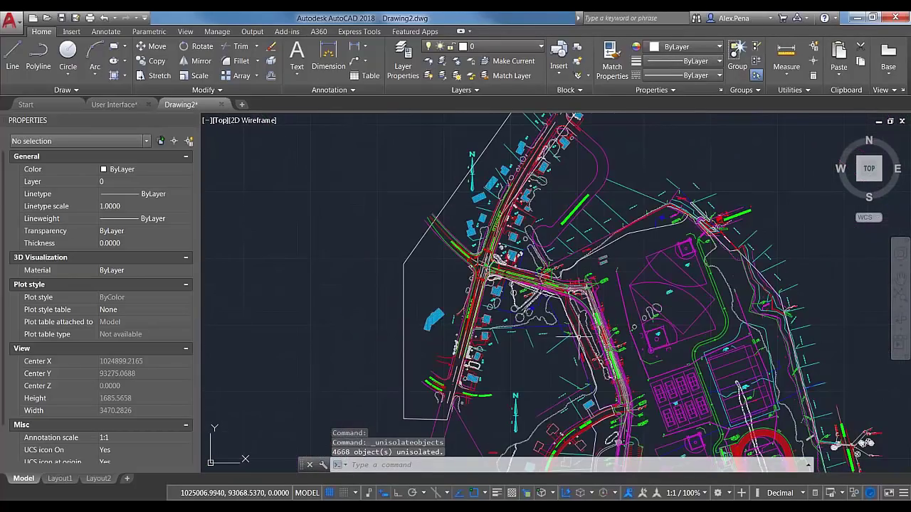
scroll(640, 306, down, 4)
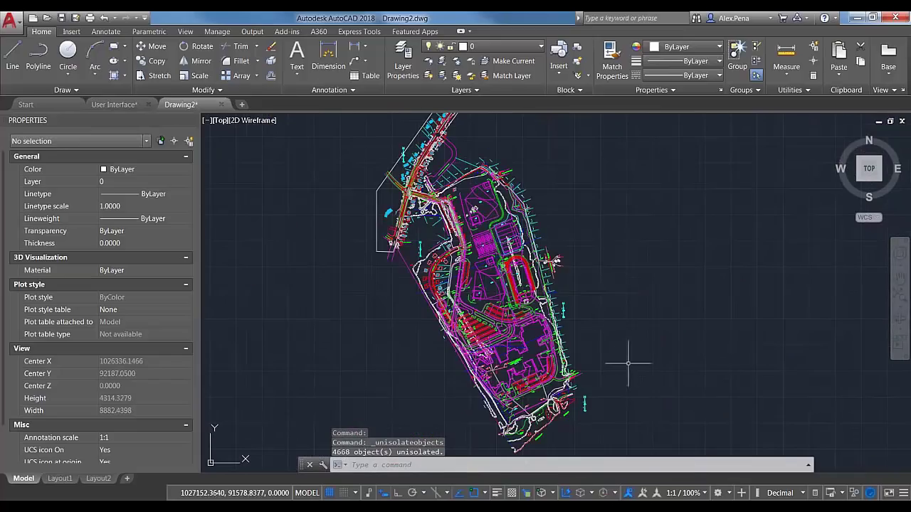
scroll(619, 356, up, 4)
Crossing-select four stray objects beside the blue blocks east of the buildings and hide them
click(558, 340)
click(535, 310)
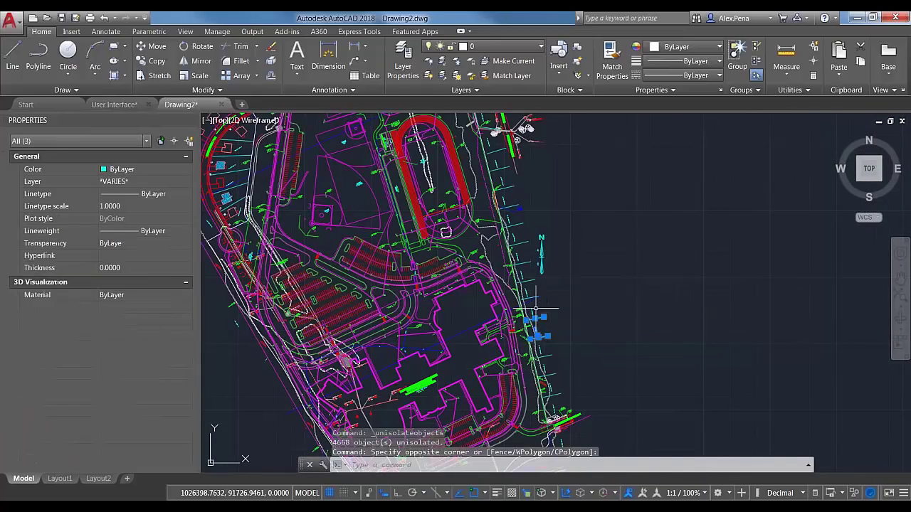
scroll(545, 320, up, 3)
click(567, 311)
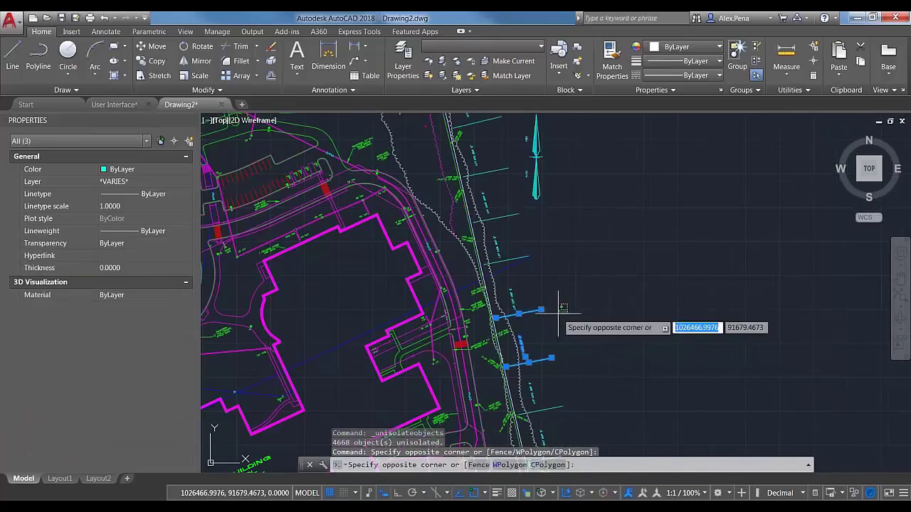
click(504, 242)
scroll(627, 346, down, 4)
middle_drag(626, 346, 615, 248)
click(870, 493)
click(872, 486)
scroll(541, 288, down, 2)
middle_drag(432, 257, 493, 271)
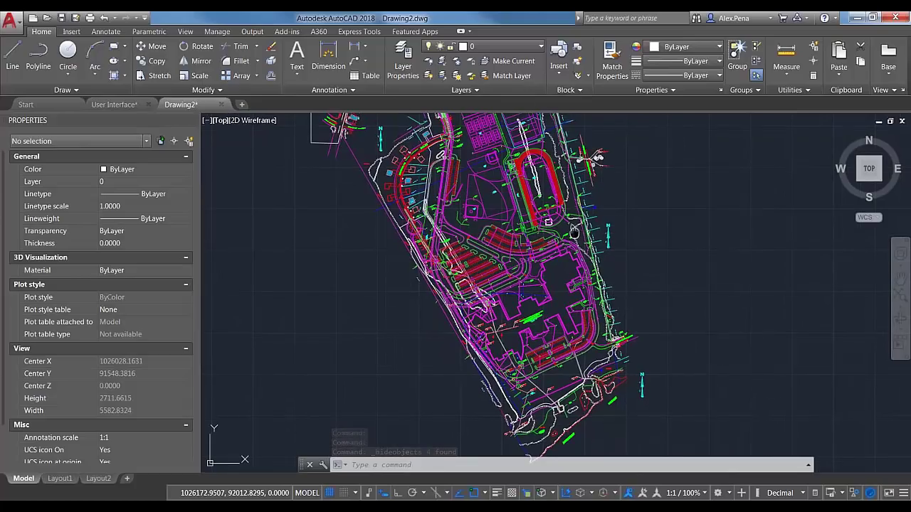
Select 62 site-plan objects with a crossing window, hide them, and check the result
click(593, 305)
click(530, 287)
middle_drag(608, 251, 629, 436)
click(605, 260)
click(484, 239)
click(854, 493)
click(811, 478)
scroll(508, 217, up, 5)
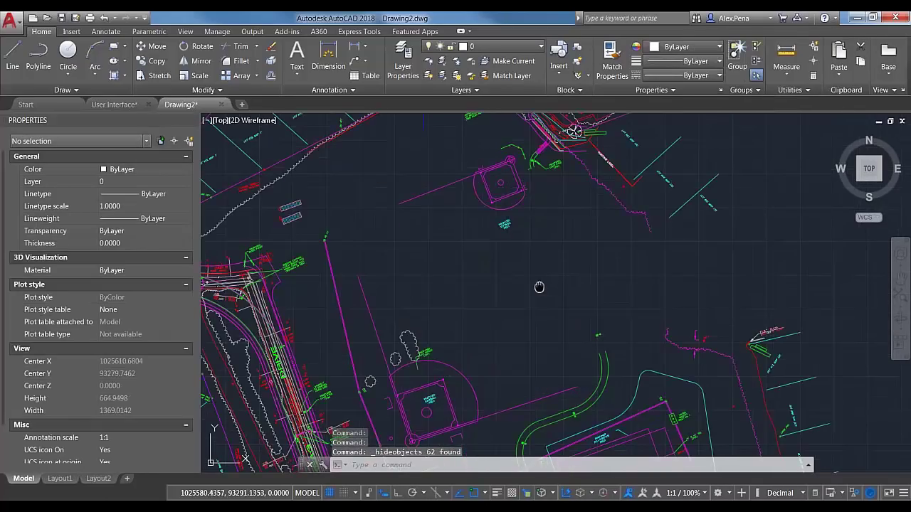
middle_drag(425, 215, 429, 240)
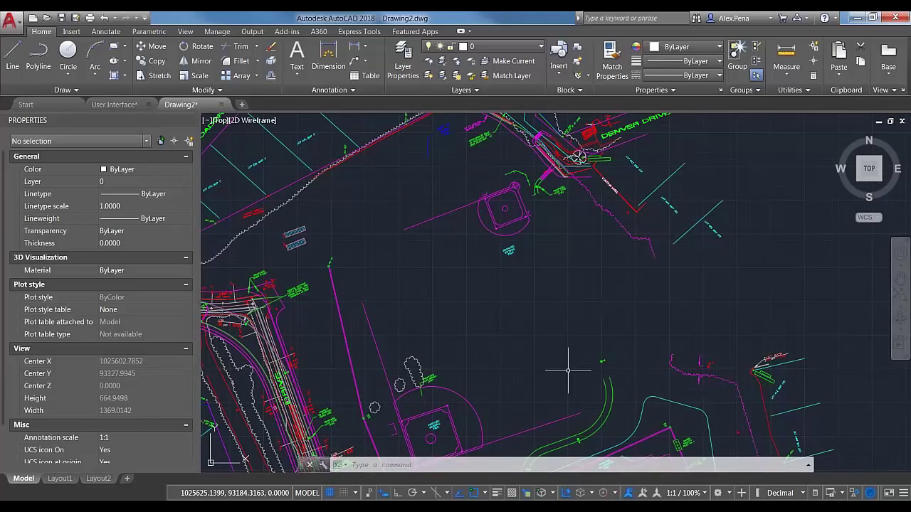
scroll(567, 370, down, 2)
scroll(591, 377, down, 2)
middle_drag(561, 377, 552, 358)
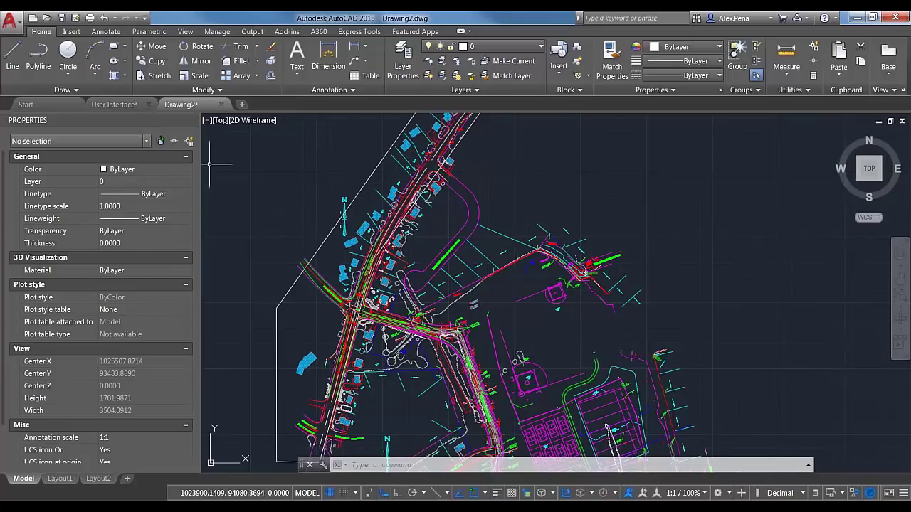
End object isolation so the 66 hidden objects reappear, then zoom out over the full plan
click(189, 141)
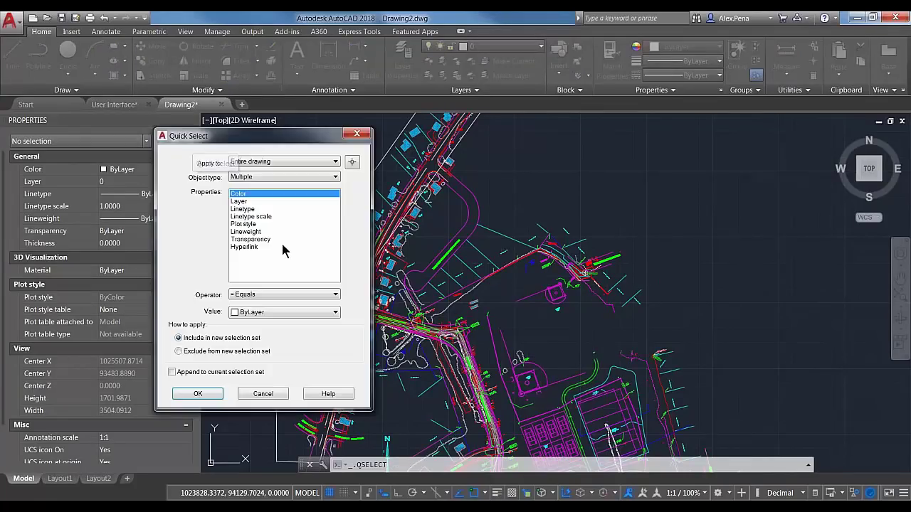
click(357, 134)
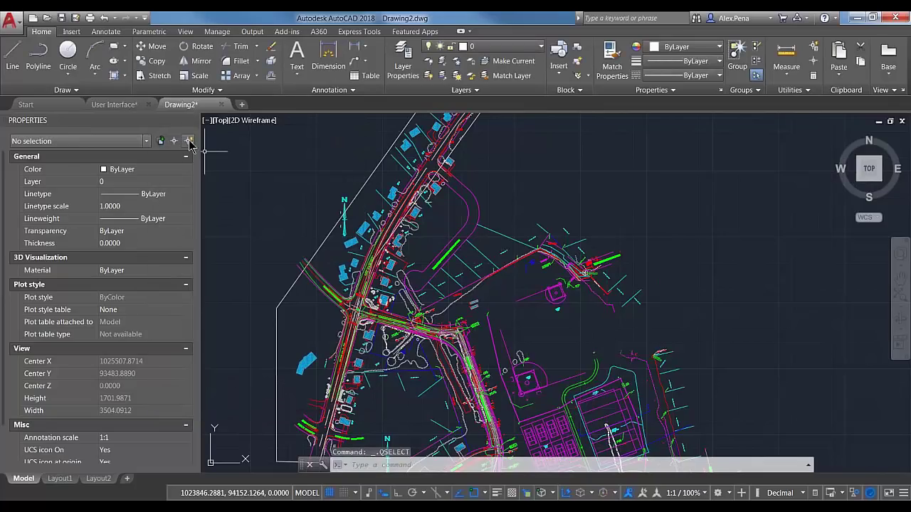
middle_drag(492, 368, 454, 311)
click(852, 496)
click(839, 484)
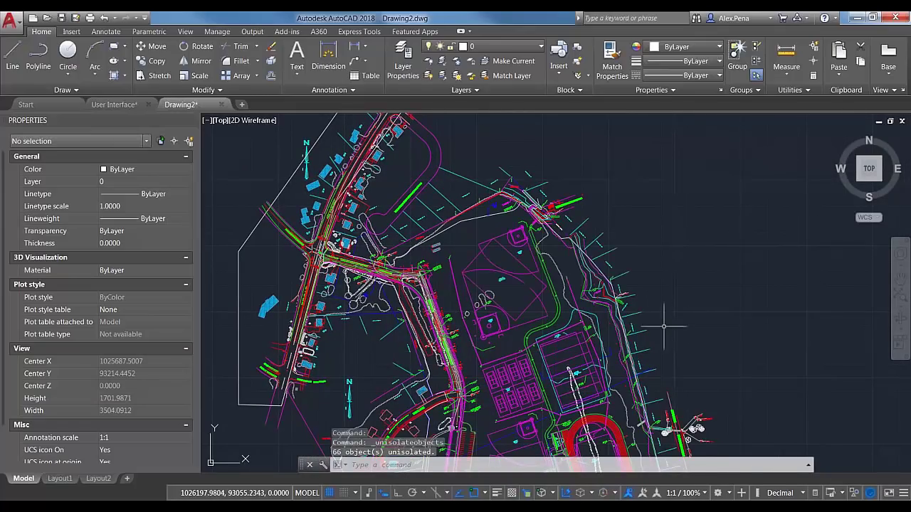
scroll(627, 326, down, 2)
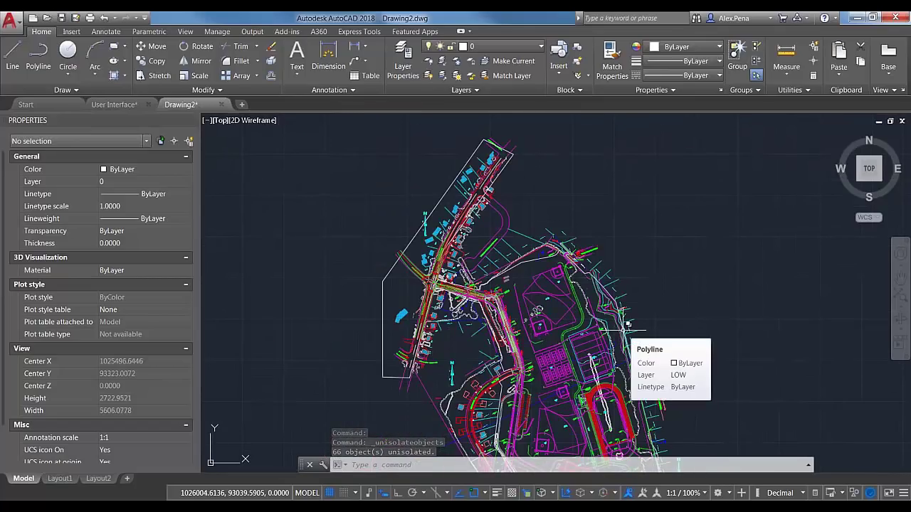
scroll(635, 348, down, 2)
scroll(619, 303, down, 2)
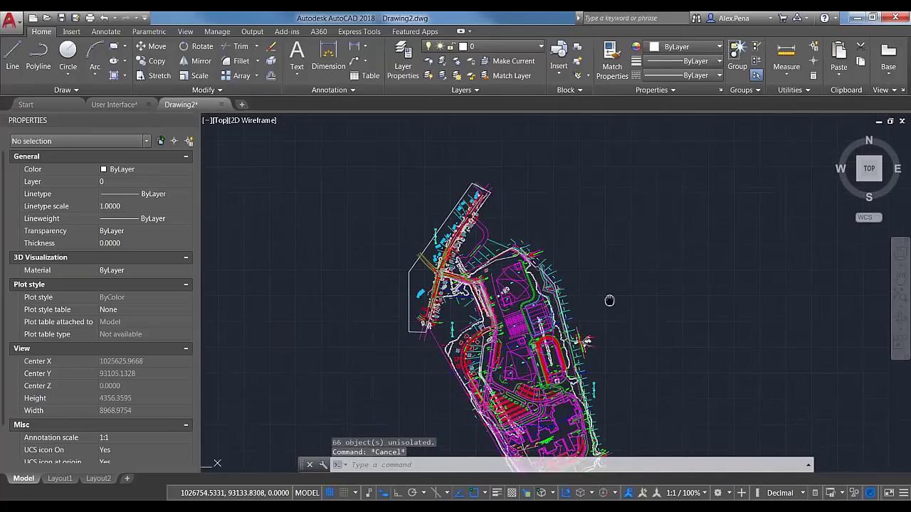
scroll(629, 303, down, 1)
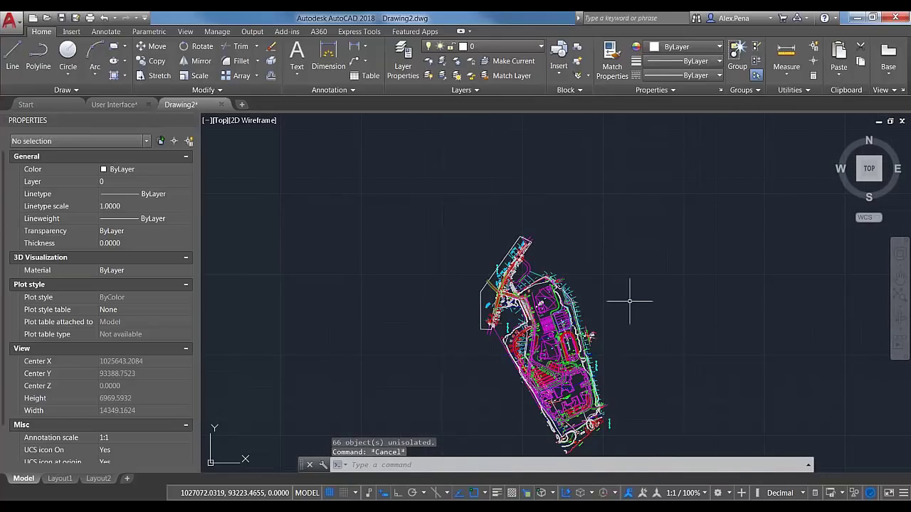
Draw a first four-segment zigzag line chain east of the site plan
text(MU)
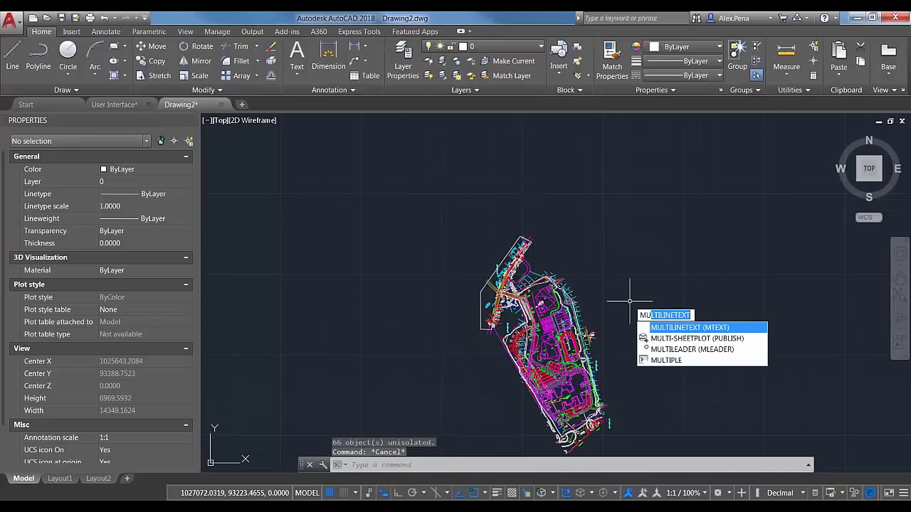
key(Escape)
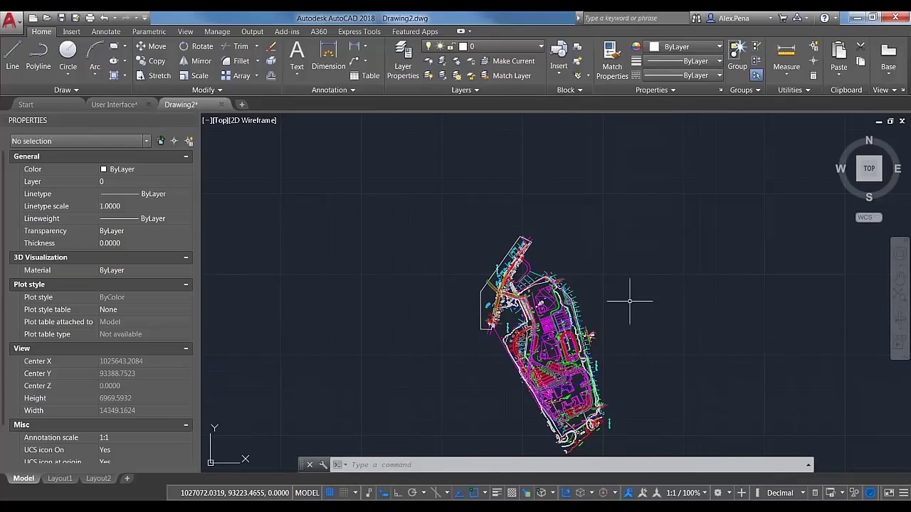
key(l)
key(Return)
click(677, 284)
click(677, 228)
click(720, 261)
click(714, 308)
click(756, 230)
key(Return)
Draw a closed six-sided stray line shape below the first zigzag
key(Return)
click(701, 378)
click(792, 378)
click(785, 335)
click(808, 335)
click(834, 364)
click(786, 425)
click(702, 378)
Draw a three-segment chain near the top, starting with a long horizontal segment
key(Return)
key(Return)
click(574, 163)
key(Escape)
key(Return)
click(619, 169)
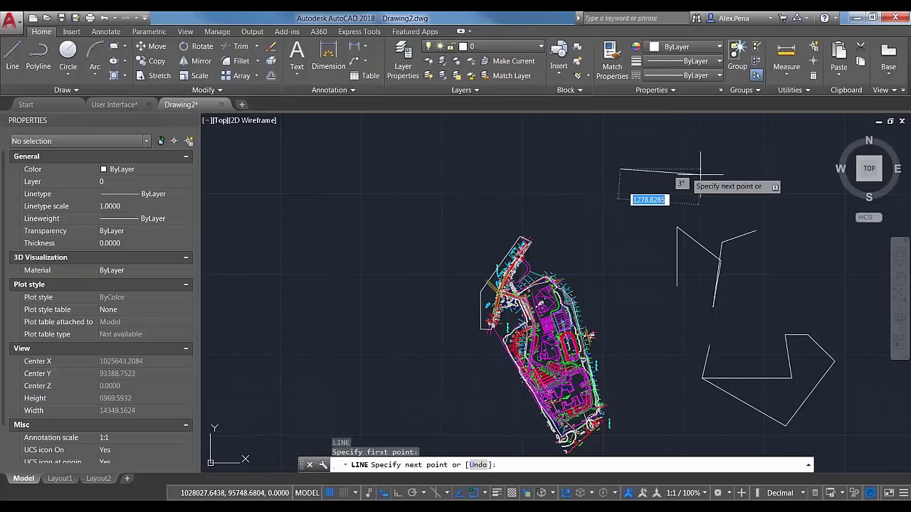
click(757, 172)
click(767, 195)
click(804, 202)
key(Return)
middle_drag(767, 229, 534, 255)
Draw a five-segment stray chain at the upper right, then enter MULTIPLE with line
key(Return)
click(642, 236)
click(717, 245)
click(708, 192)
click(761, 210)
click(761, 257)
click(799, 266)
key(Escape)
key(Escape)
text(multiple)
key(Return)
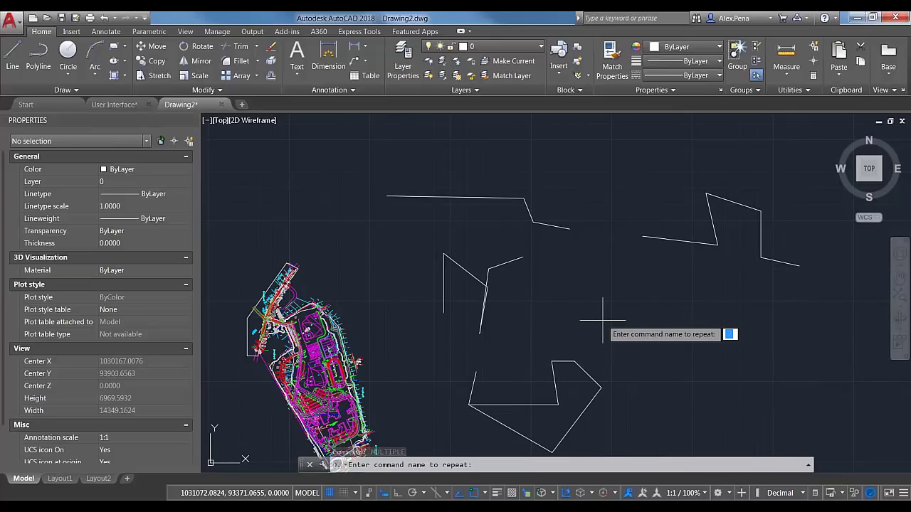
text(lin)
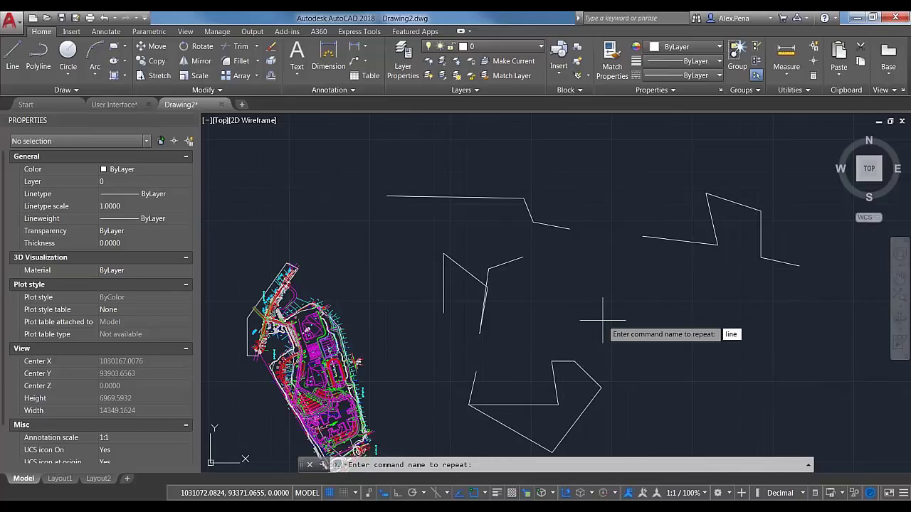
Draw a six-segment zigzag chain with the repeating line command
text(e)
key(Return)
click(599, 334)
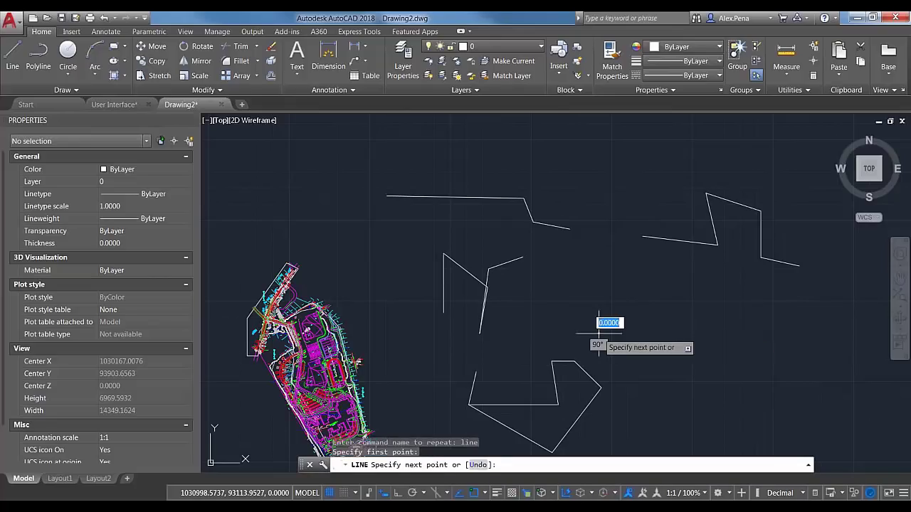
click(715, 336)
click(706, 292)
click(751, 292)
click(751, 323)
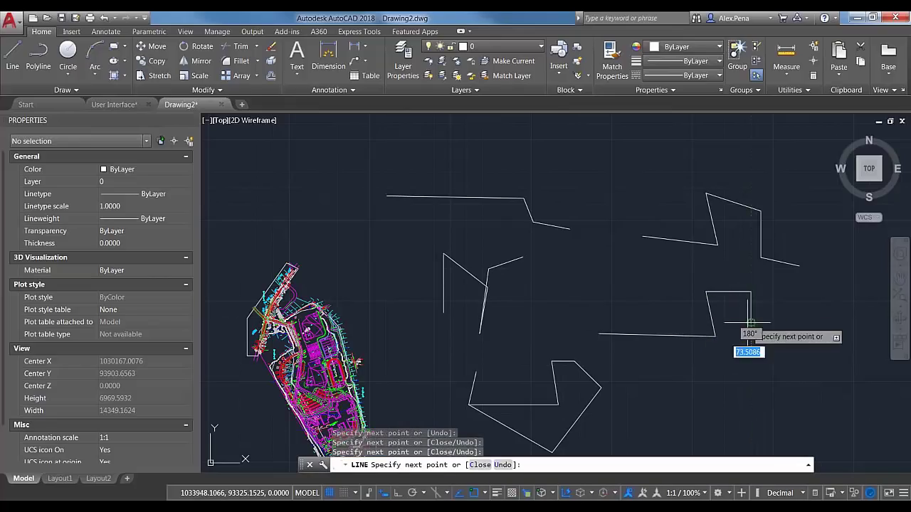
click(803, 346)
click(760, 362)
key(Return)
key(Return)
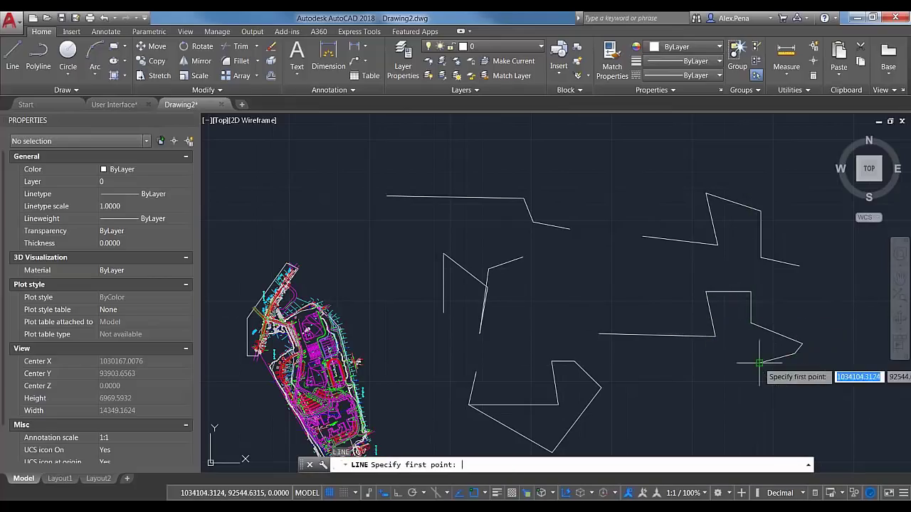
Draw a seven-segment chain starting from an existing line's end
middle_drag(749, 389, 656, 344)
click(709, 300)
click(751, 284)
click(765, 333)
click(810, 340)
click(810, 283)
click(728, 226)
click(698, 269)
click(734, 361)
key(Return)
key(Return)
Draw another six-segment chain further left, running up, right and down
mouse_move(811, 374)
middle_down()
mouse_move(778, 372)
mouse_move(773, 344)
mouse_move(598, 296)
middle_up()
click(598, 296)
click(598, 212)
click(655, 212)
click(662, 311)
click(650, 396)
click(743, 377)
click(743, 326)
key(Return)
key(Return)
Add a final three-segment chain at the lower left and cancel the line command
scroll(600, 387, up, 1)
click(553, 369)
click(540, 326)
click(583, 355)
click(541, 403)
key(Escape)
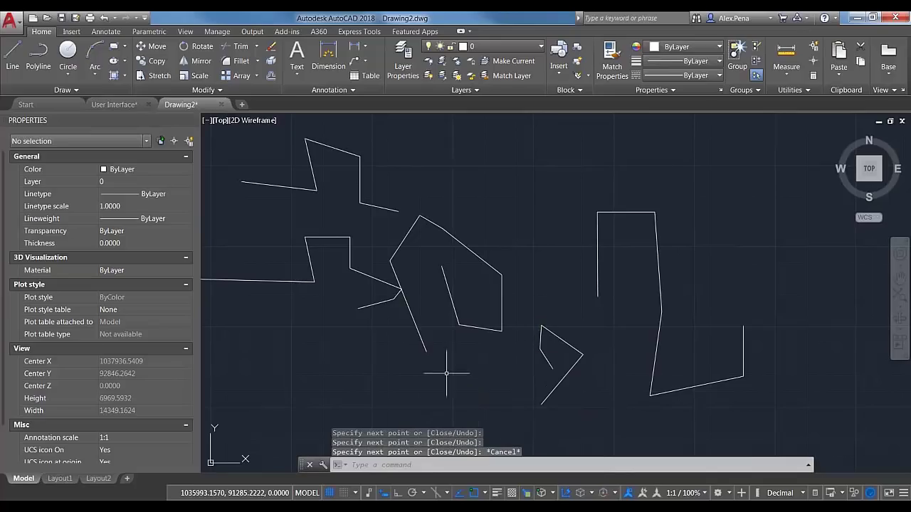
Zoom and pan to frame all the stray zigzag lines east of the site plan
scroll(459, 375, down, 4)
middle_drag(328, 335, 518, 311)
scroll(439, 325, down, 3)
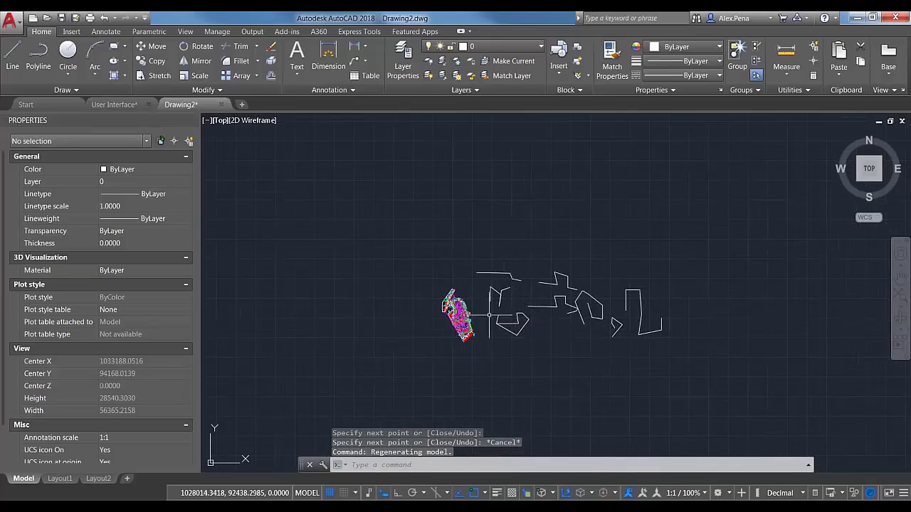
scroll(483, 301, up, 2)
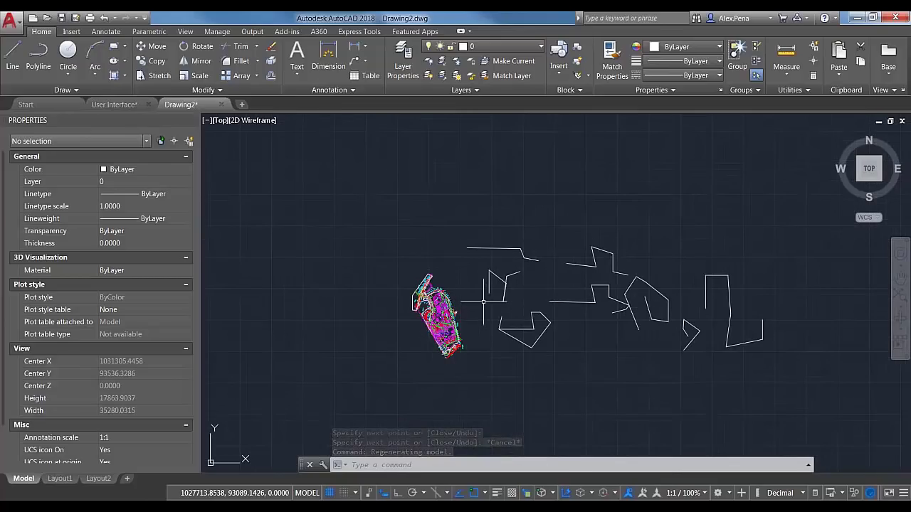
scroll(533, 299, up, 2)
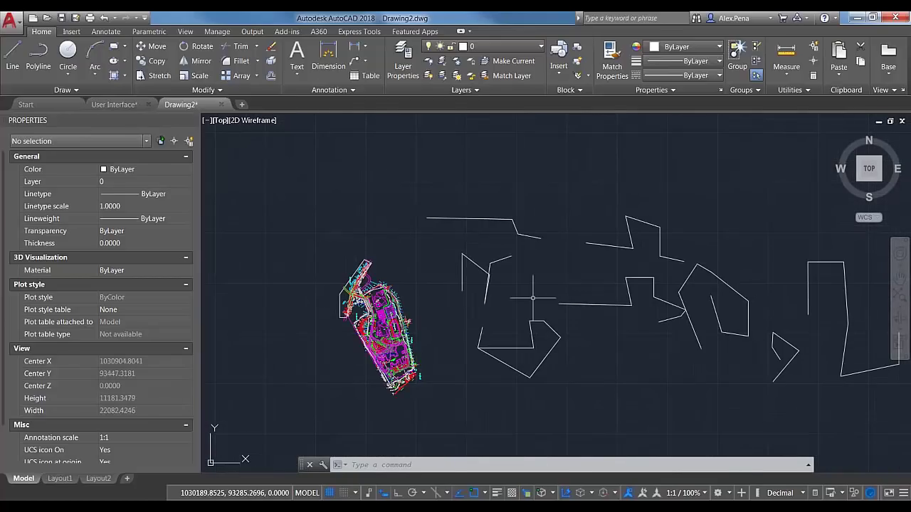
middle_drag(532, 299, 496, 309)
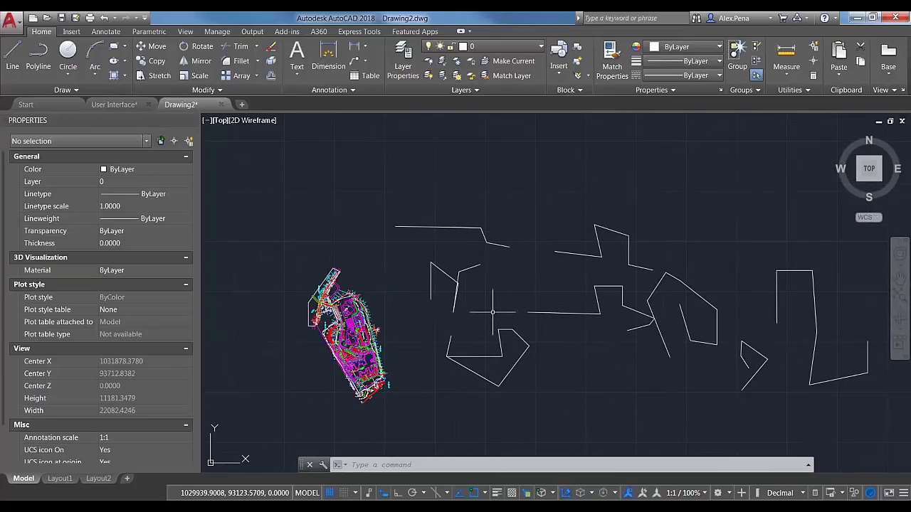
scroll(377, 319, up, 2)
middle_drag(434, 302, 444, 305)
scroll(442, 303, up, 2)
mouse_move(494, 290)
middle_down()
mouse_move(535, 274)
mouse_move(565, 247)
middle_up()
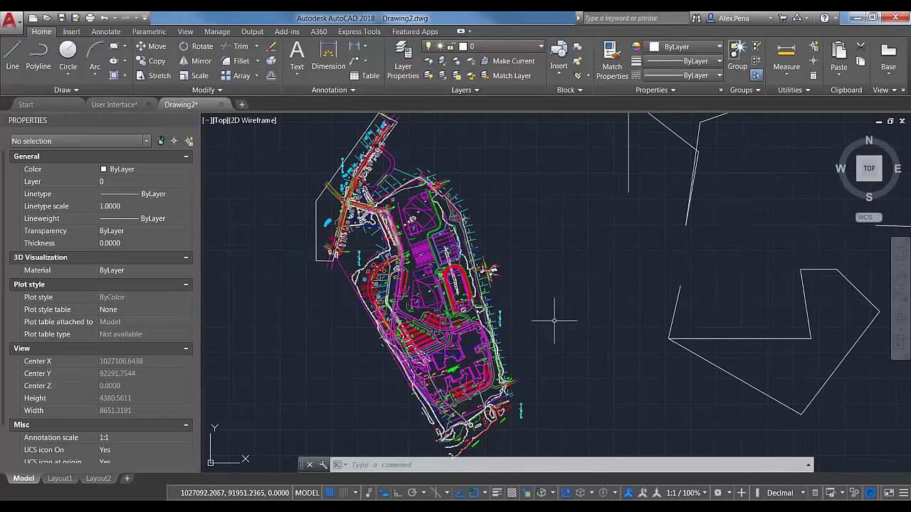
scroll(553, 321, down, 2)
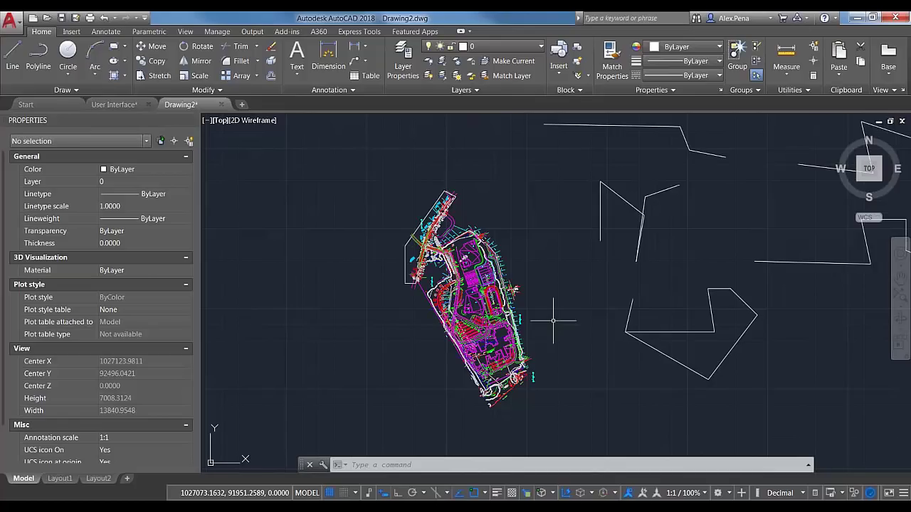
scroll(621, 230, down, 3)
mouse_move(545, 272)
middle_down()
mouse_move(594, 312)
mouse_move(526, 328)
middle_up()
Crossing-select the 44 stray lines and delete them
click(809, 345)
click(472, 145)
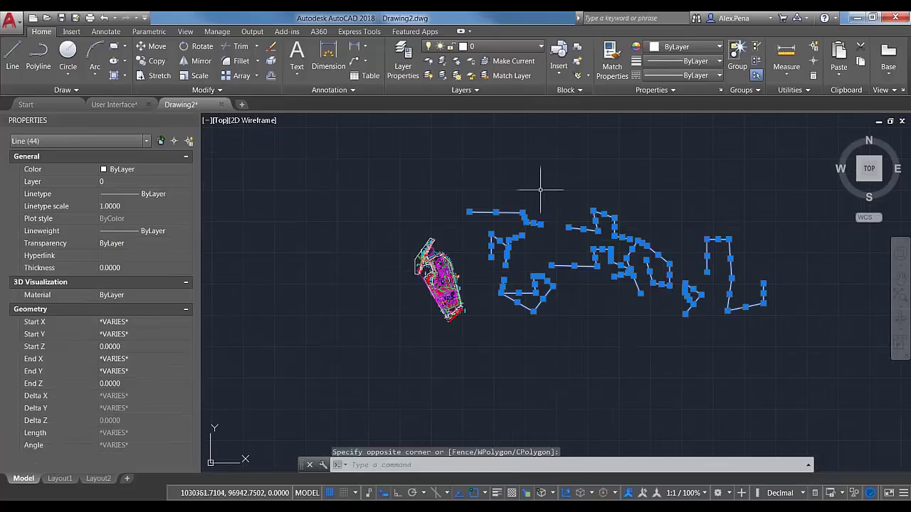
key(Delete)
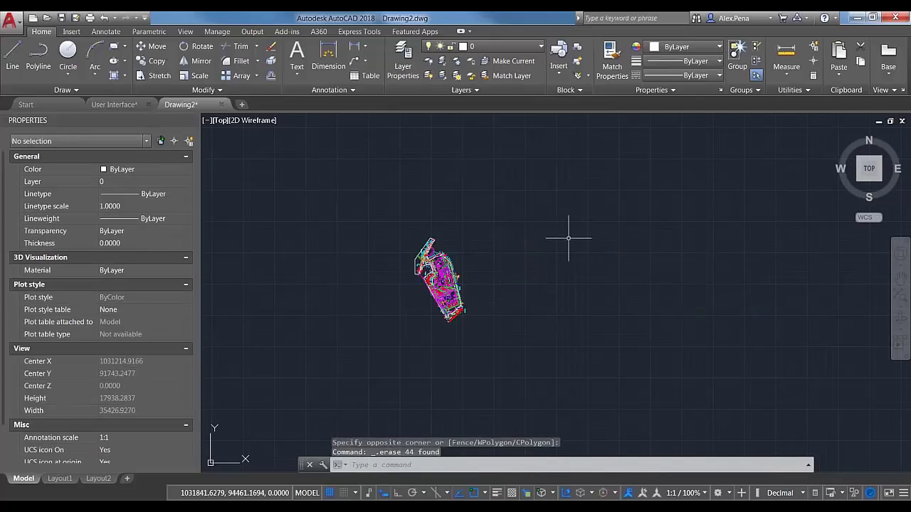
key(Escape)
mouse_move(542, 330)
middle_down()
mouse_move(492, 308)
mouse_move(538, 301)
middle_up()
Open the Purge dialog, inspect the dimension styles group, and close it
text(PURGE)
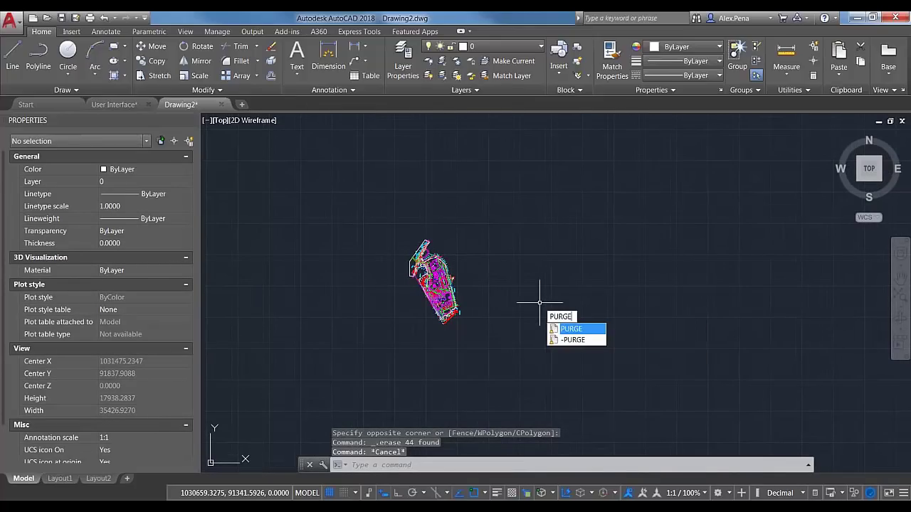
key(Return)
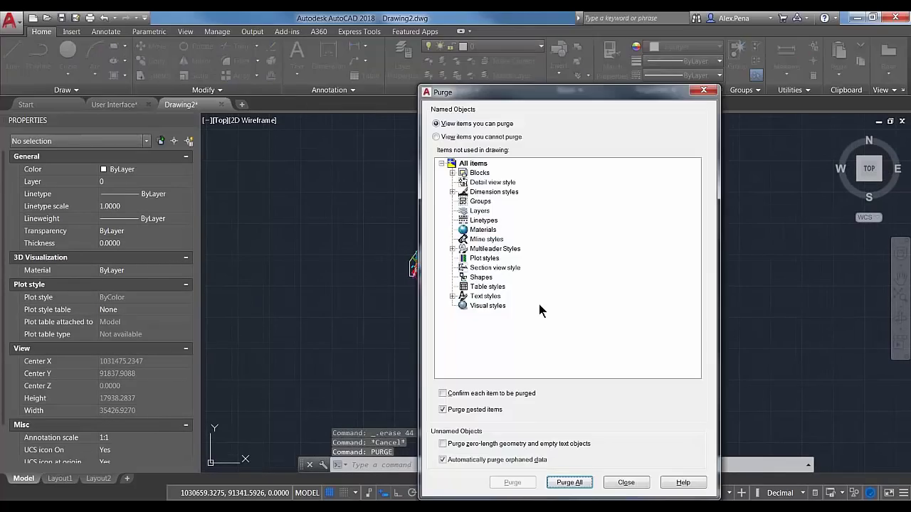
click(453, 192)
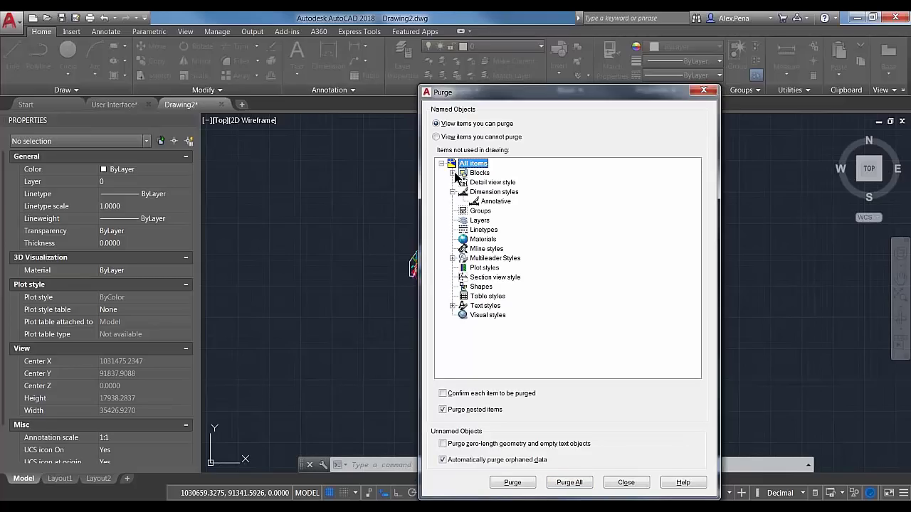
click(700, 92)
scroll(444, 284, up, 3)
Rerun PURGE and use Purge All to remove every unused item
text(purge)
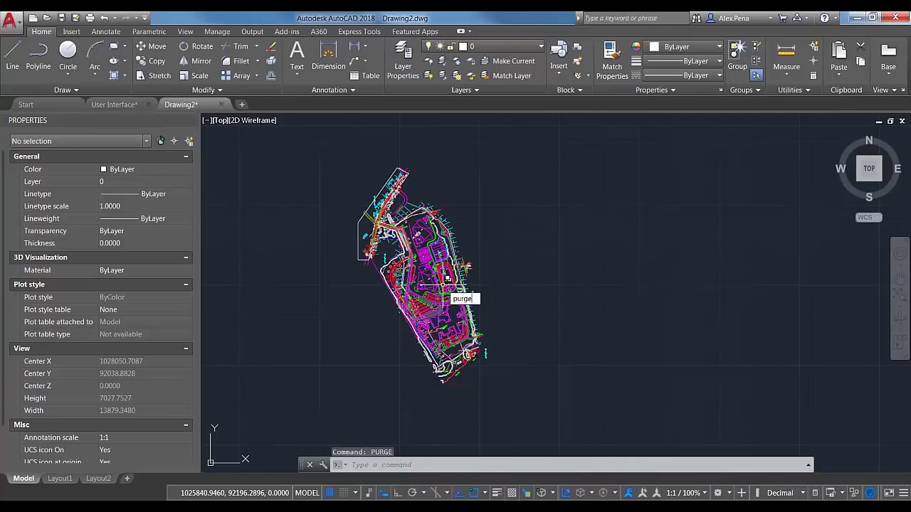
key(Return)
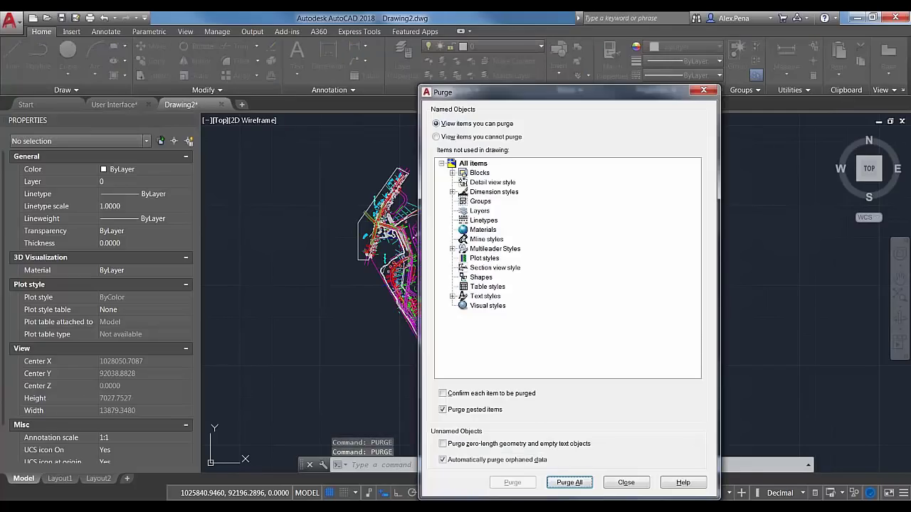
click(569, 483)
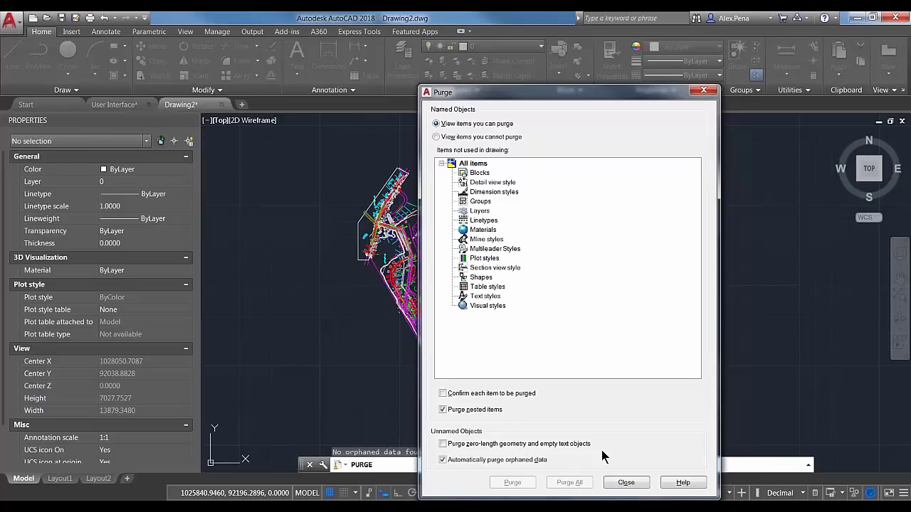
click(628, 482)
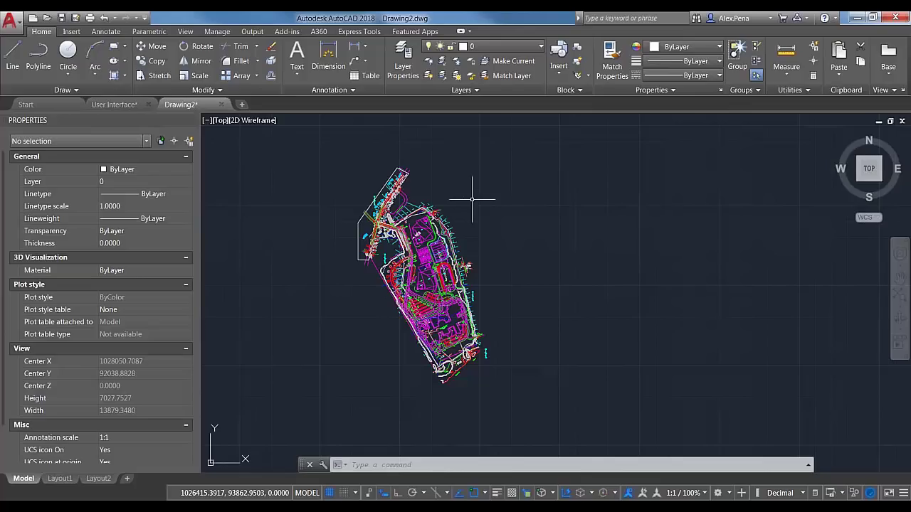
Quick Select 3D Polylines with Vertex Z greater than 0, which finds 0 items
click(189, 140)
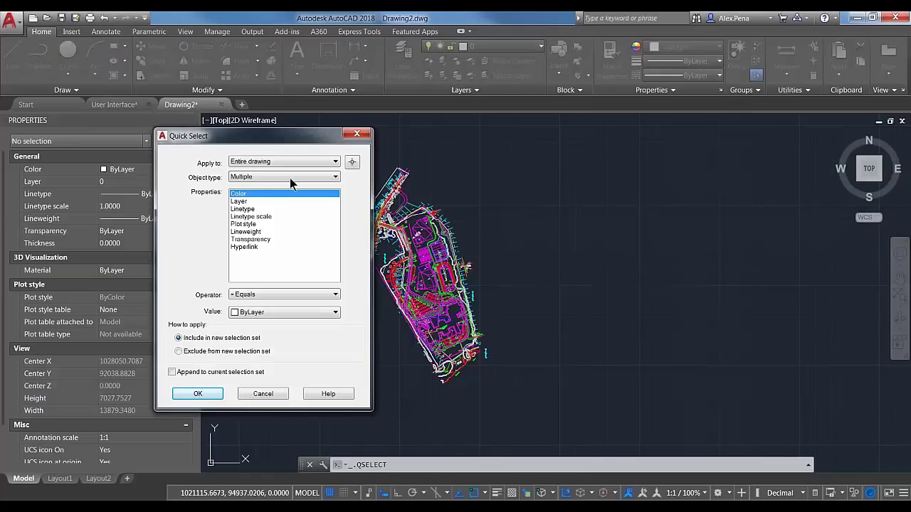
click(261, 176)
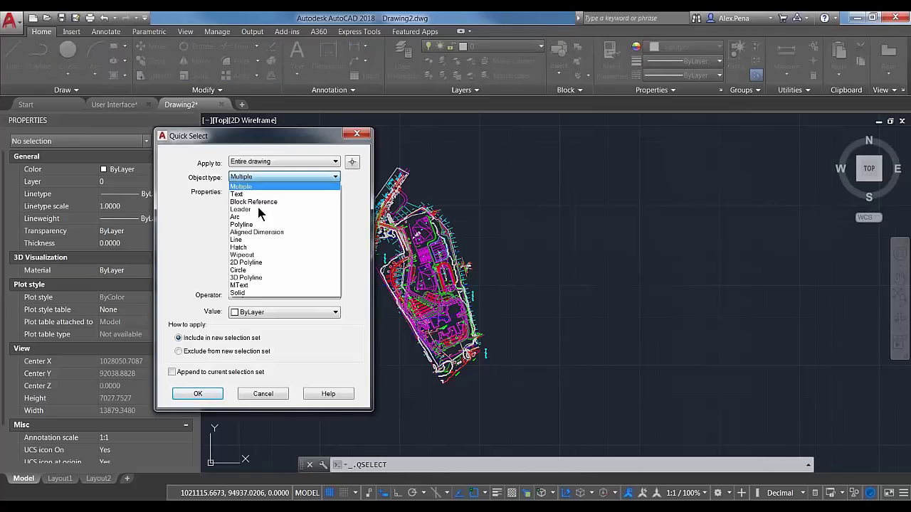
click(254, 277)
scroll(333, 226, down, 1)
click(260, 255)
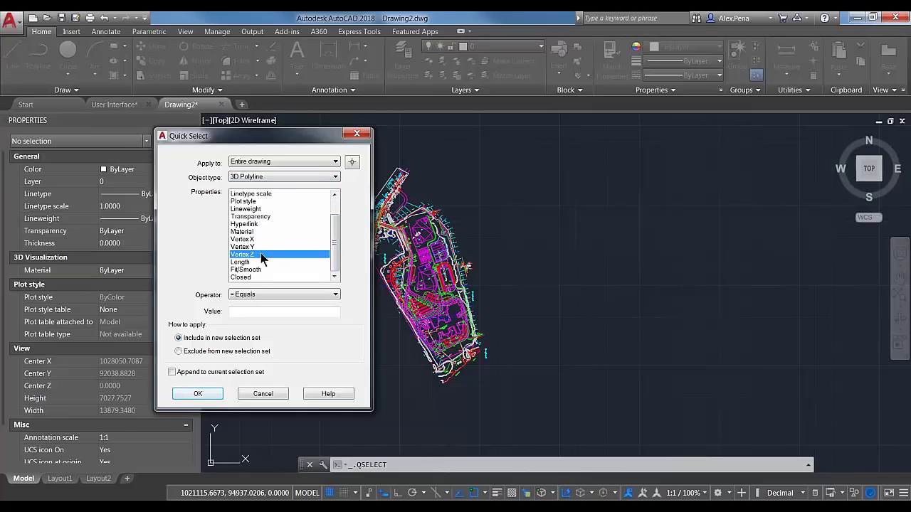
click(254, 295)
click(257, 320)
click(264, 313)
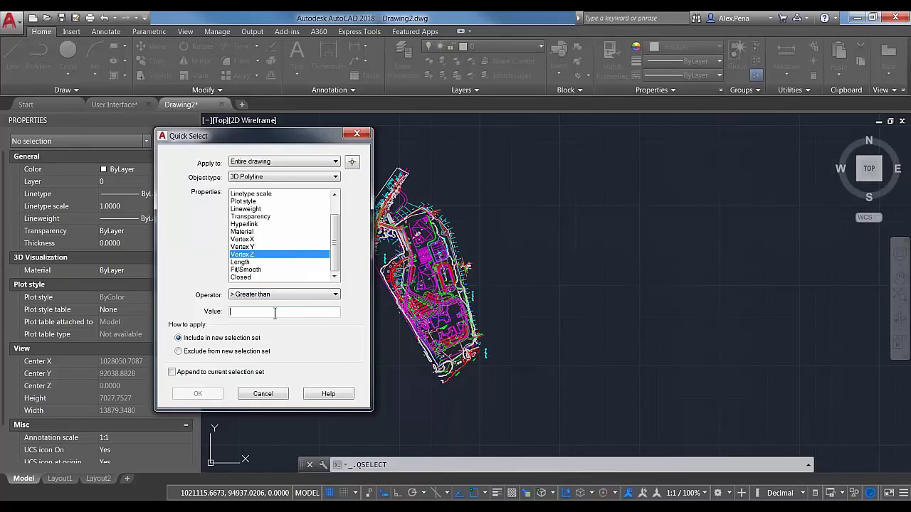
text(0)
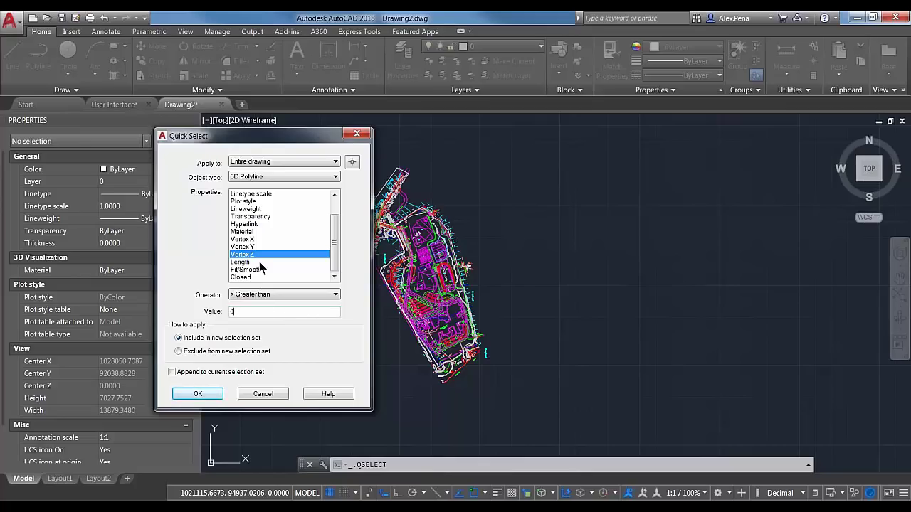
click(198, 393)
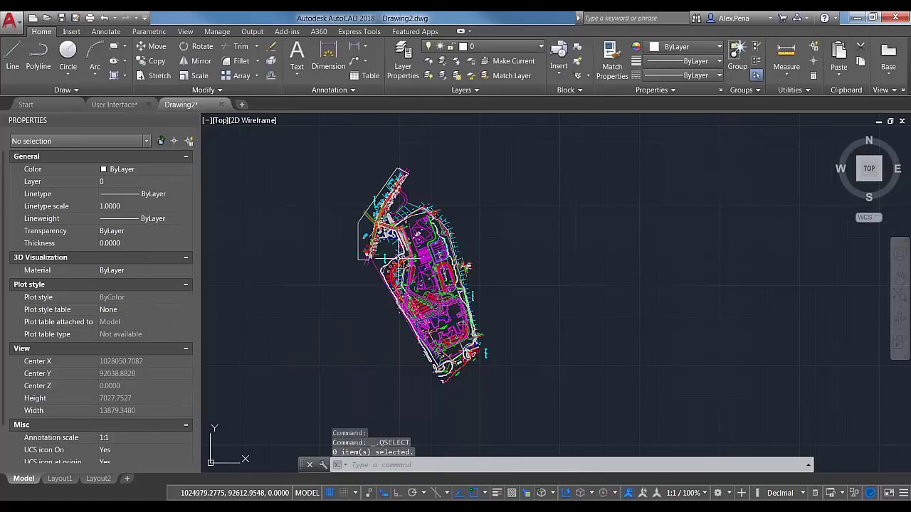
scroll(207, 349, down, 4)
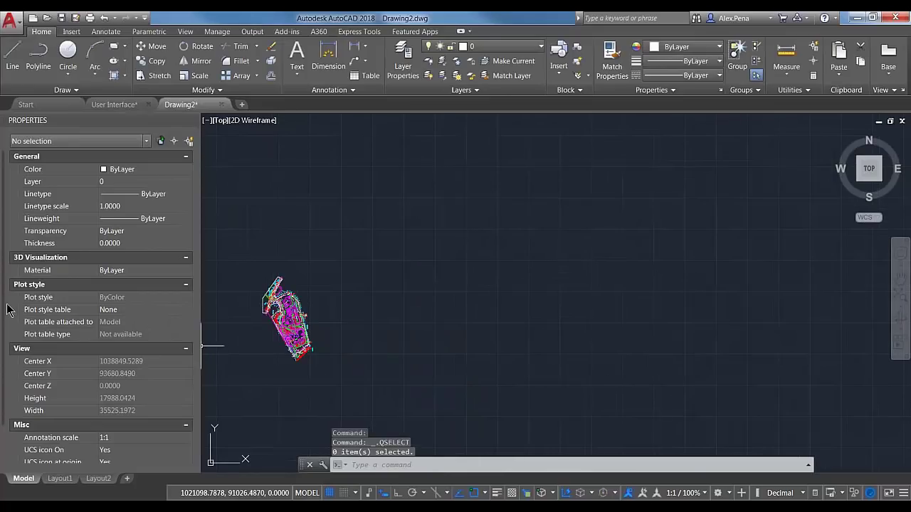
scroll(4, 338, down, 3)
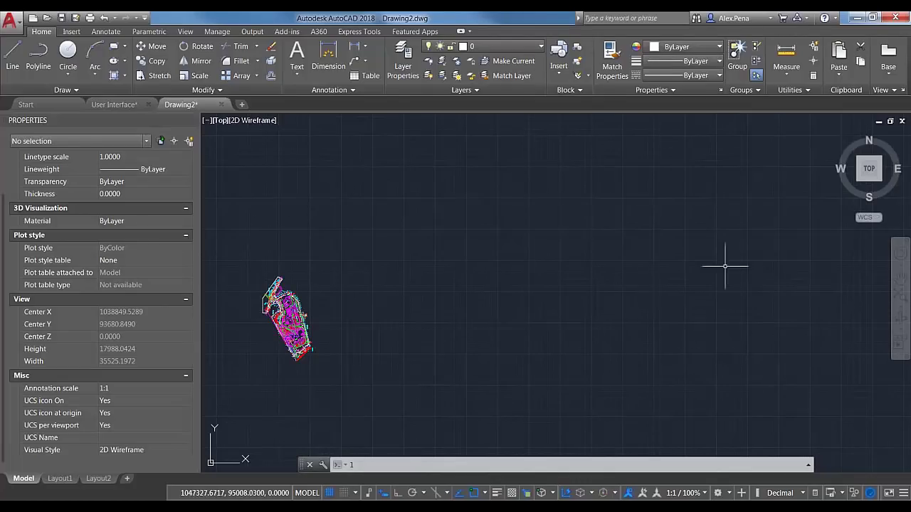
Draw a short vertical line beside the plan, then zoom to the drawing extents
text(1)
key(Escape)
key(Escape)
scroll(672, 264, down, 3)
scroll(414, 365, down, 2)
text(l)
key(Return)
click(789, 227)
click(787, 261)
key(Escape)
text(zoom)
key(Return)
text(e)
key(Return)
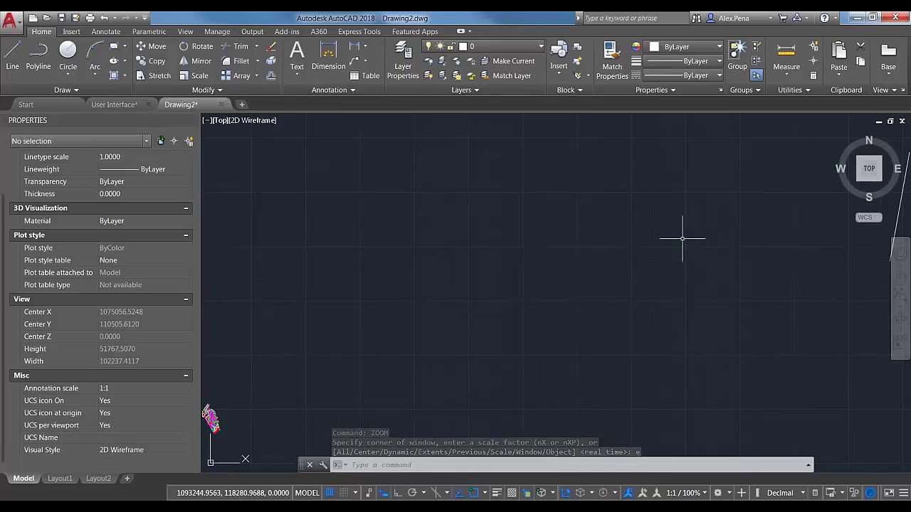
Select everything except the site plan and erase the leftover stray line
key(ctrl+a)
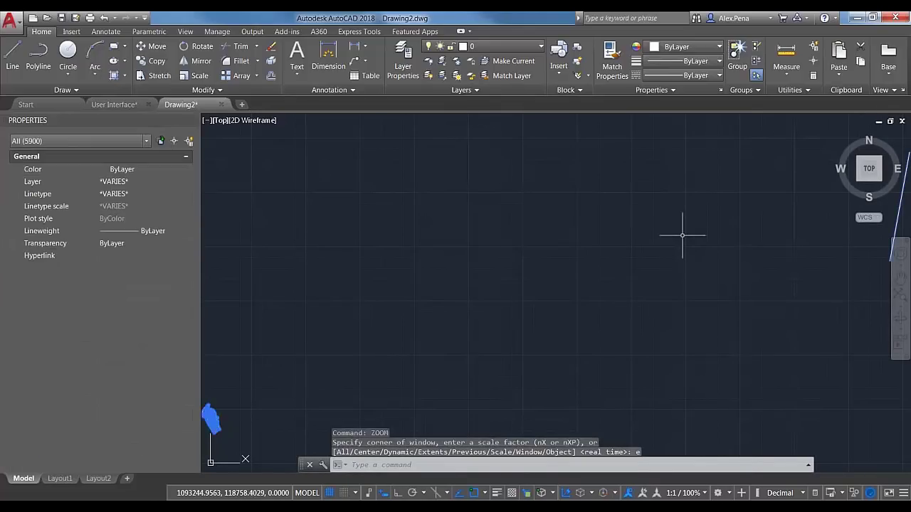
middle_drag(338, 384, 352, 301)
shift+click(380, 354)
shift+click(248, 252)
scroll(502, 321, down, 2)
scroll(623, 270, up, 1)
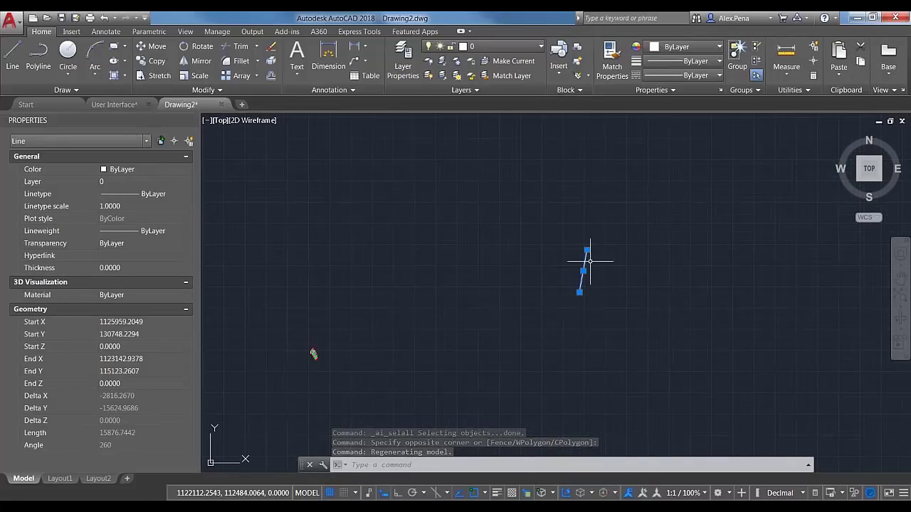
key(Delete)
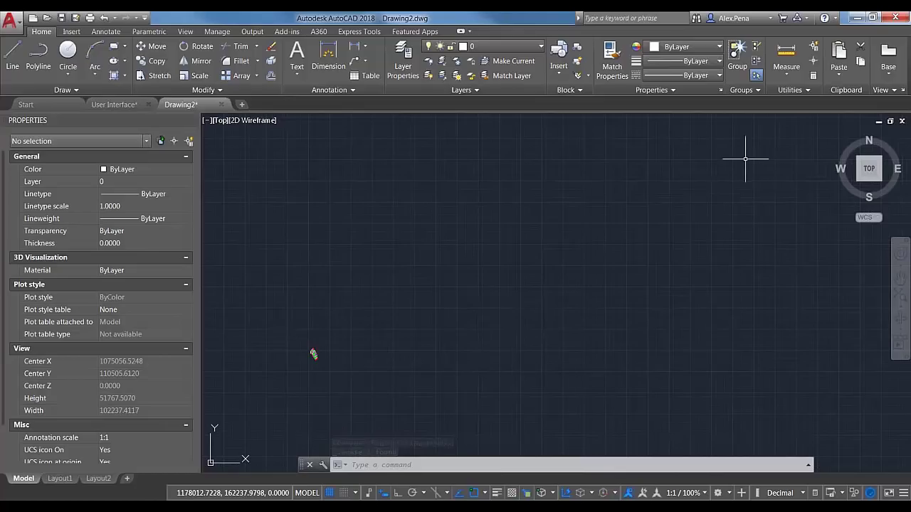
scroll(717, 181, down, 4)
scroll(669, 249, down, 8)
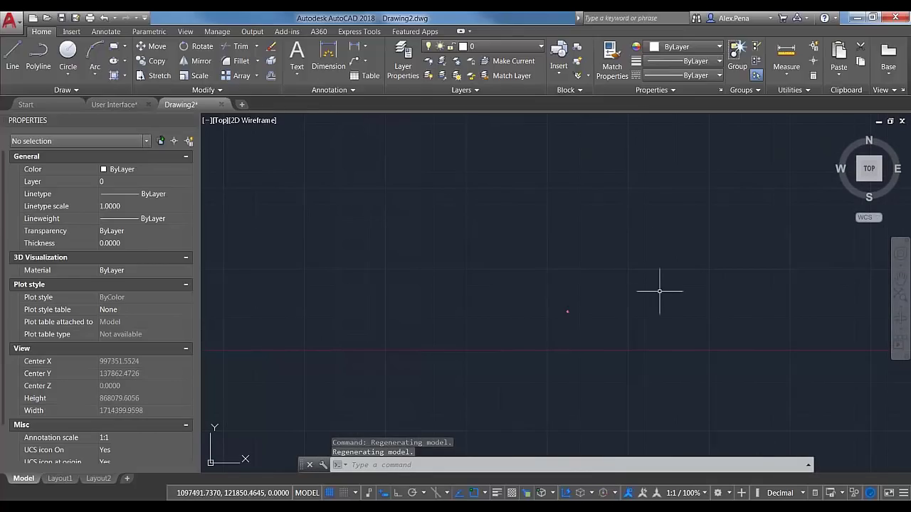
scroll(557, 323, up, 2)
scroll(565, 305, up, 14)
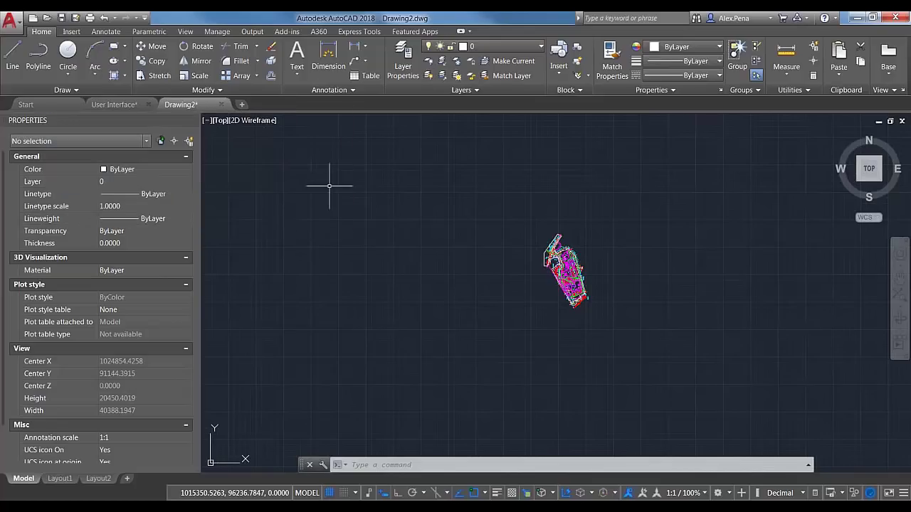
text(cui)
key(Return)
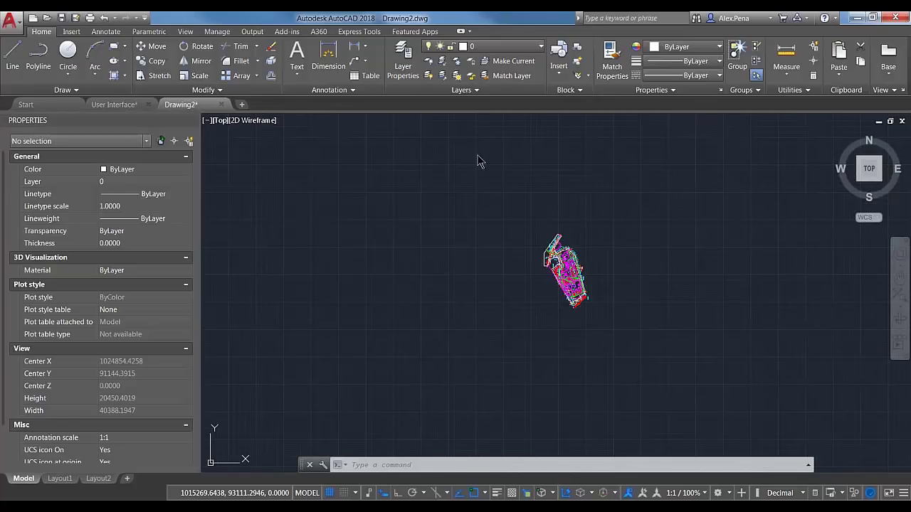
key(Escape)
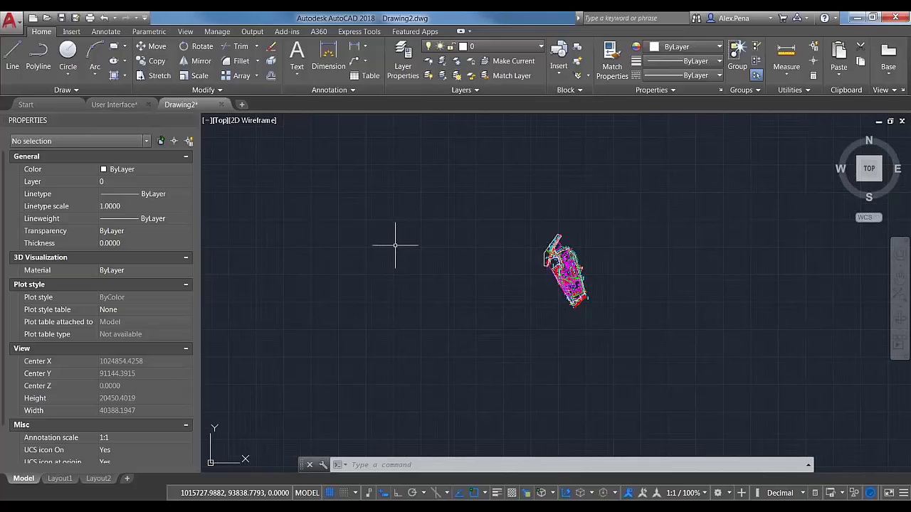
Open DesignCenter with DC and browse the D: drive to User Interface.dwg
text(design)
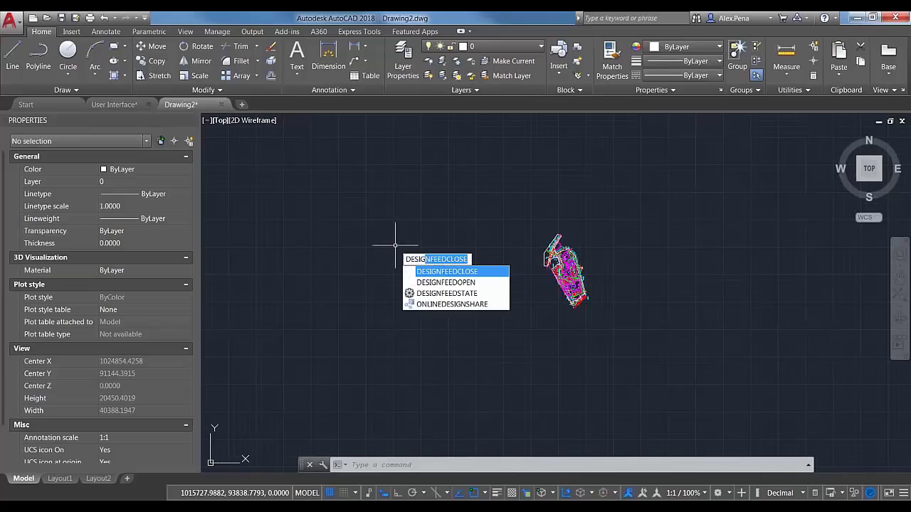
key(BackSpace)
key(BackSpace)
key(BackSpace)
key(BackSpace)
key(BackSpace)
key(BackSpace)
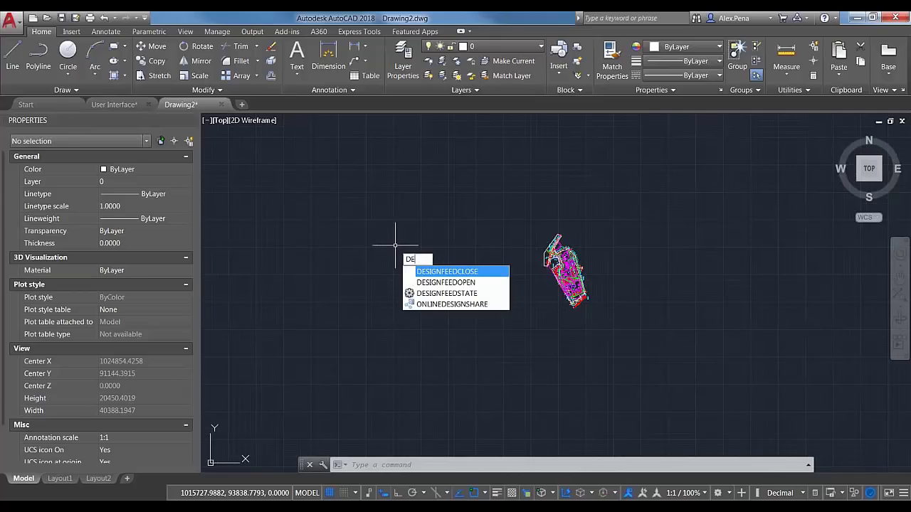
text(c)
key(Return)
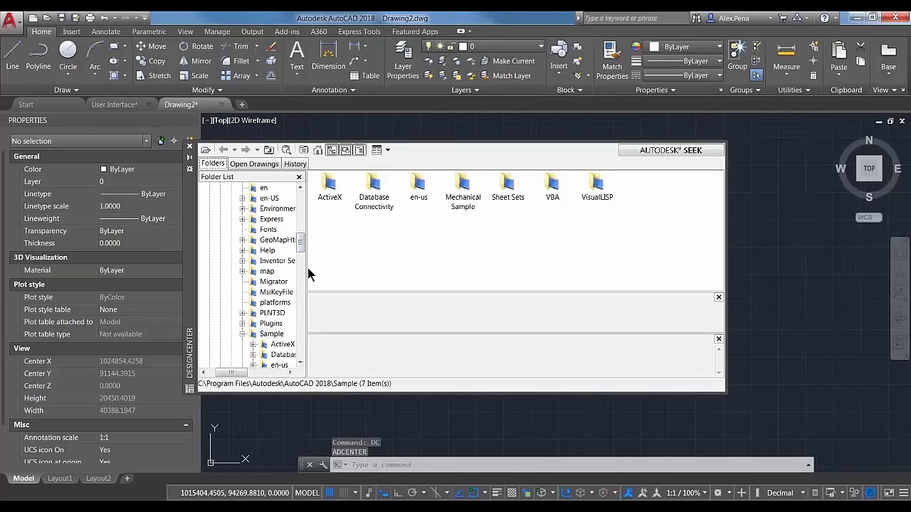
drag(307, 275, 380, 288)
drag(376, 244, 370, 198)
click(198, 209)
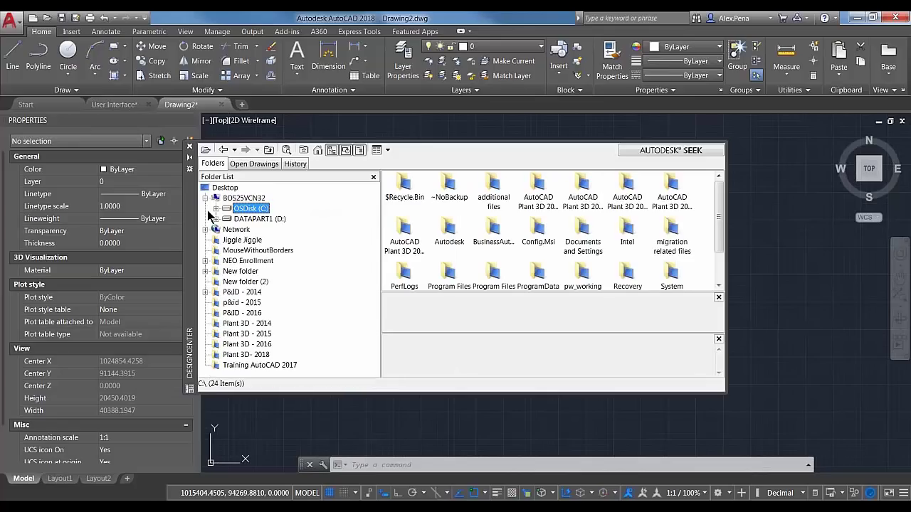
click(216, 219)
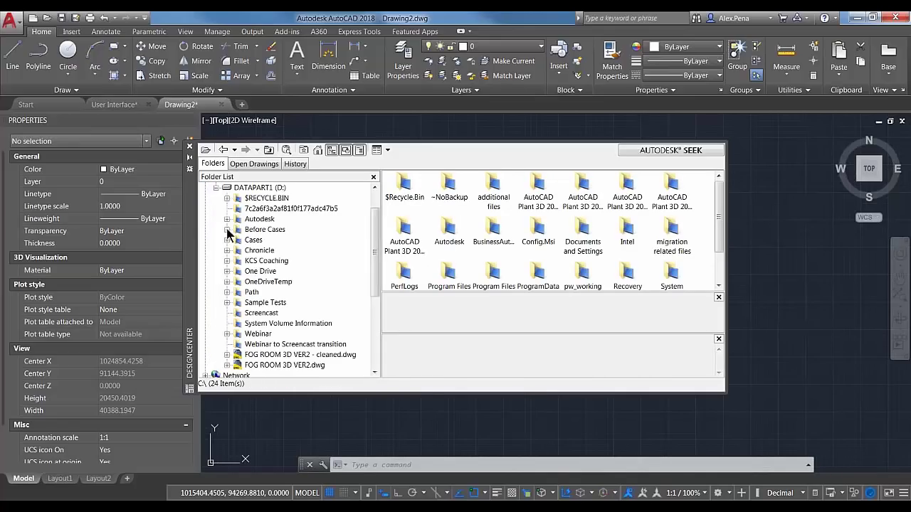
click(227, 334)
scroll(239, 270, down, 4)
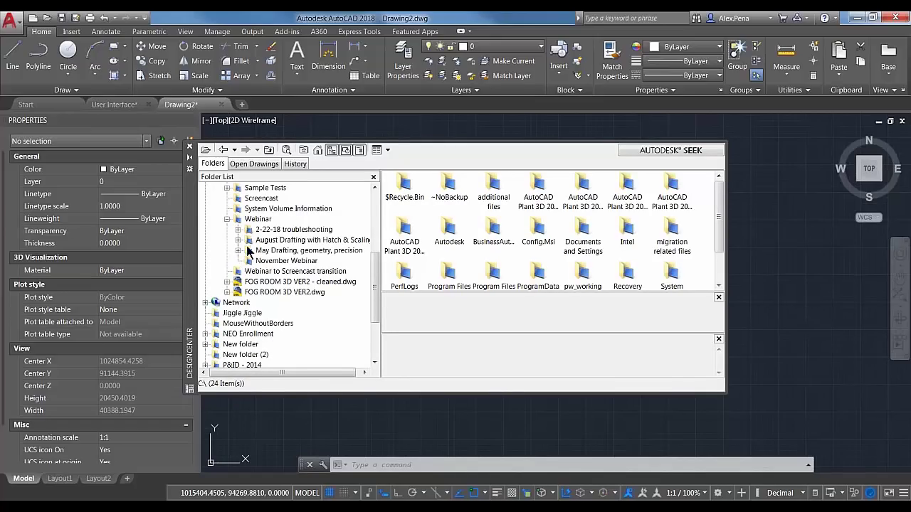
click(237, 229)
click(279, 252)
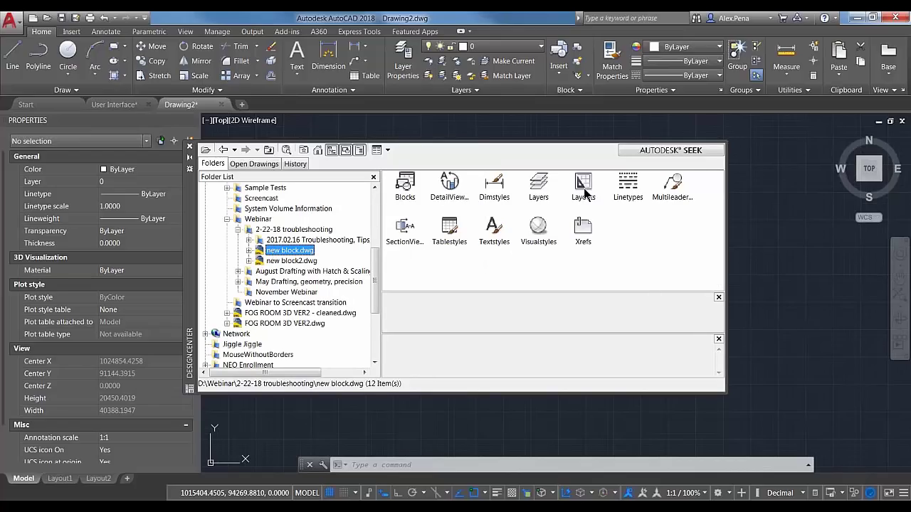
click(249, 240)
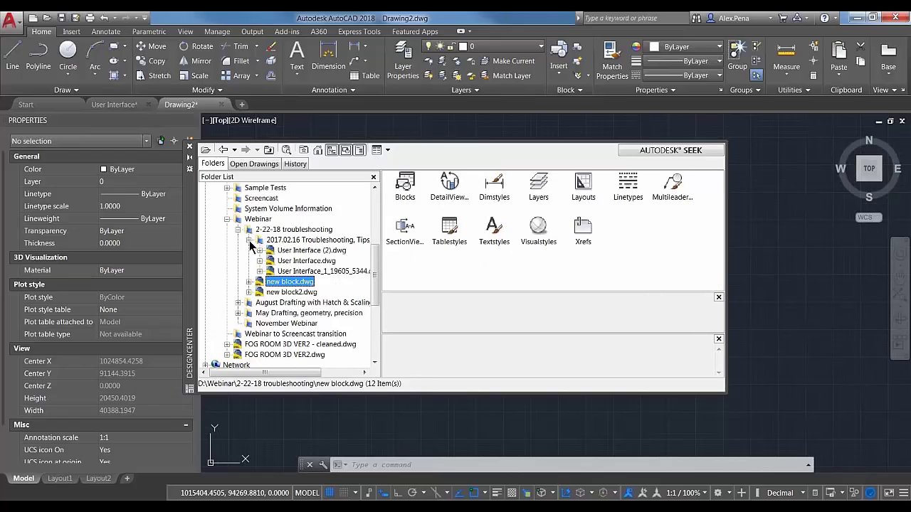
click(327, 271)
click(306, 261)
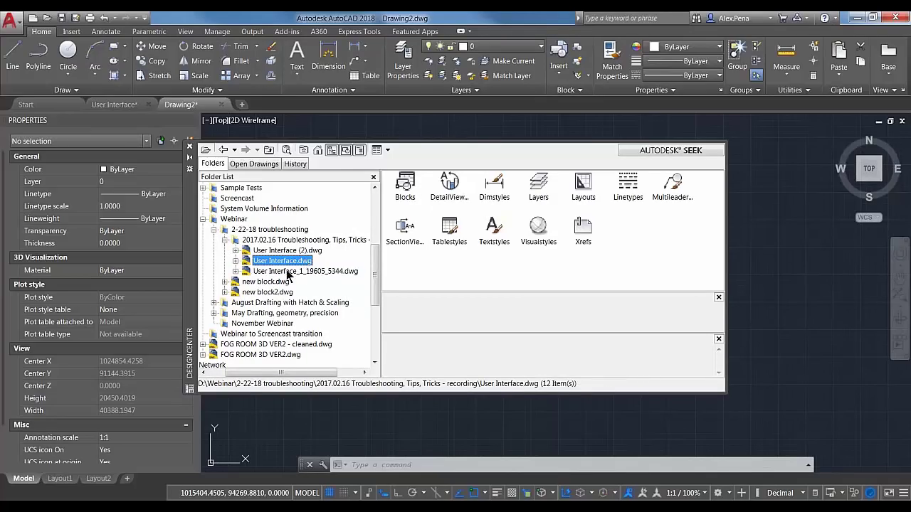
Drag the Site Layout Plan 1 of 4 layout from User Interface.dwg into Drawing2
scroll(277, 273, up, 3)
scroll(278, 273, up, 2)
scroll(277, 273, down, 7)
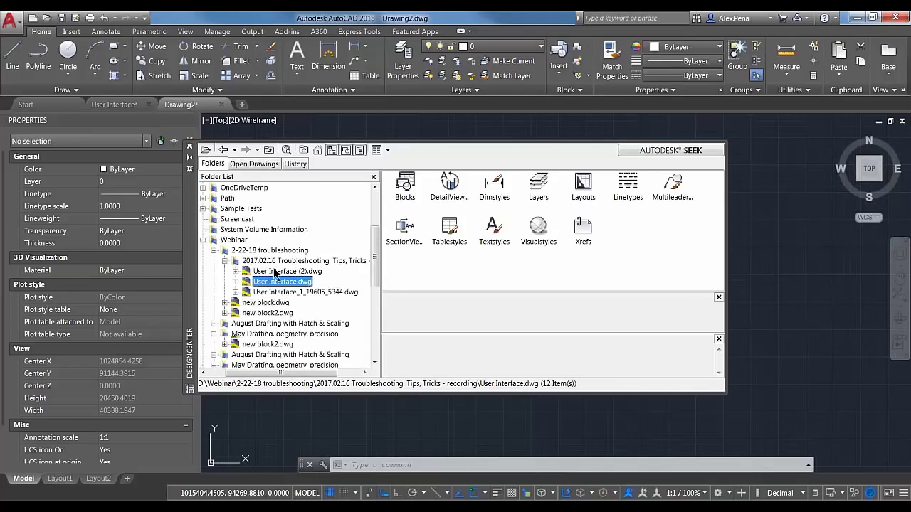
double_click(583, 187)
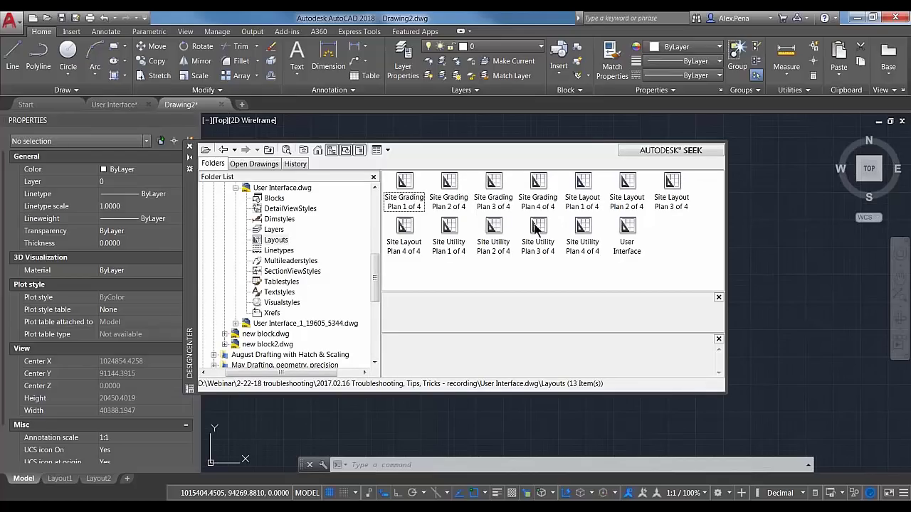
click(498, 186)
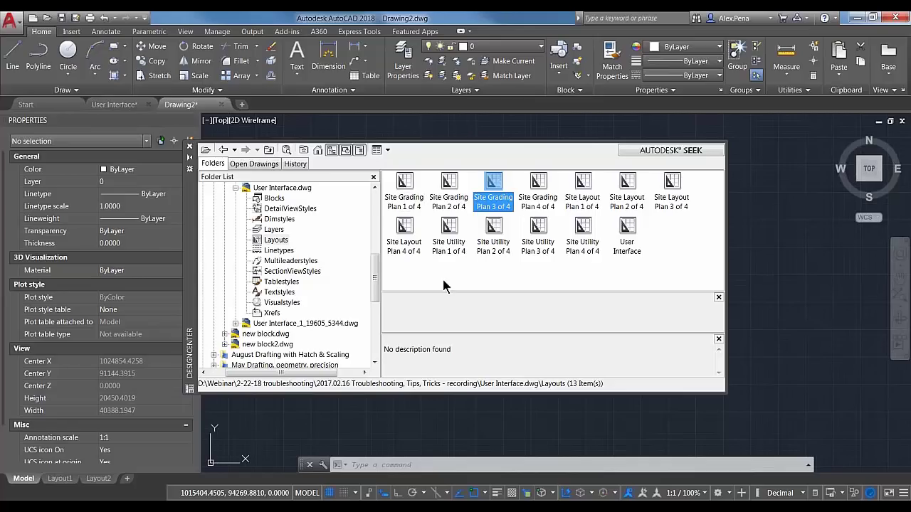
click(577, 201)
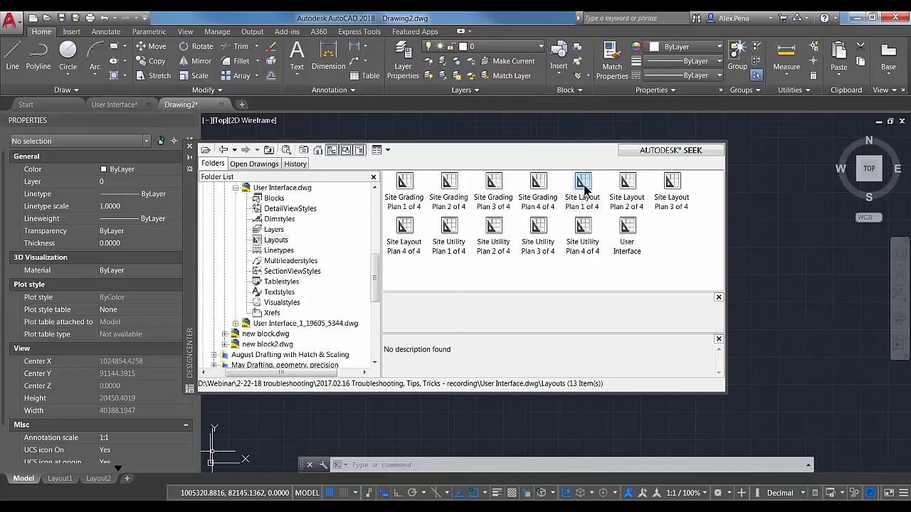
drag(449, 319, 244, 461)
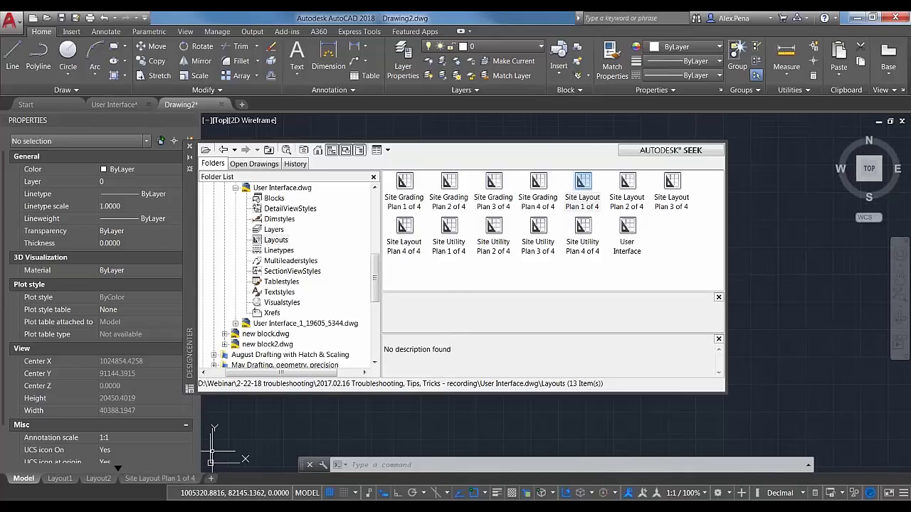
Review the imported Site Layout Plan 1 of 4 sheet and the Layout2 sheet
click(160, 478)
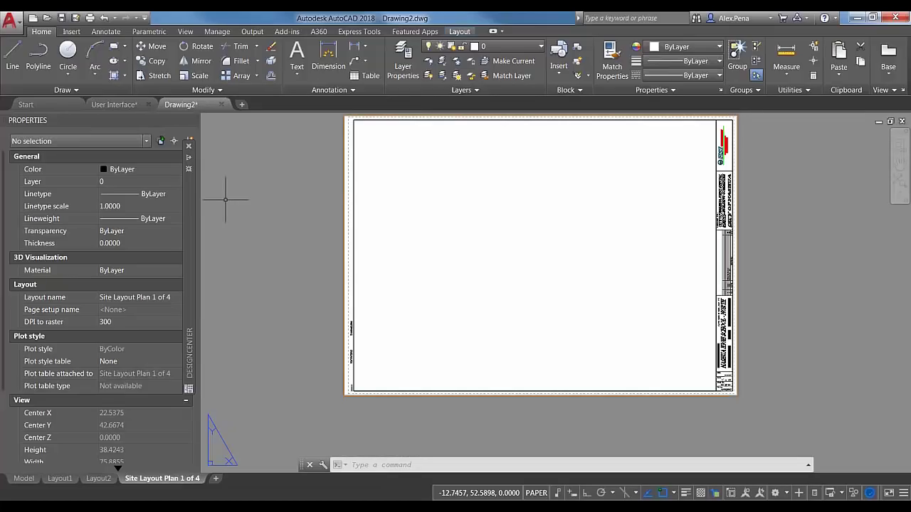
click(100, 478)
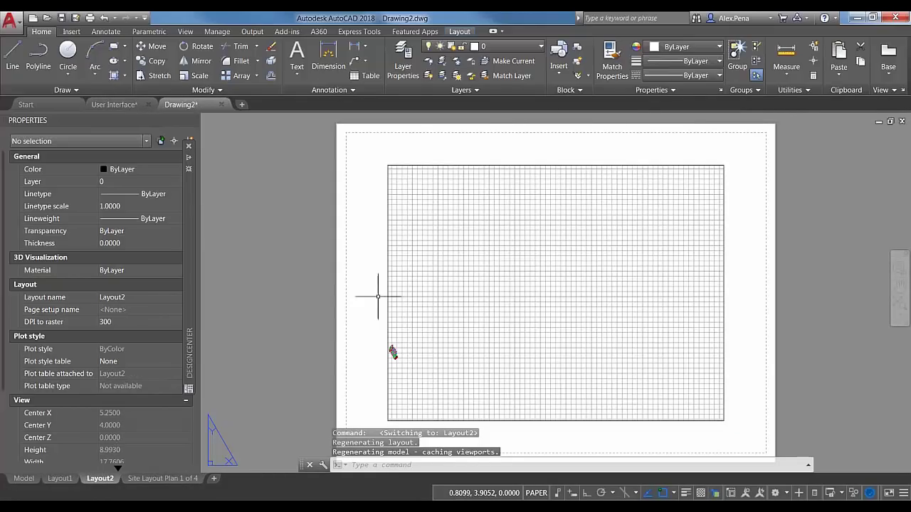
text(DC)
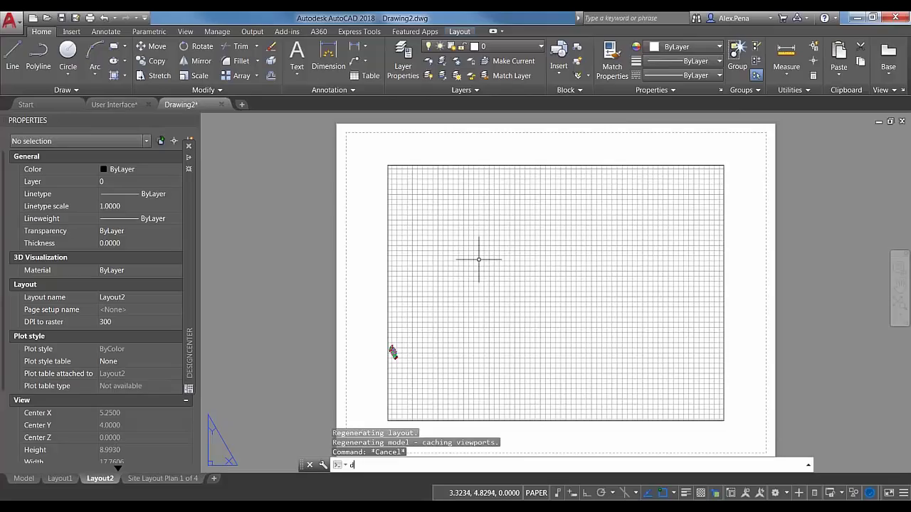
key(Return)
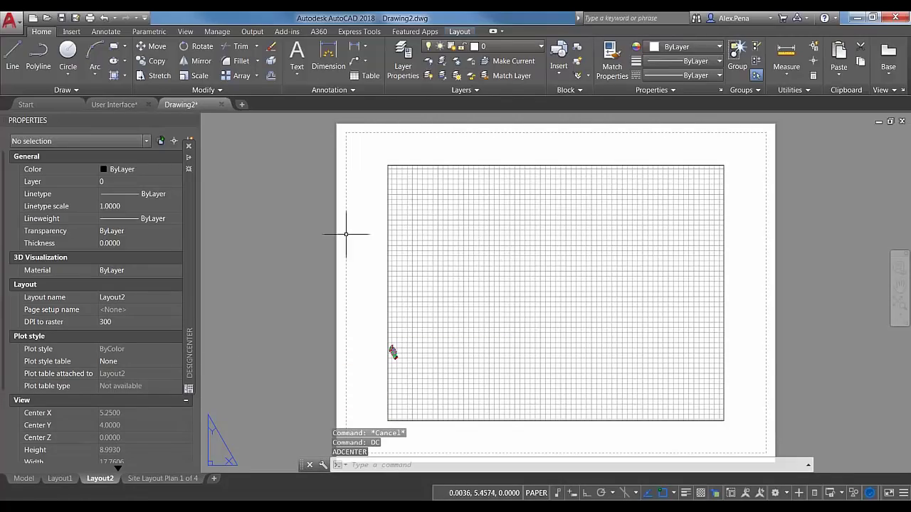
Return to model space and show User Interface.dwg's content categories in DesignCenter
click(23, 478)
text(DC)
key(Return)
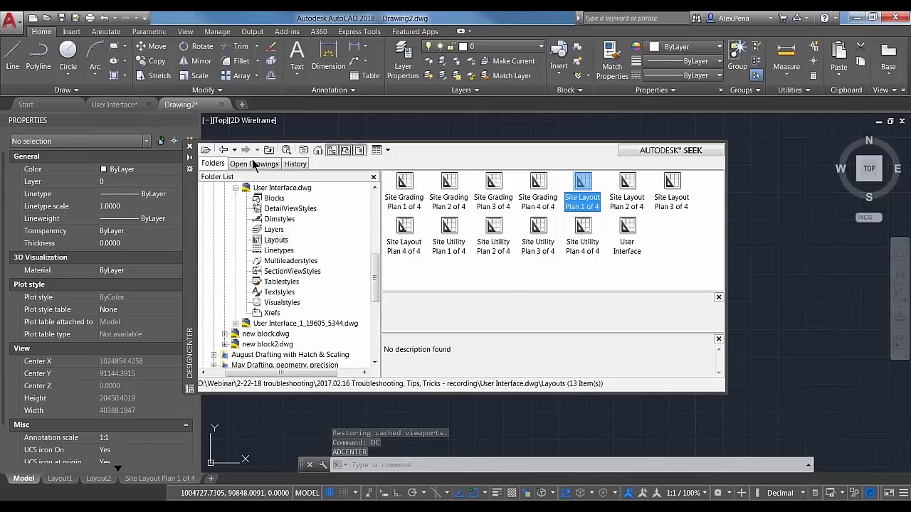
click(223, 149)
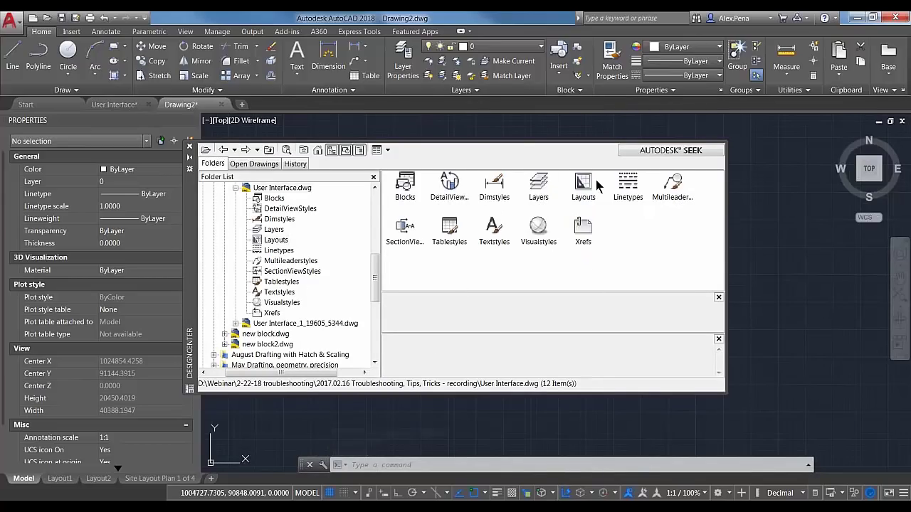